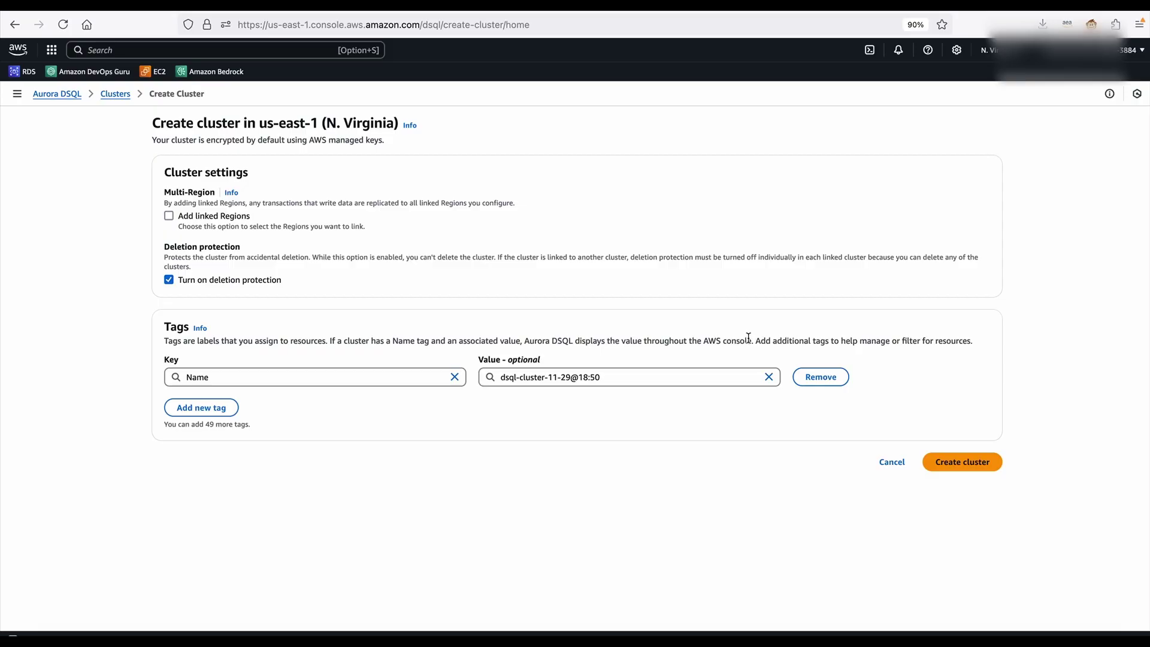
Create the dsql-cluster-11-29@18:50 cluster and review its endpoint and connection details
{"action": "left_click", "coordinate": [949, 461]}
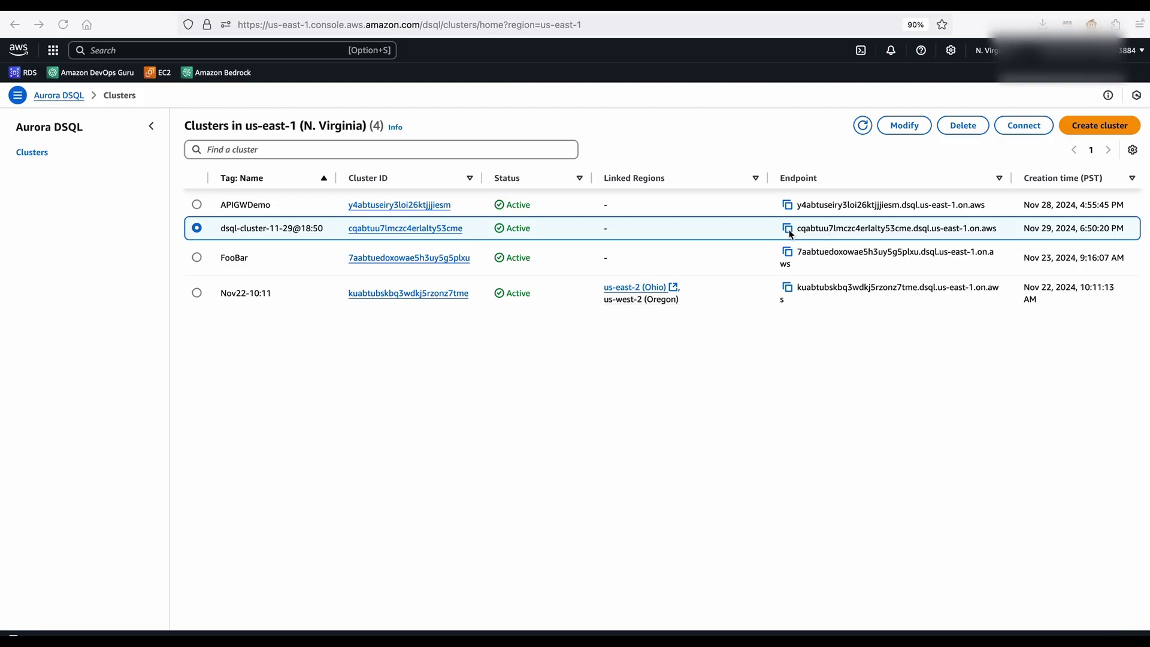
{"action": "left_click", "coordinate": [1018, 128]}
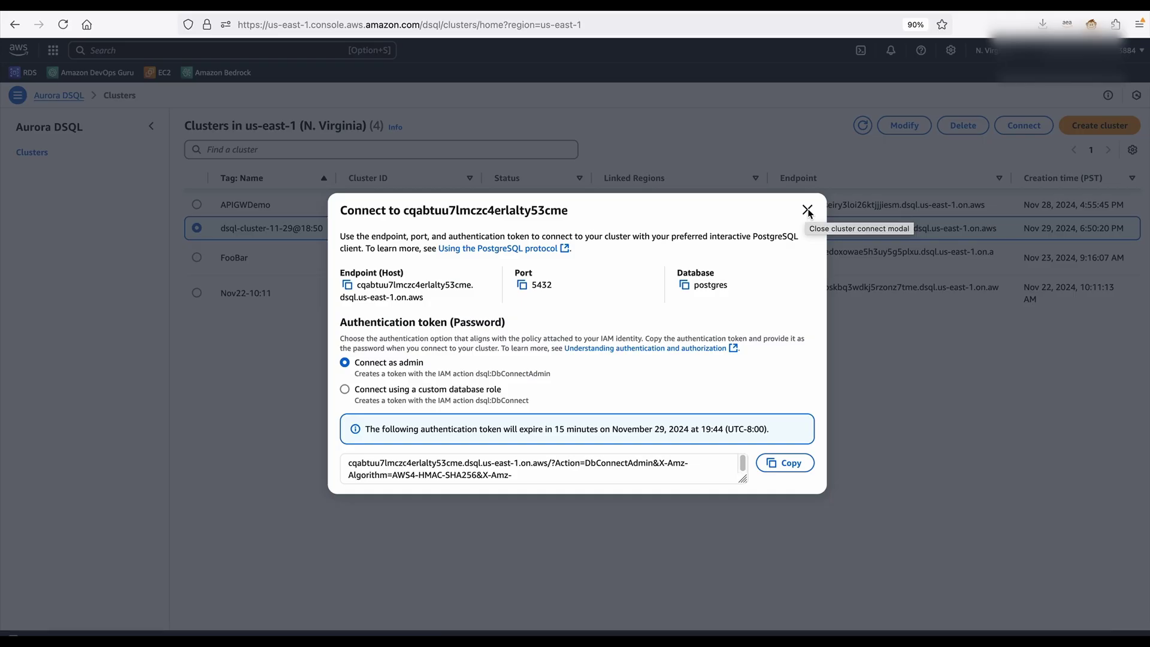
{"action": "left_click", "coordinate": [806, 210]}
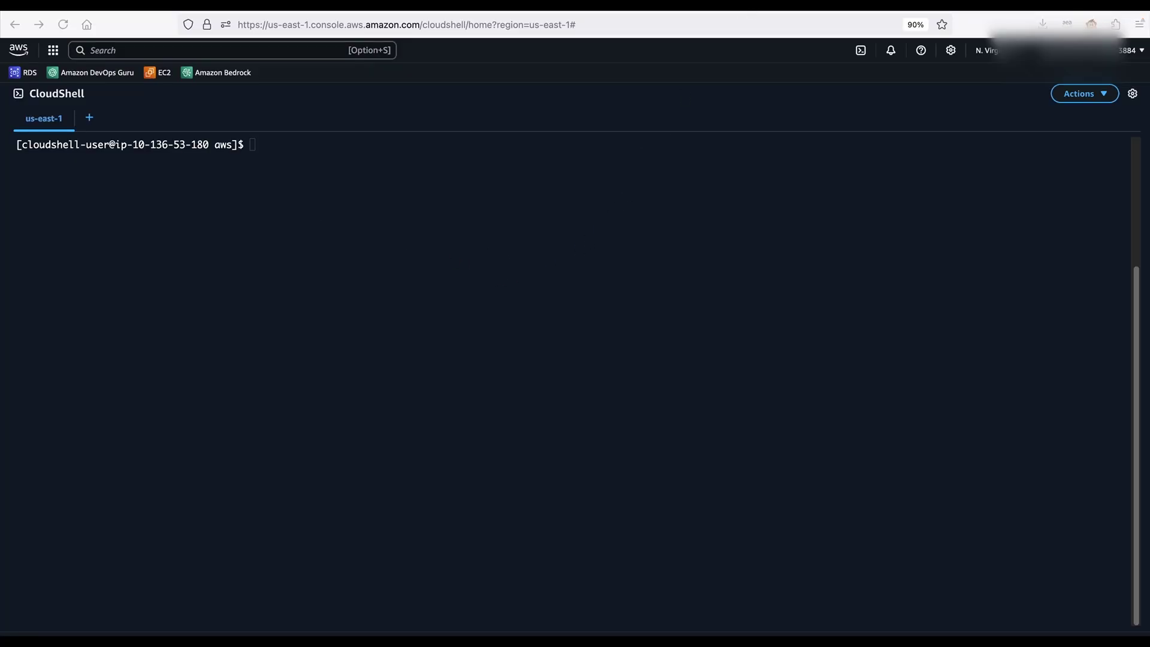
Export PGPASSWORD as an admin auth token for the cluster, valid 3600 seconds
{"action": "left_click", "coordinate": [647, 367]}
{"action": "key", "text": "super+v"}
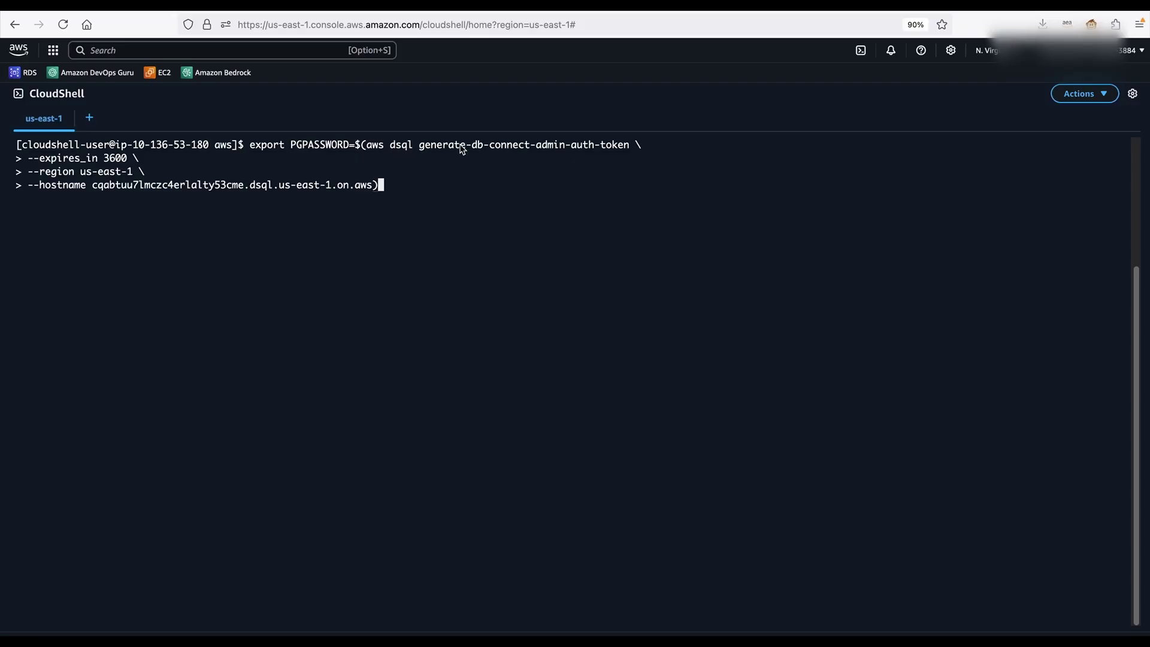
{"action": "left_click_drag", "start_coordinate": [103, 159], "coordinate": [127, 161]}
{"action": "left_click", "coordinate": [168, 211]}
{"action": "key", "text": "Return"}
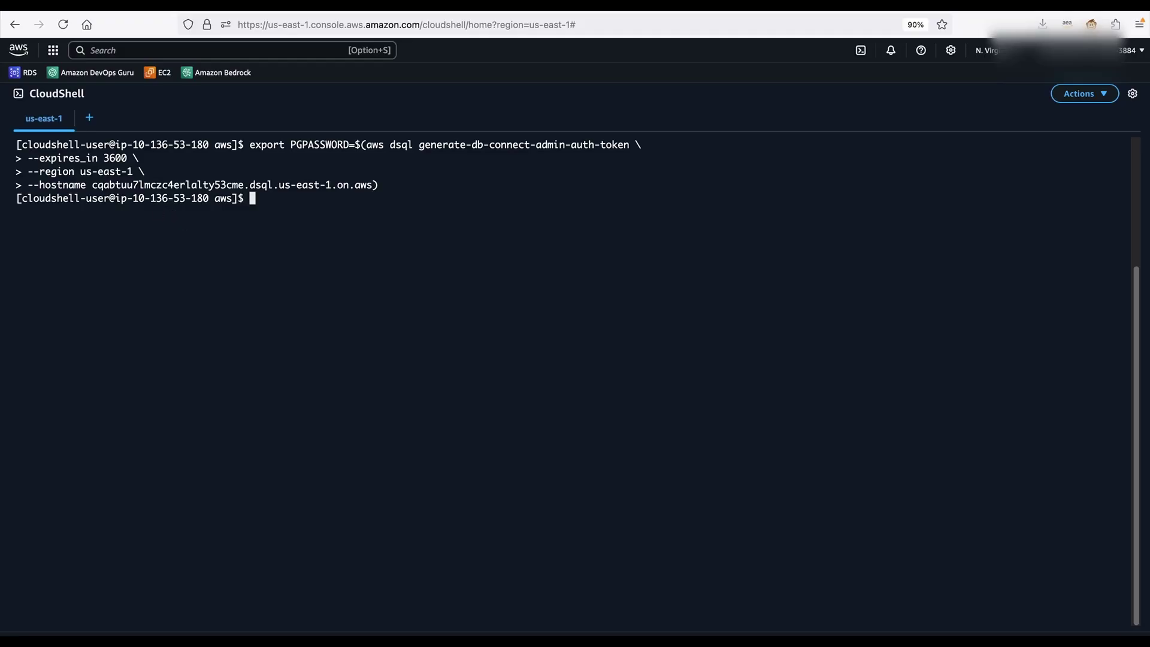
Connect psql with PGSSLMODE=require to the cluster's postgres database as admin
{"action": "key", "text": "super+Tab"}
{"action": "left_click", "coordinate": [226, 220]}
{"action": "type", "text": "PGSSLMODE=require \\  psql --dbname postgres \\ --username admin \\ --host cqabtuu7lmczc4erlalty53cme.dsql.us-east-1.on.aws"}
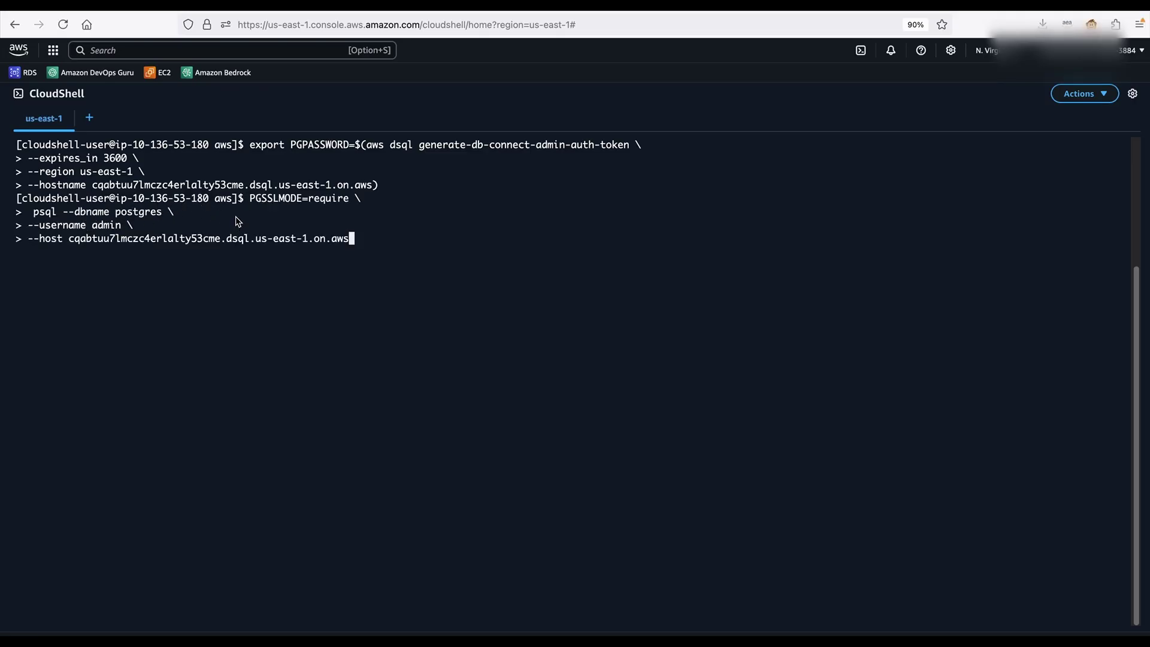
{"action": "key", "text": "Return"}
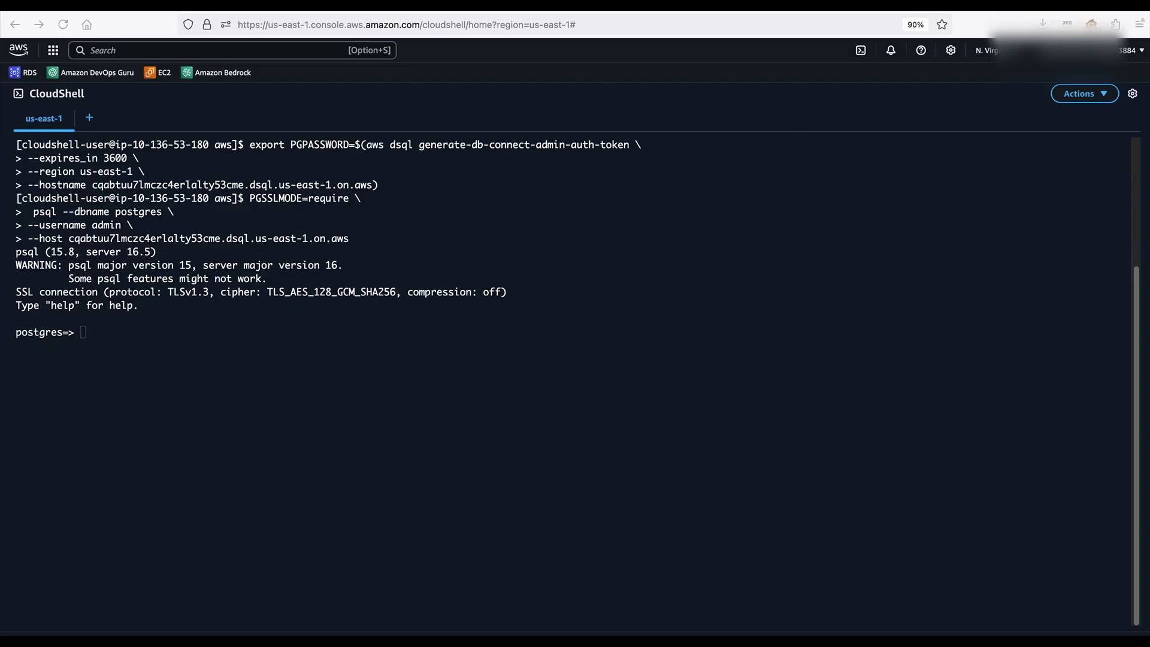
Create the addition_results table with number1, number2, result and timestamp columns in psql
{"action": "left_click", "coordinate": [746, 321]}
{"action": "type", "text": "CREATE TABLE addition_results (     number1 NUMERIC(10, 2),     number2 NUMERIC(10, 2),     result NUMERIC(10, 2),     timestamp TIMESTAMP DEFAULT CURRENT_TIMESTAMP );"}
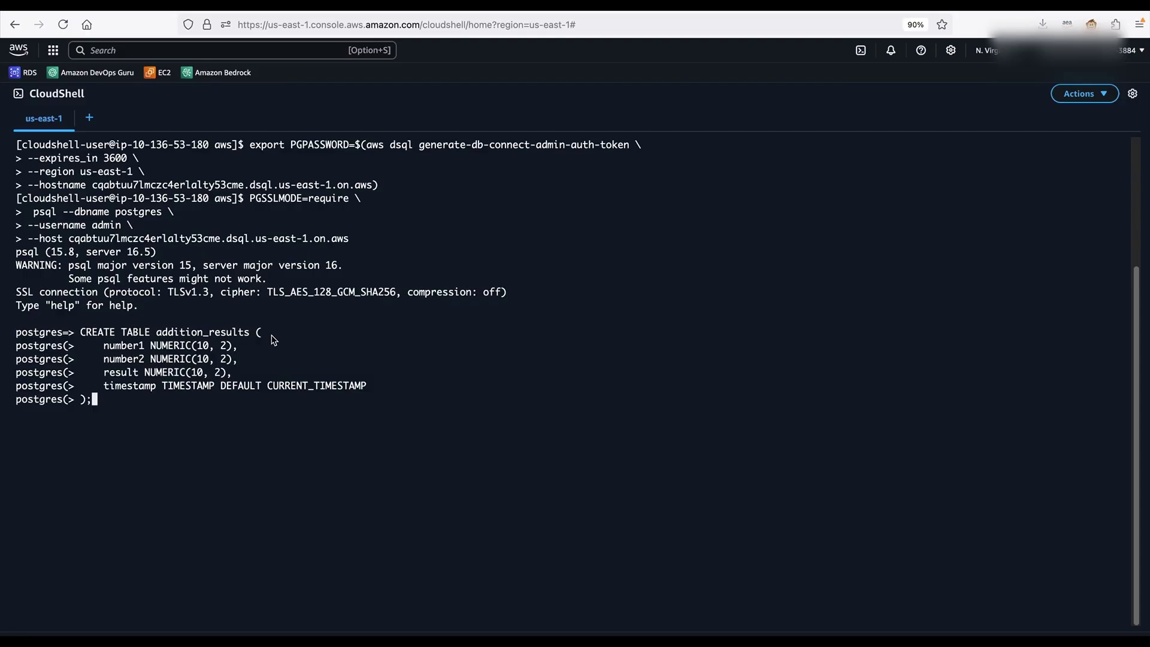
{"action": "key", "text": "Return"}
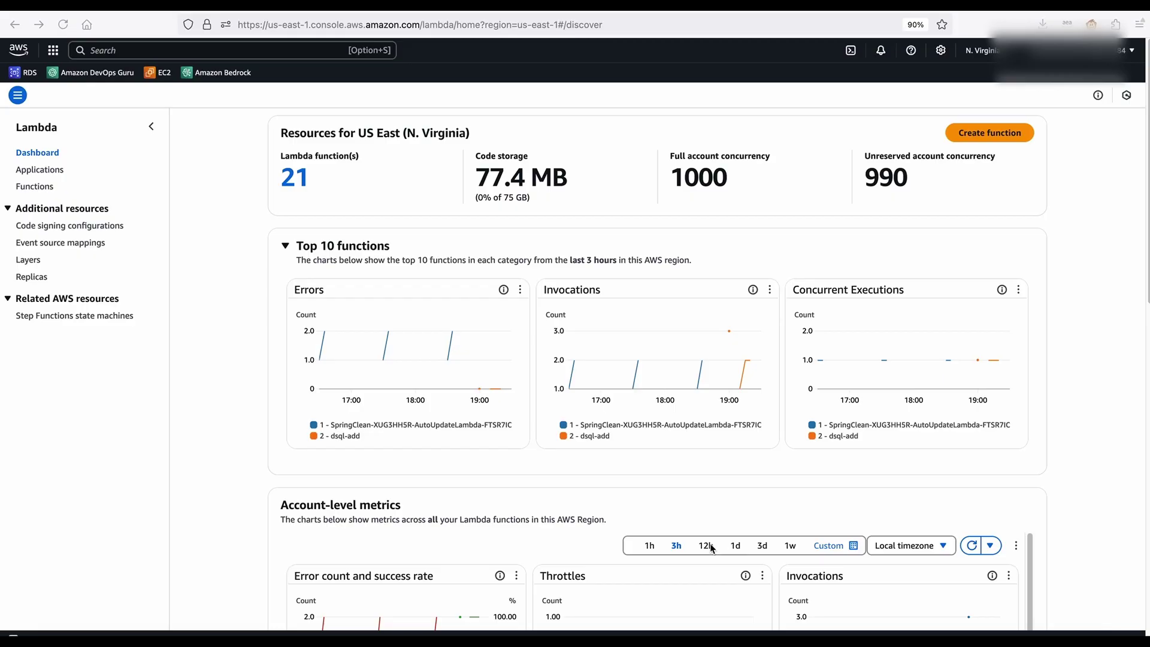
Create the dsql-addition function from scratch on Python 3.13, then return to the Lambda dashboard
{"action": "left_click", "coordinate": [988, 135]}
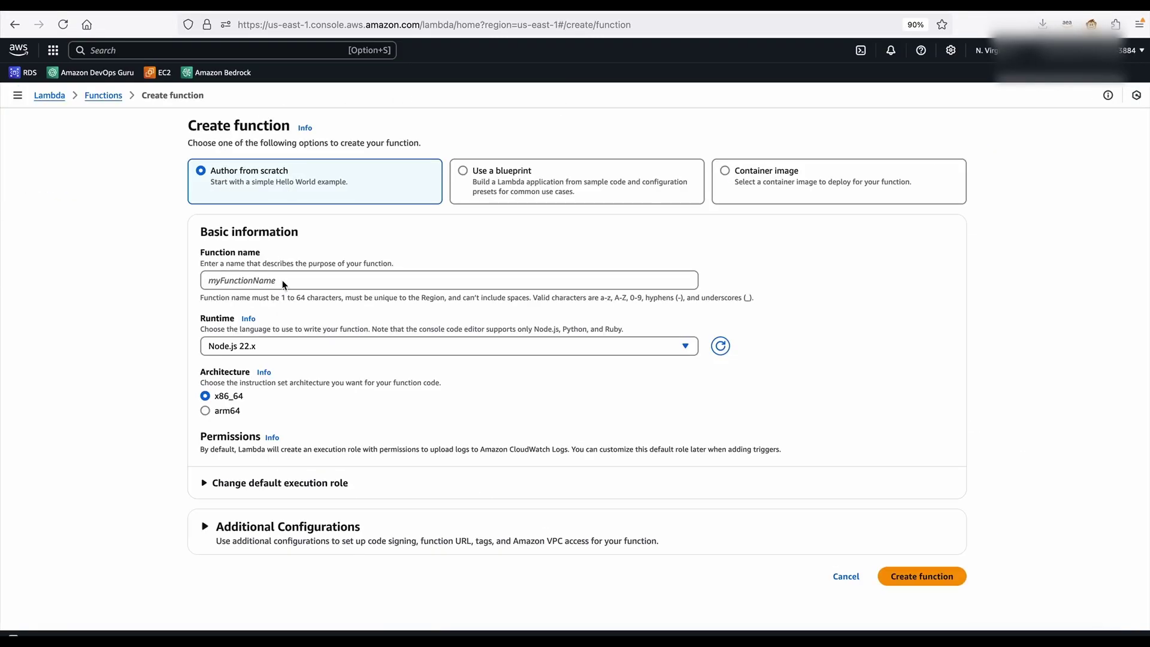
{"action": "left_click", "coordinate": [284, 284]}
{"action": "type", "text": "d"}
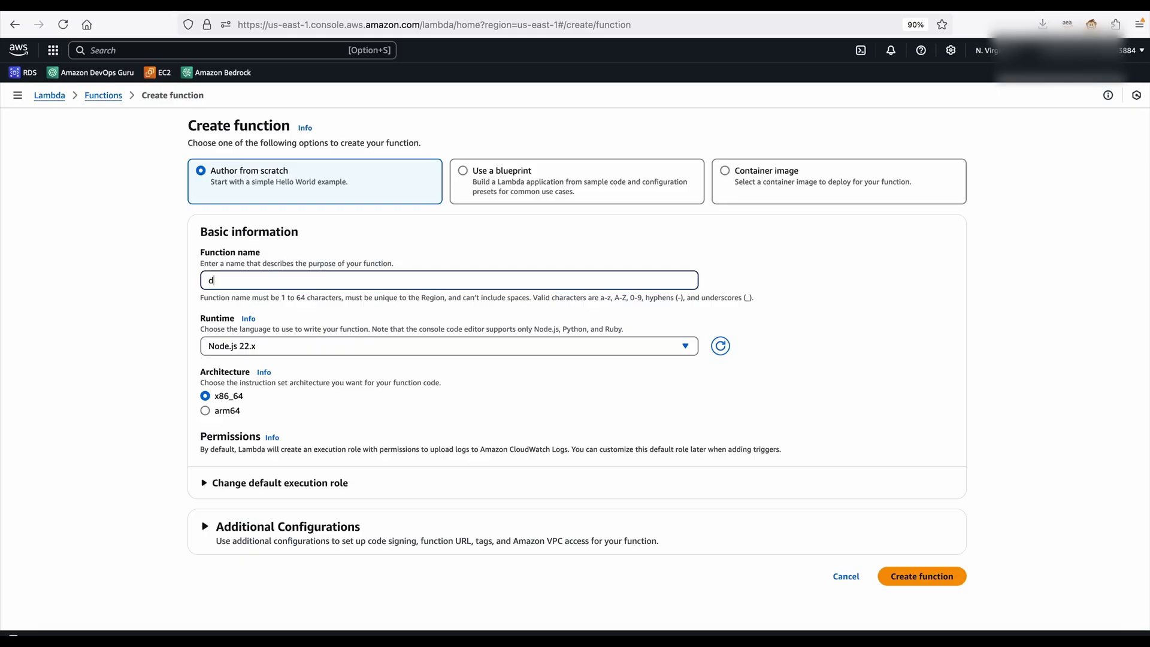
{"action": "type", "text": "sql-addition"}
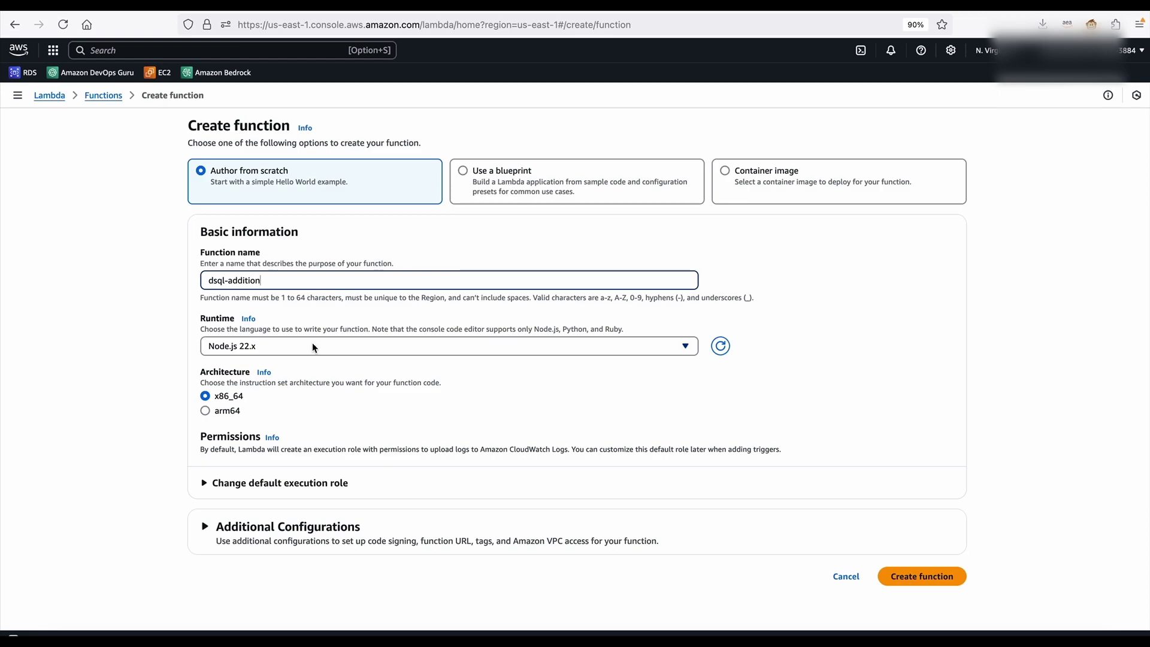
{"action": "left_click", "coordinate": [313, 346]}
{"action": "left_click", "coordinate": [255, 145]}
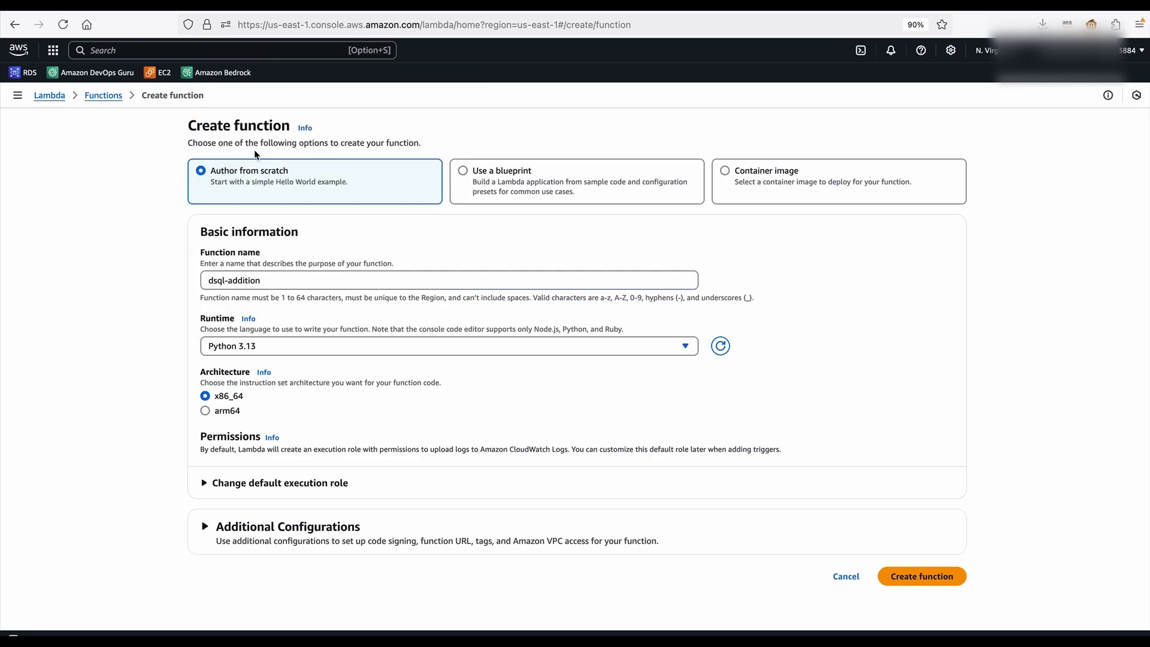
{"action": "left_click", "coordinate": [912, 577]}
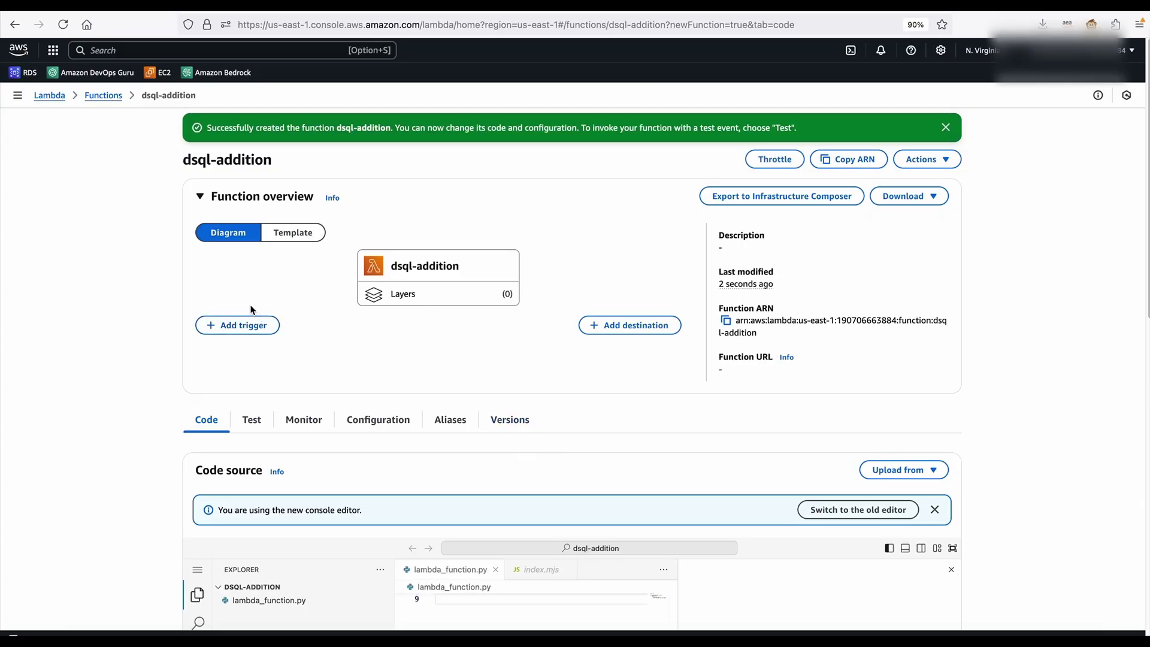
{"action": "left_click", "coordinate": [47, 96]}
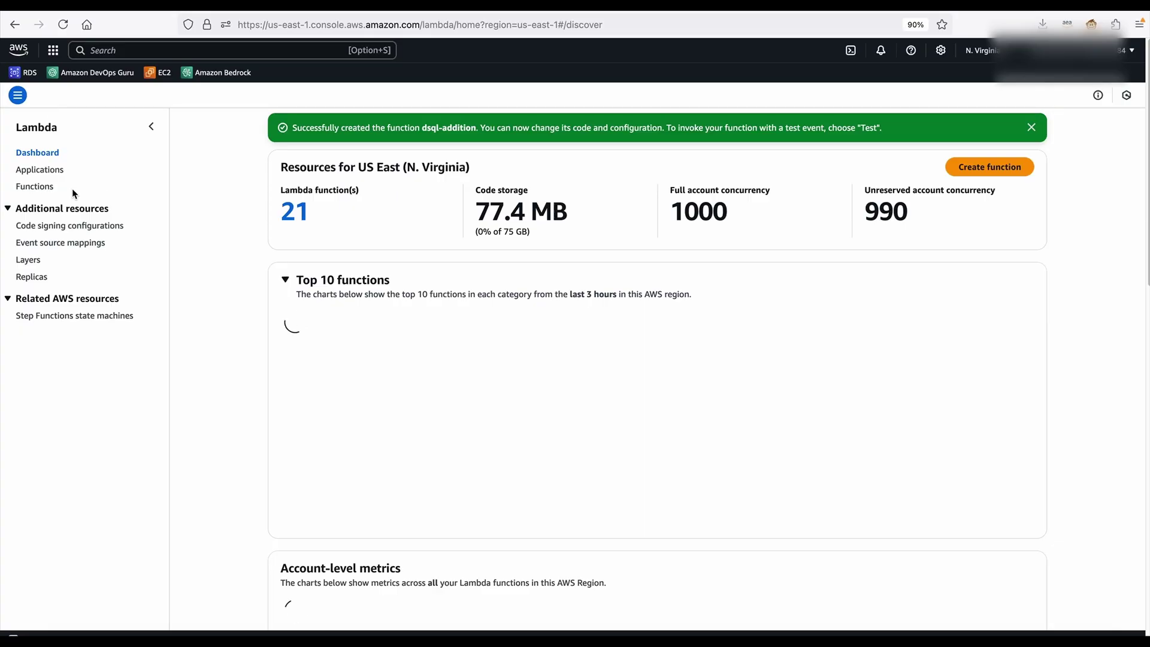
Start a new Lambda layer named dsql-add-python and upload dsql-layer.zip
{"action": "left_click", "coordinate": [26, 261]}
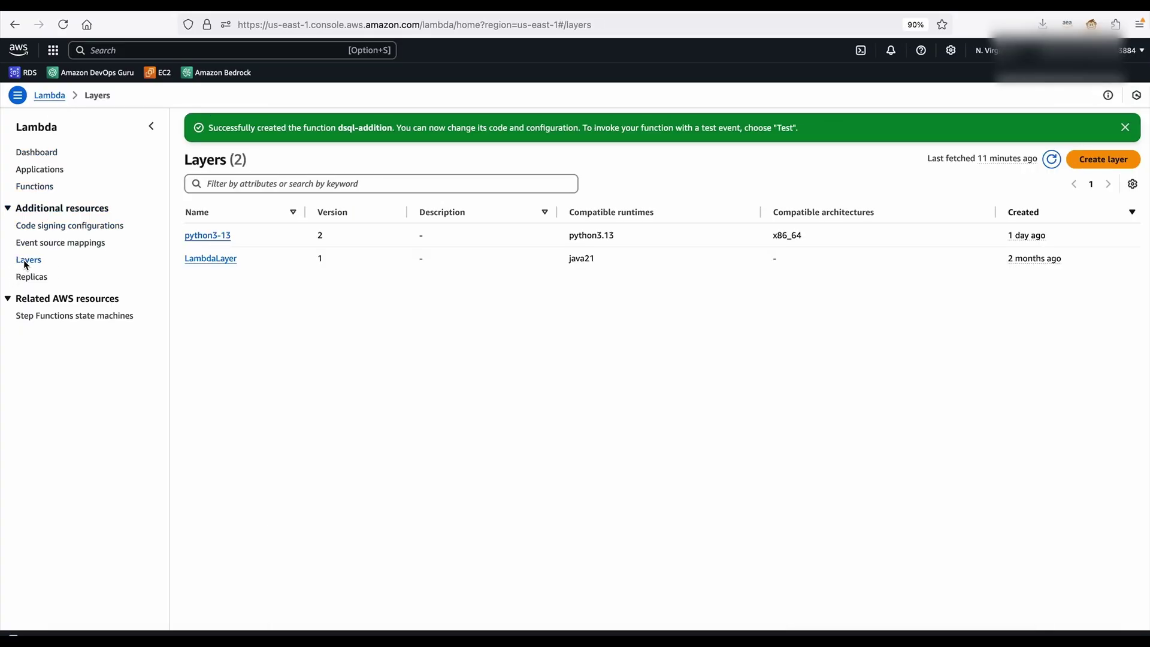
{"action": "left_click", "coordinate": [1098, 161]}
{"action": "left_click", "coordinate": [551, 201]}
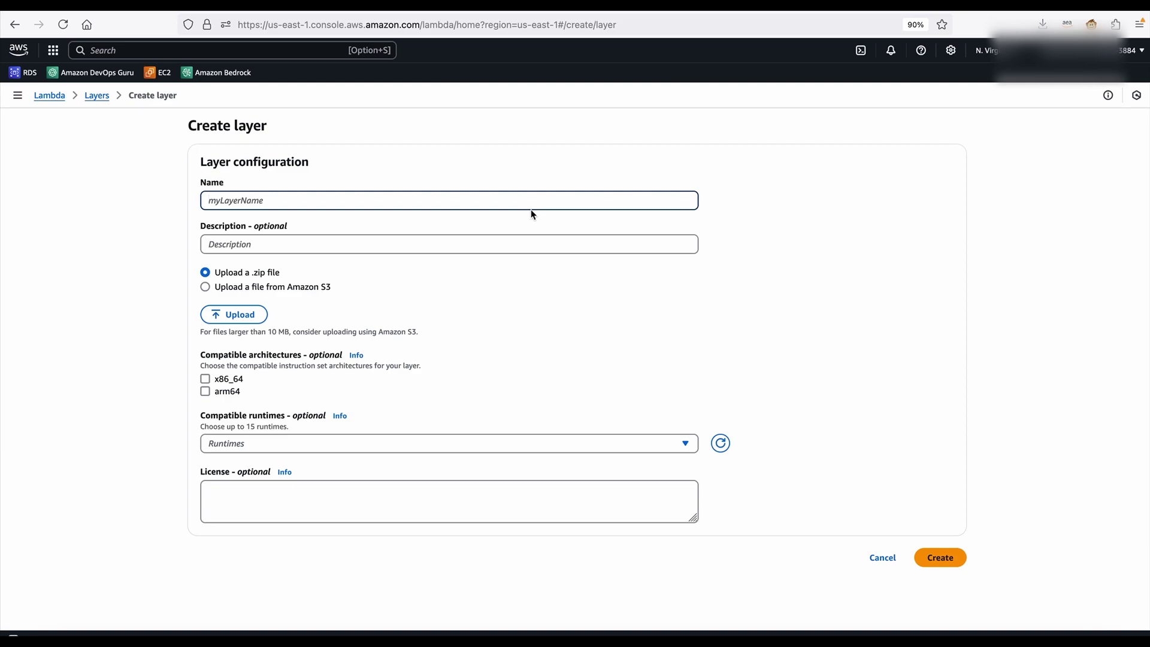
{"action": "type", "text": "dsql-add-python"}
{"action": "left_click", "coordinate": [302, 247]}
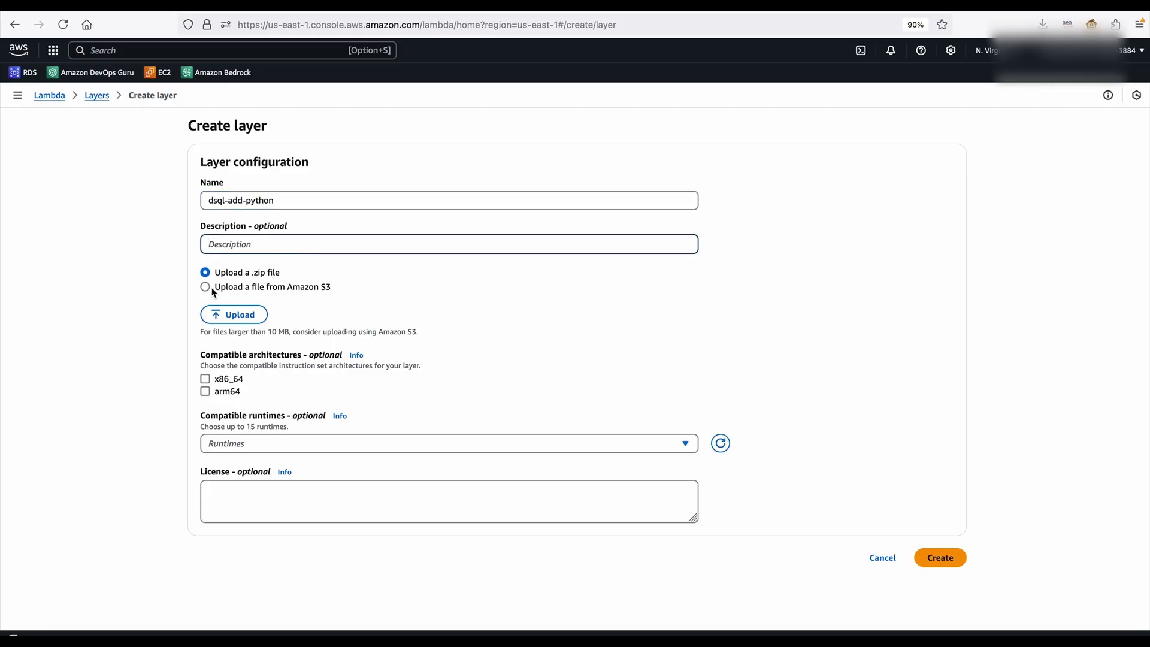
{"action": "left_click", "coordinate": [248, 316]}
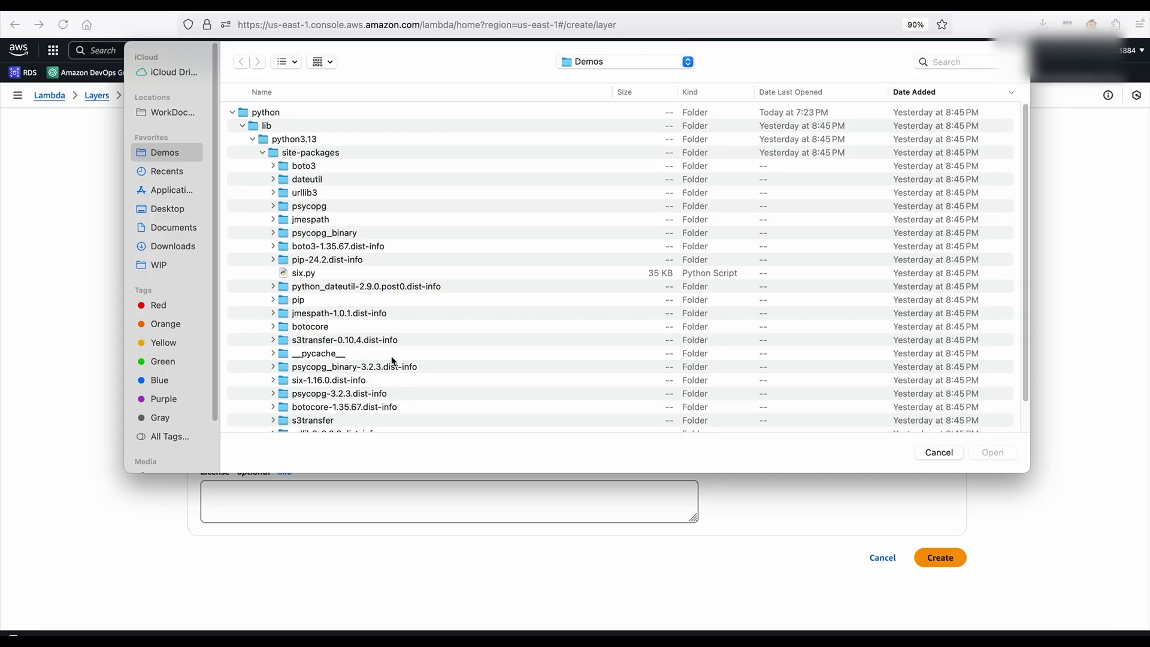
{"action": "scroll", "coordinate": [418, 293], "scroll_direction": "down", "scroll_amount": 3}
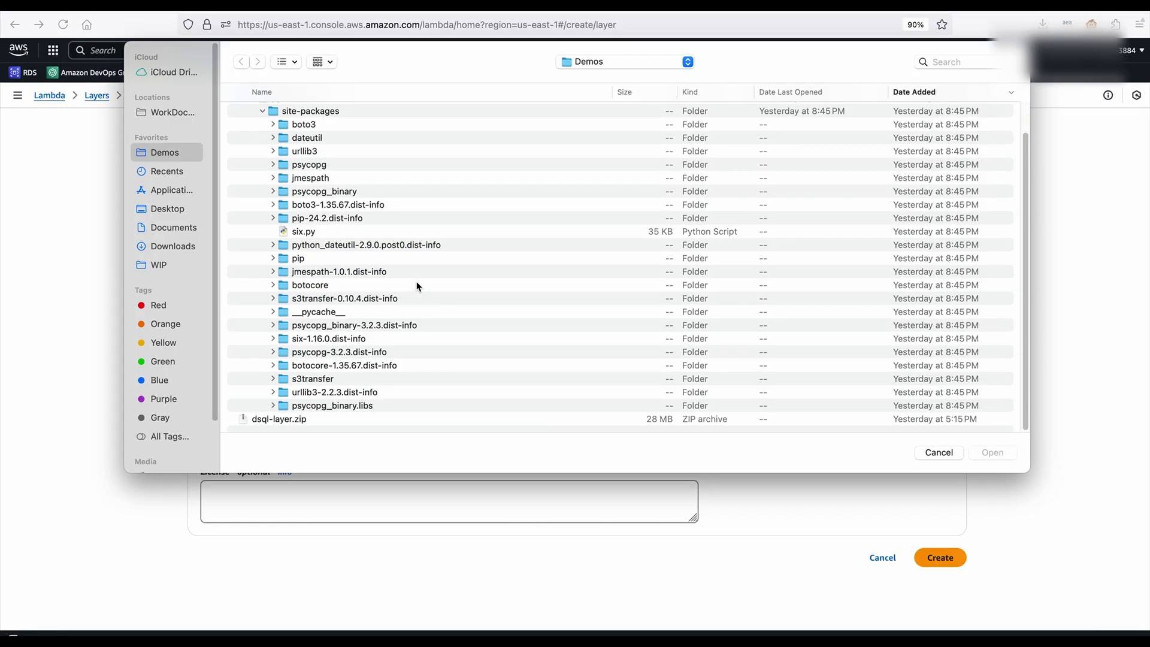
{"action": "left_click", "coordinate": [273, 421]}
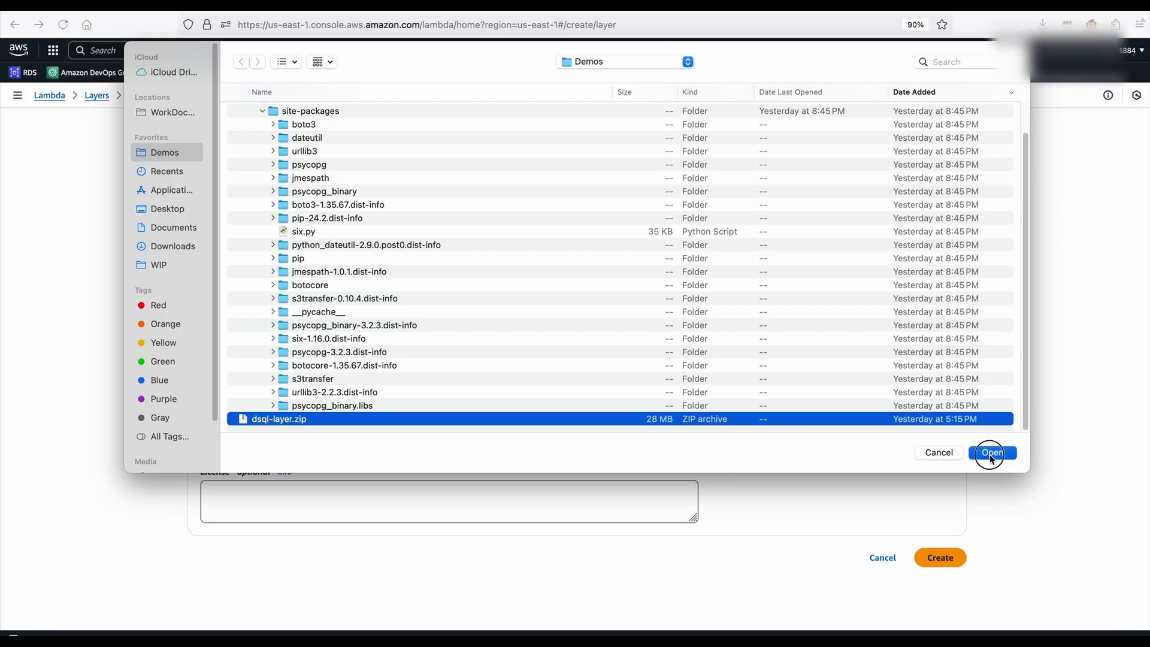
{"action": "left_click", "coordinate": [992, 453]}
Mark the layer compatible with x86_64 and Python 3.13, then return to the dashboard
{"action": "left_click", "coordinate": [205, 414]}
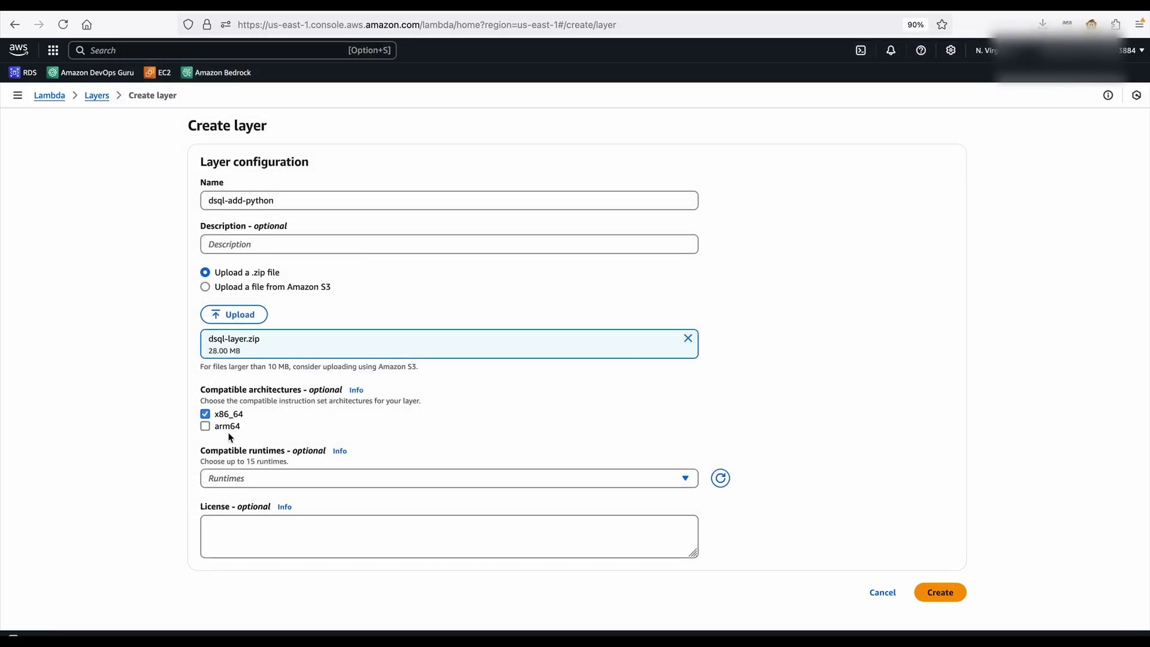
{"action": "left_click", "coordinate": [282, 482]}
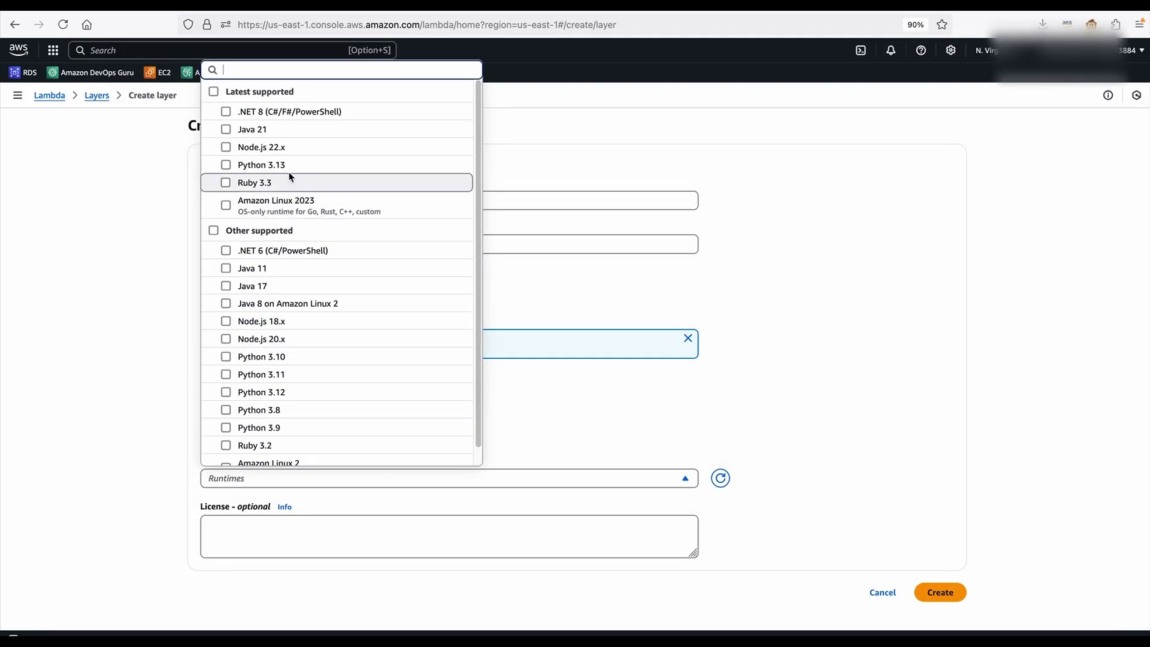
{"action": "left_click", "coordinate": [226, 165]}
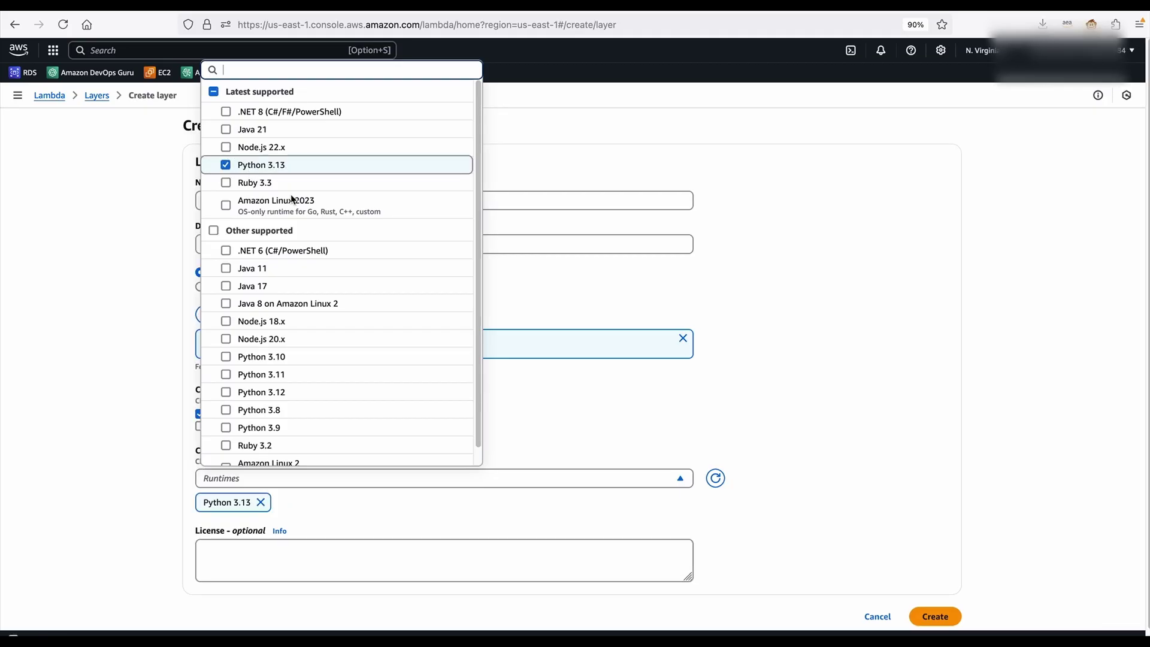
{"action": "left_click", "coordinate": [787, 446]}
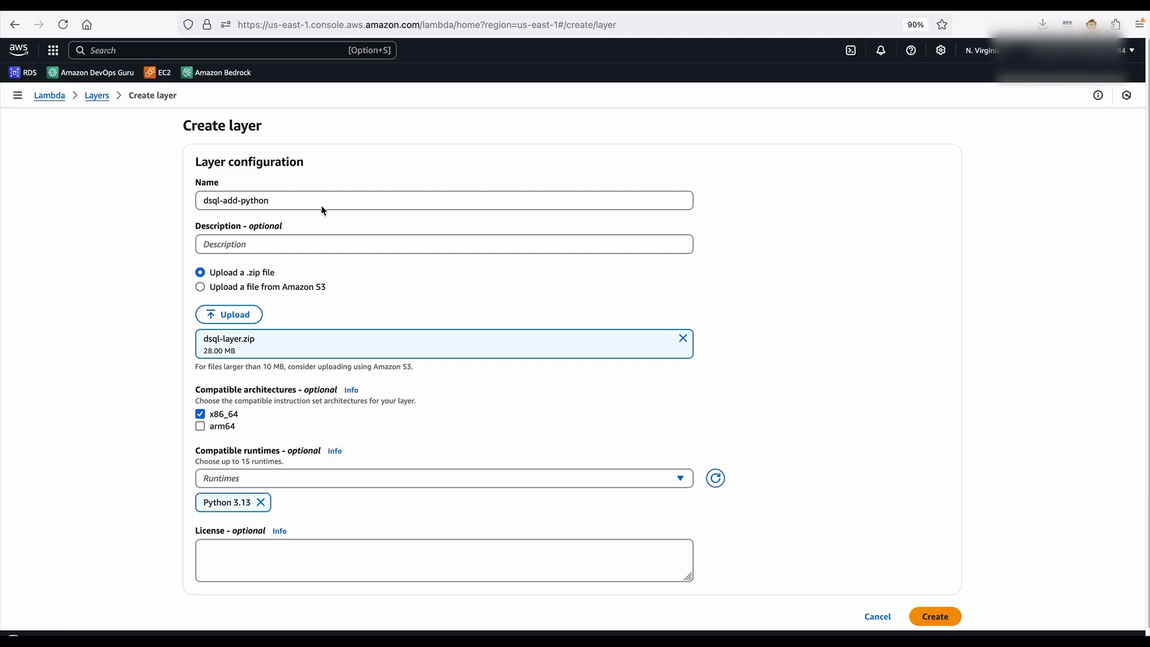
{"action": "left_click", "coordinate": [50, 96]}
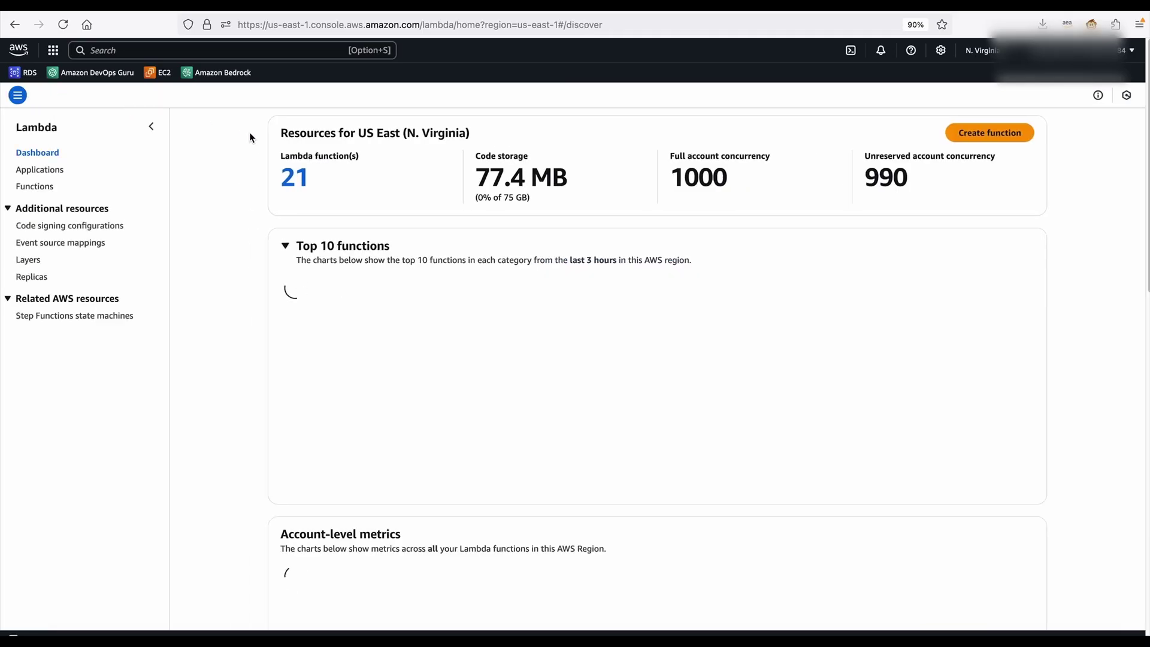
Filter the functions list by 'dsql' and open the dsql-addition function
{"action": "left_click", "coordinate": [34, 186]}
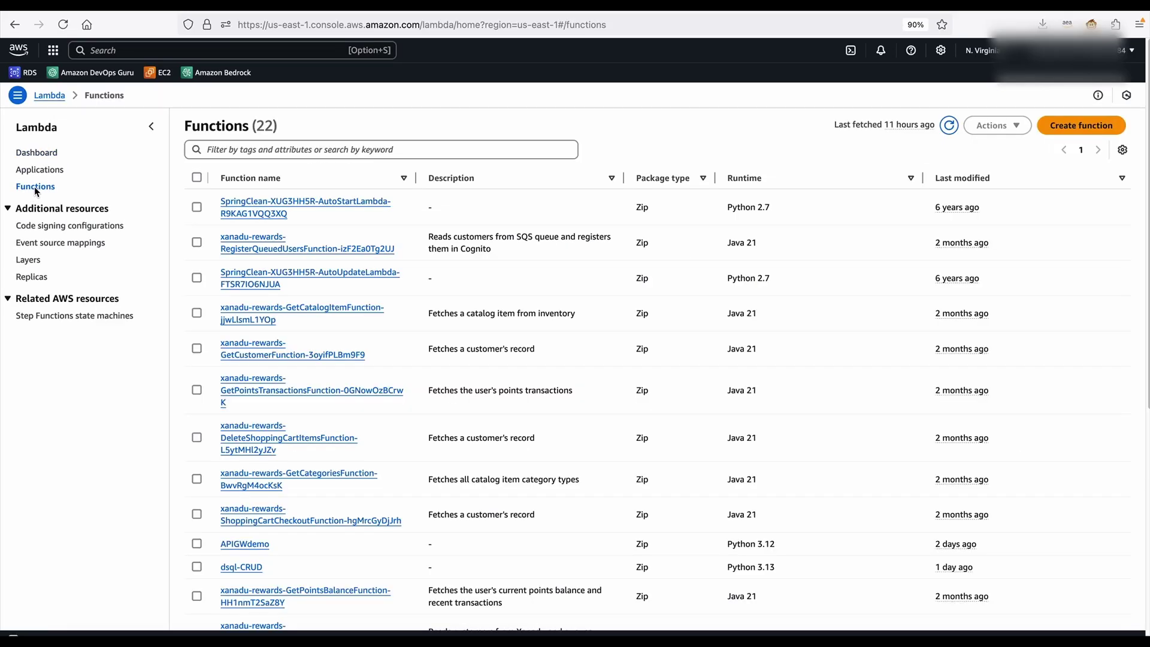
{"action": "left_click", "coordinate": [331, 150]}
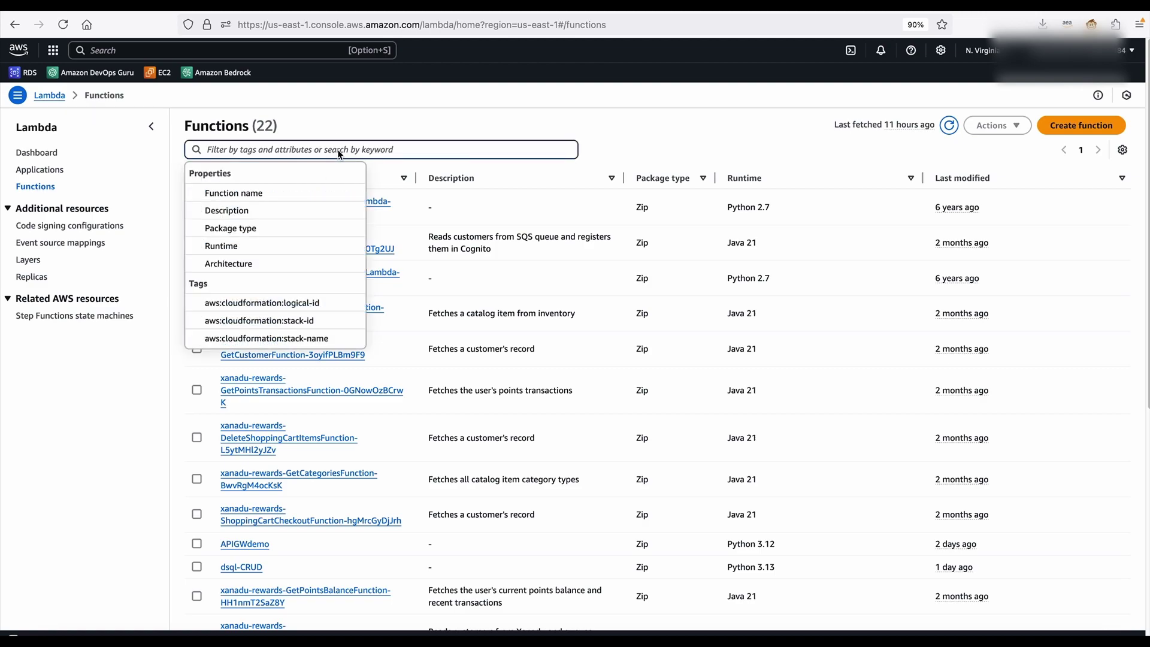
{"action": "type", "text": "dsql"}
{"action": "left_click", "coordinate": [313, 210]}
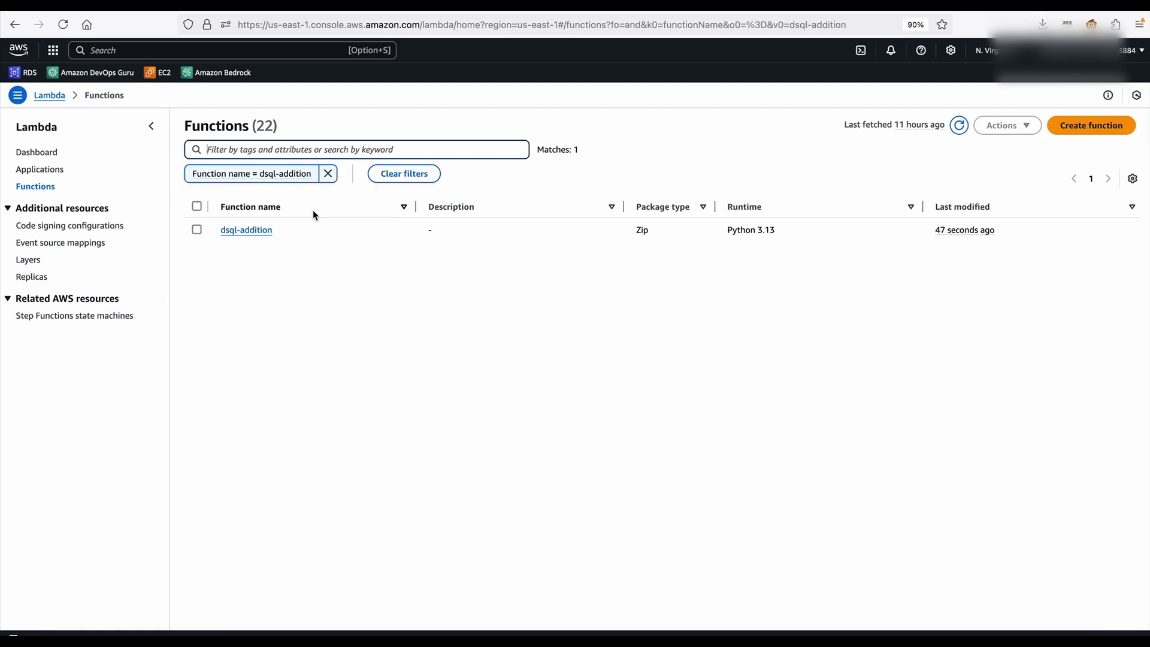
{"action": "left_click", "coordinate": [253, 228]}
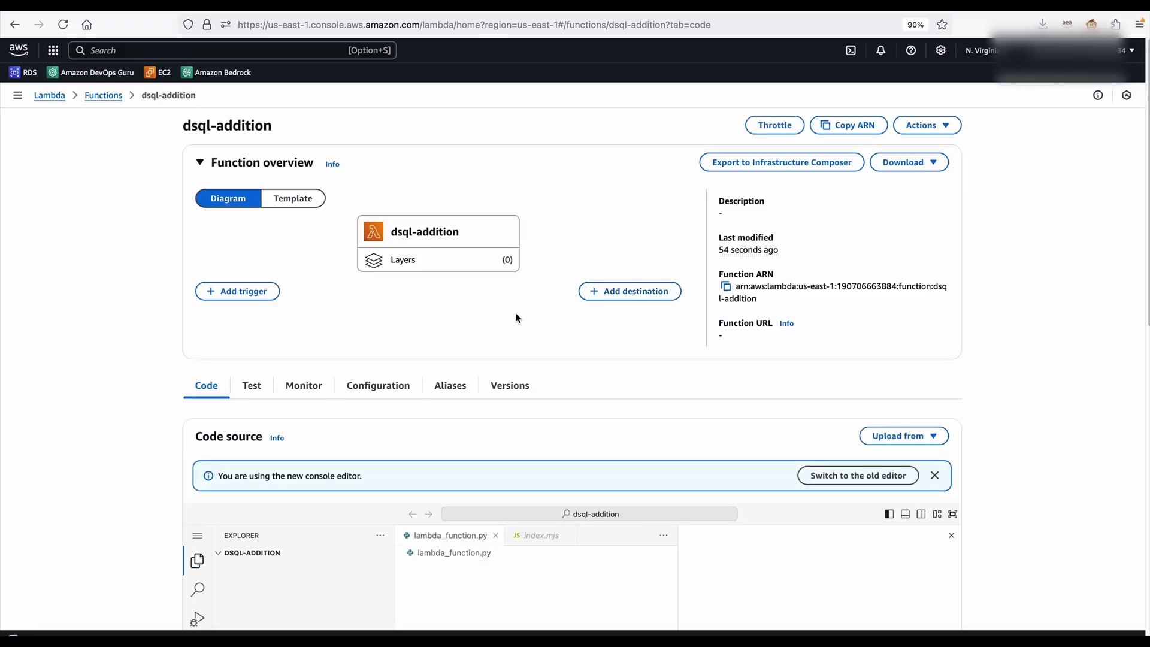
{"action": "scroll", "coordinate": [503, 323], "scroll_direction": "down", "scroll_amount": 1}
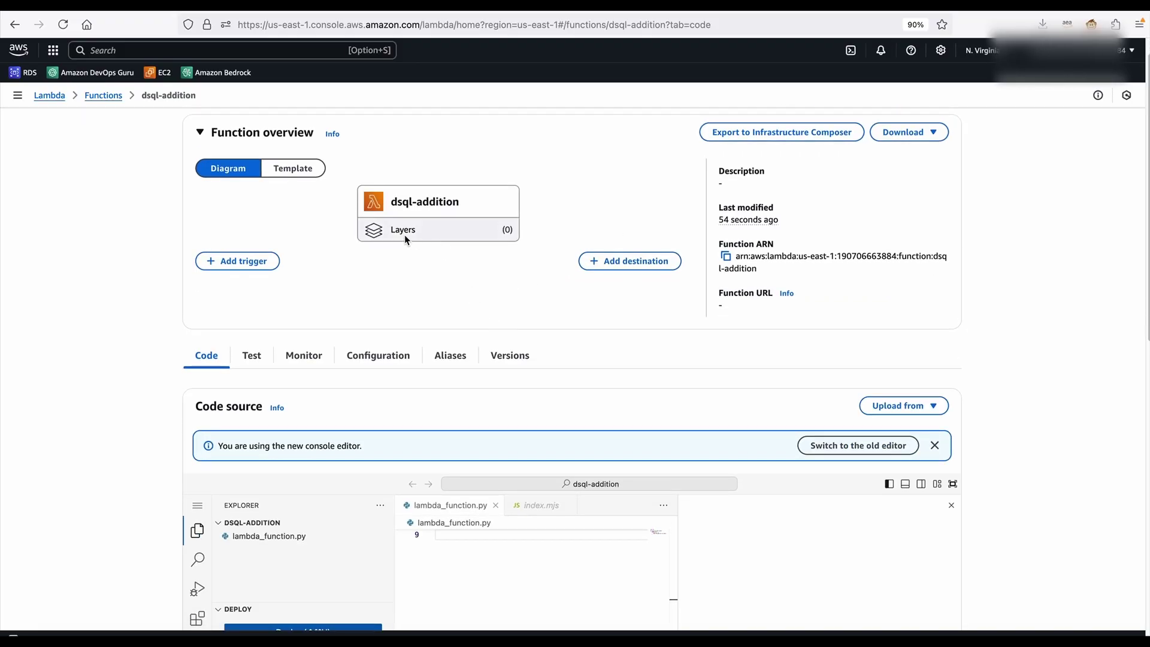
{"action": "scroll", "coordinate": [403, 240], "scroll_direction": "down", "scroll_amount": 8}
Add custom layer python3-13 version 2 to the function and show its Configuration settings
{"action": "left_click", "coordinate": [912, 531]}
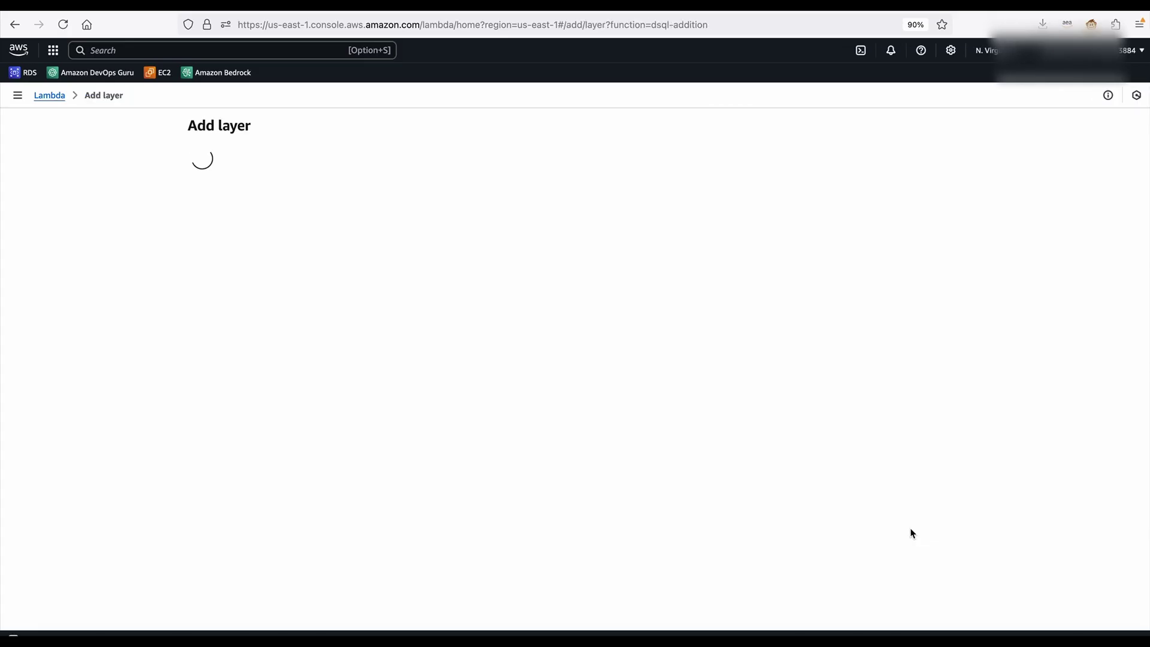
{"action": "left_click", "coordinate": [531, 328]}
{"action": "left_click", "coordinate": [431, 378]}
{"action": "left_click", "coordinate": [328, 419]}
{"action": "left_click", "coordinate": [432, 418]}
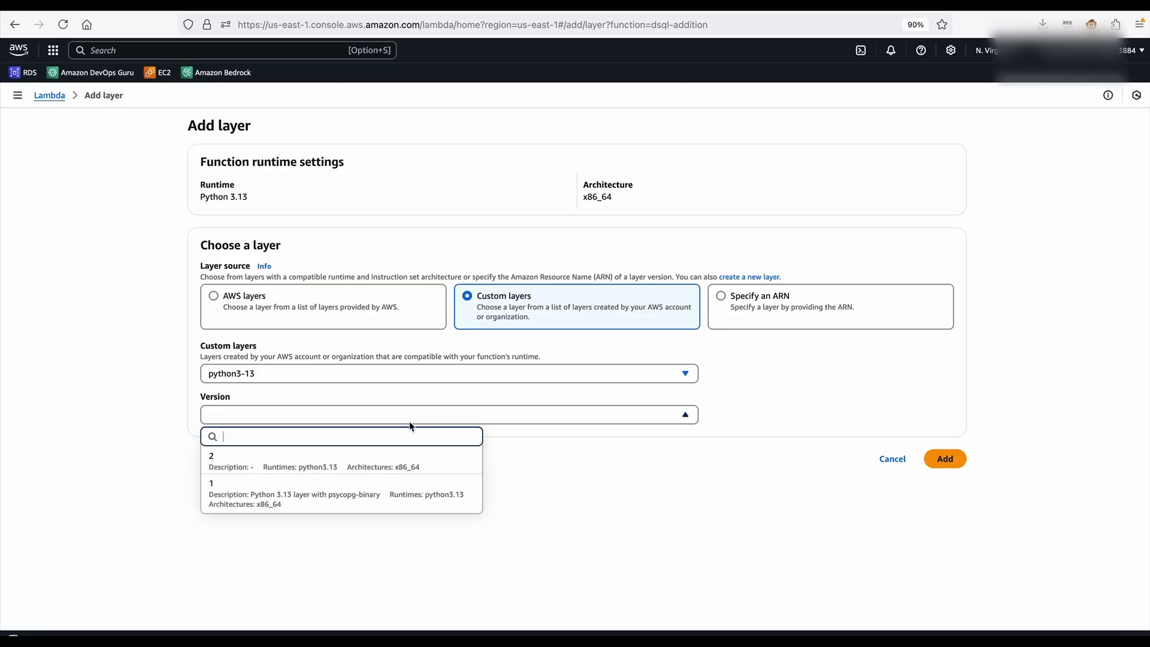
{"action": "left_click", "coordinate": [295, 461]}
{"action": "left_click", "coordinate": [944, 459]}
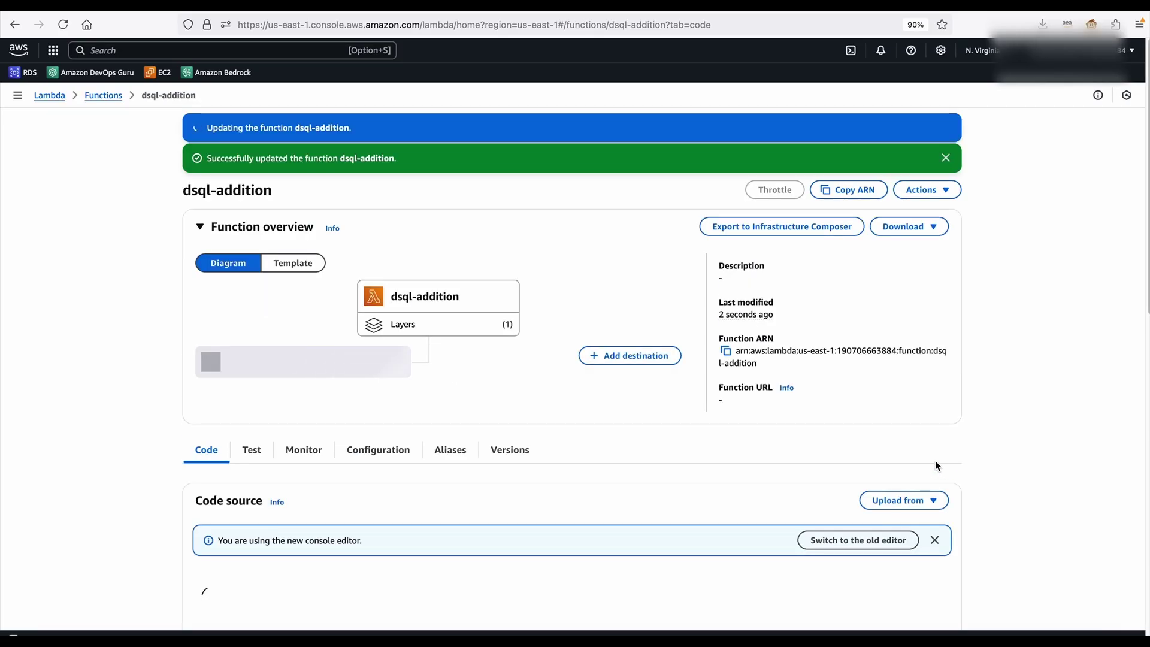
{"action": "left_click", "coordinate": [393, 452]}
{"action": "scroll", "coordinate": [599, 436], "scroll_direction": "down", "scroll_amount": 2}
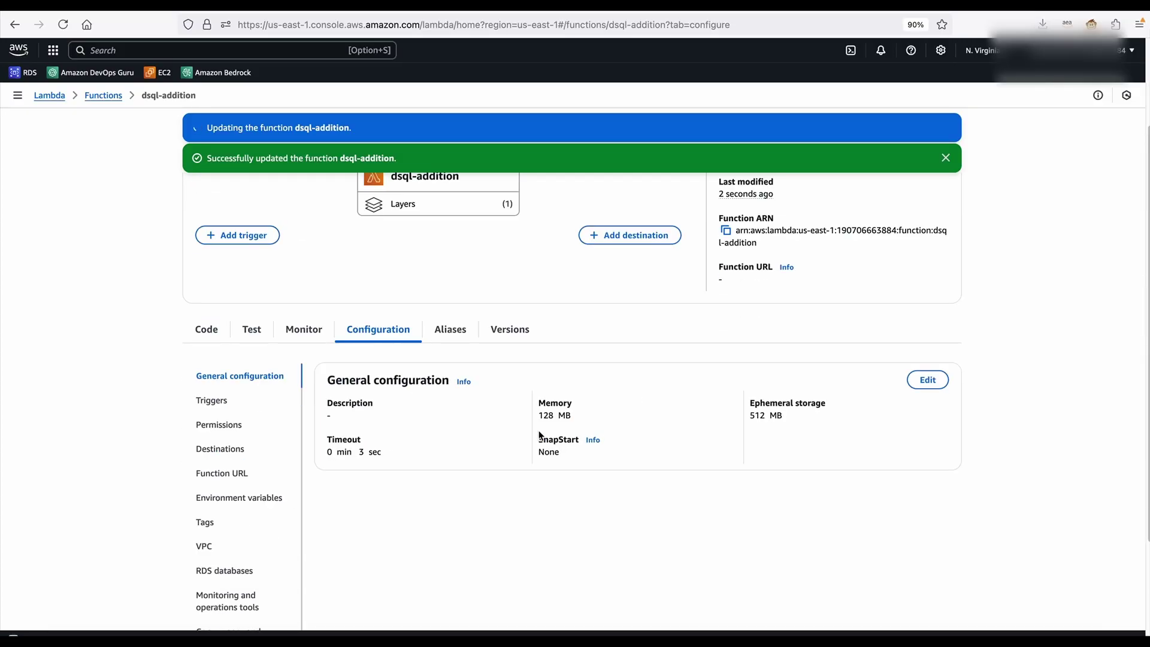
Attach the dsql-admin policy, which grants dsql:DbConnectAdmin, to role dsql-addition-role-ef9549bo
{"action": "left_click", "coordinate": [209, 426]}
{"action": "left_click", "coordinate": [386, 415]}
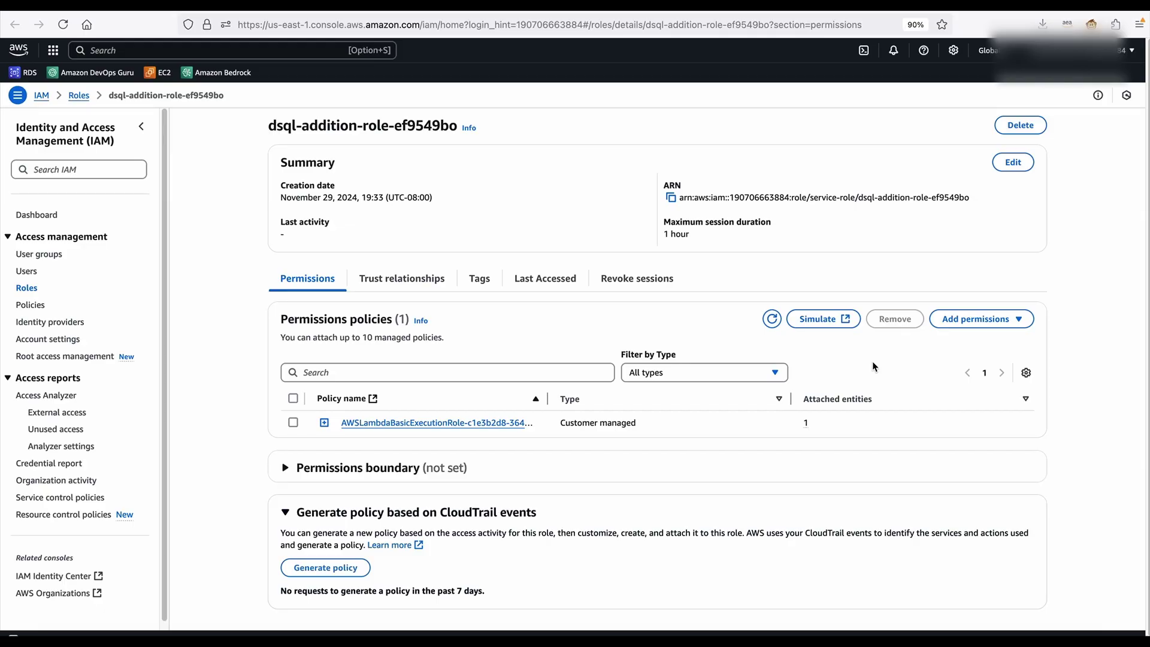
{"action": "left_click", "coordinate": [975, 320]}
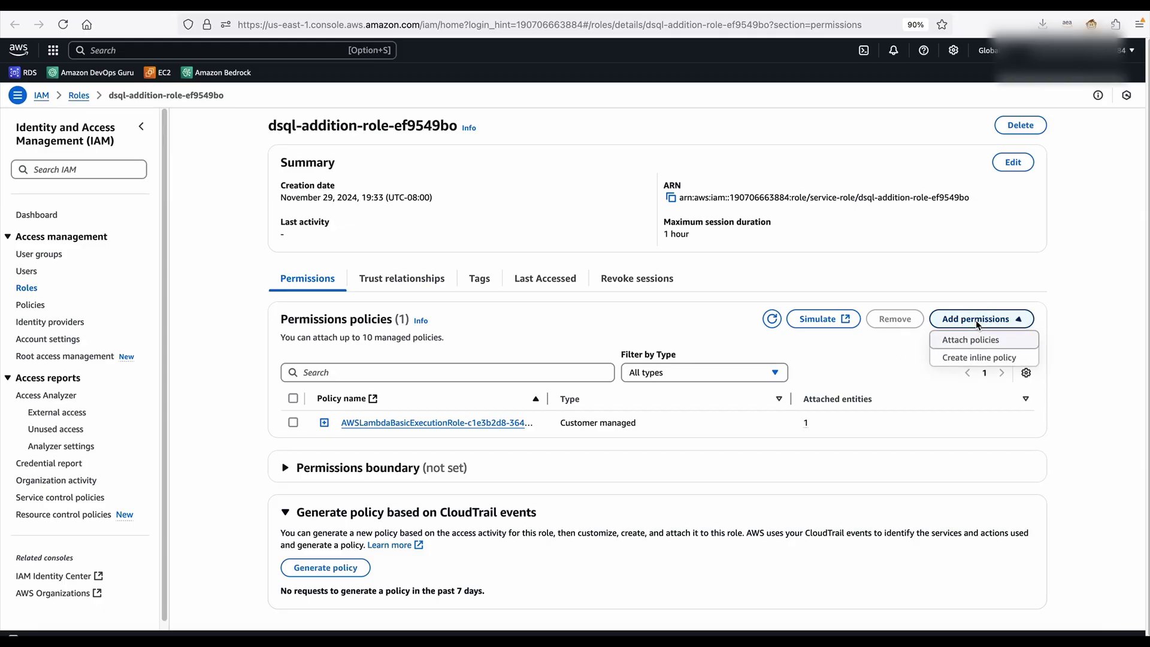
{"action": "left_click", "coordinate": [971, 338]}
{"action": "left_click", "coordinate": [379, 245]}
{"action": "type", "text": "dsql"}
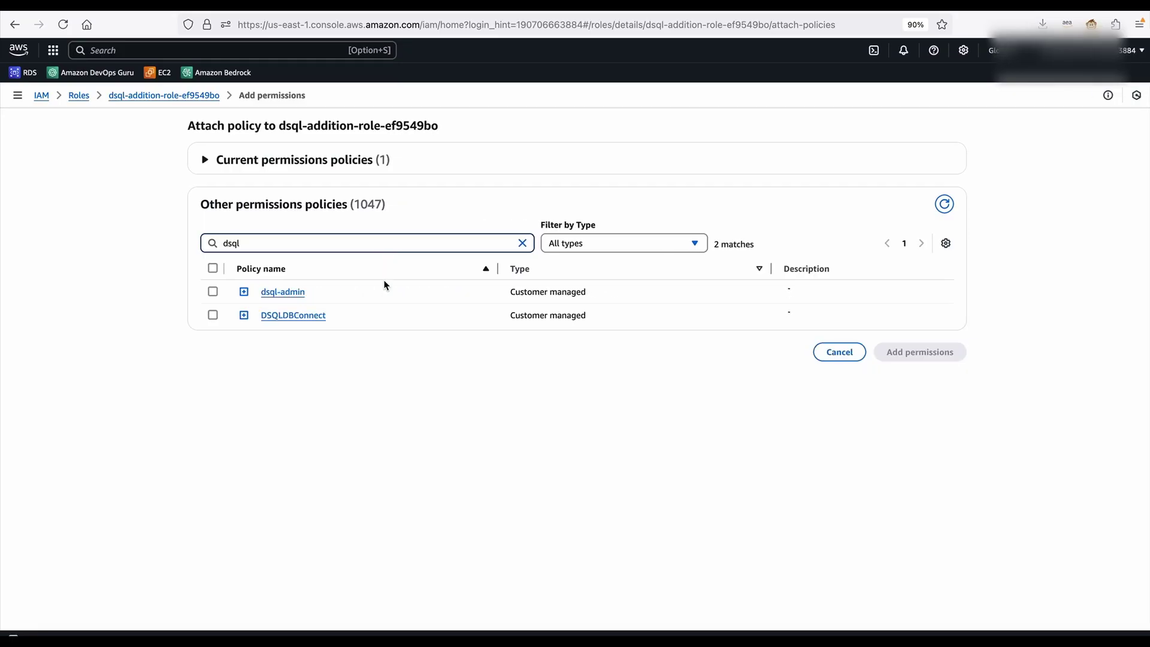
{"action": "left_click", "coordinate": [211, 294]}
{"action": "left_click", "coordinate": [243, 292]}
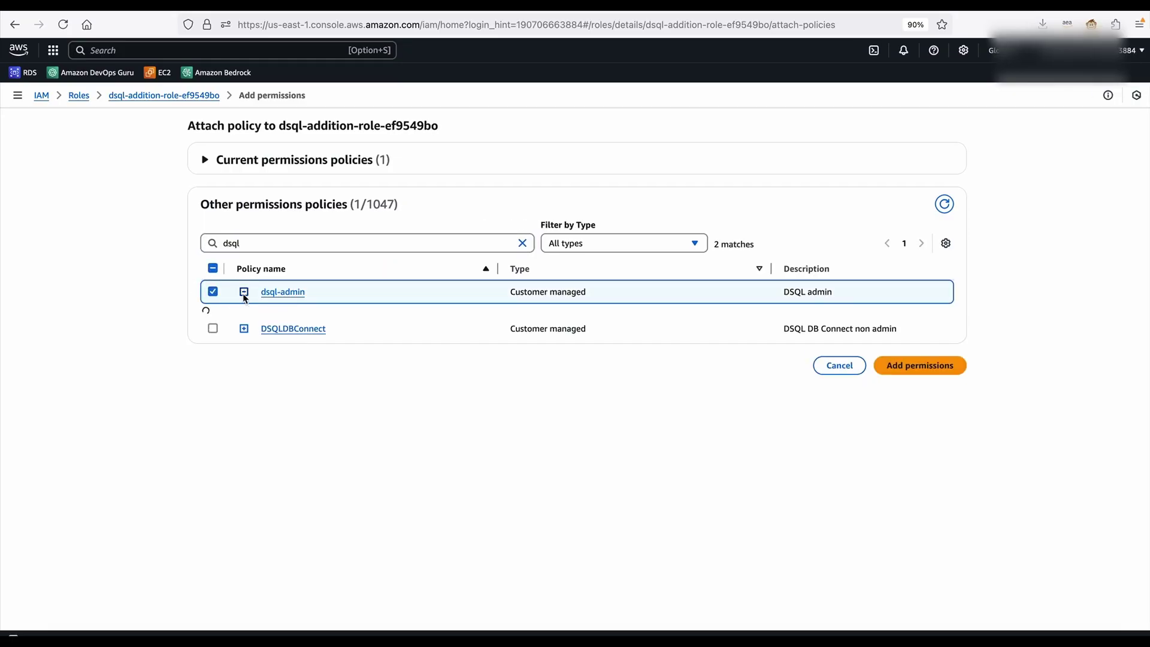
{"action": "left_click_drag", "start_coordinate": [431, 531], "coordinate": [290, 531]}
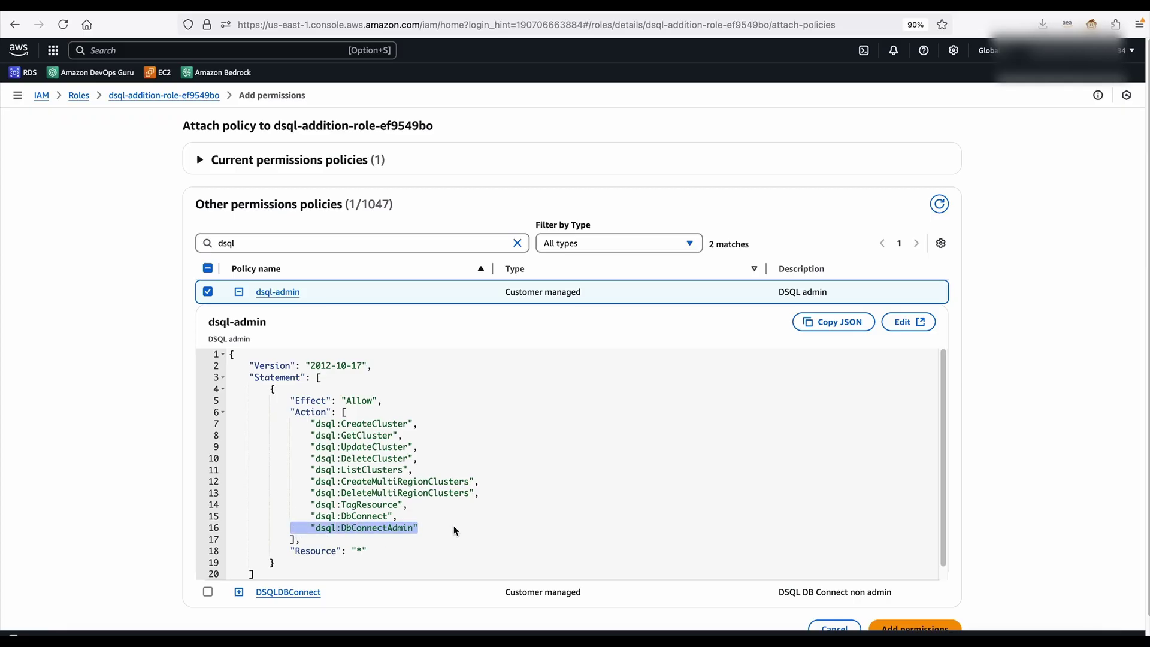
{"action": "scroll", "coordinate": [596, 468], "scroll_direction": "down", "scroll_amount": 2}
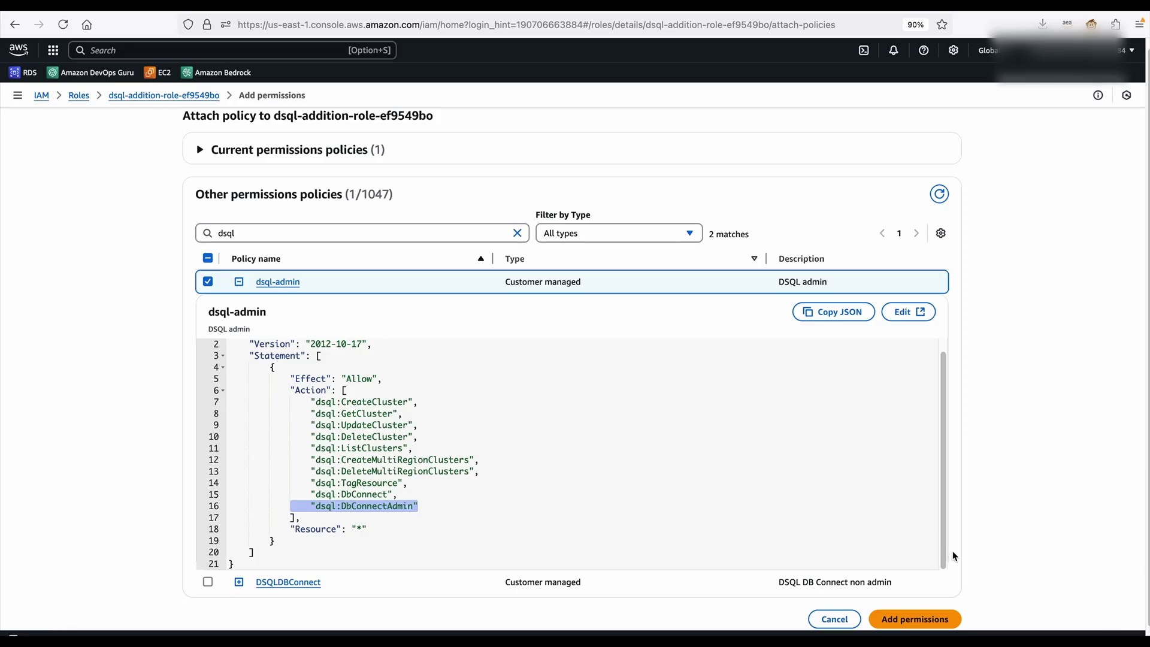
{"action": "left_click", "coordinate": [939, 621]}
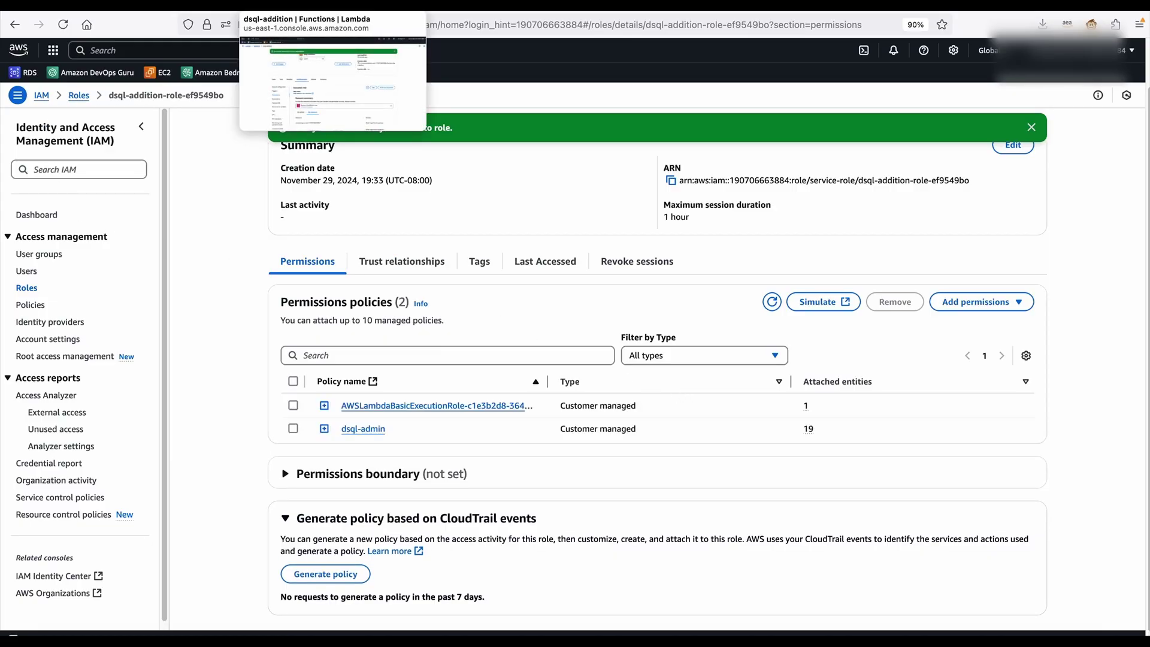
{"action": "left_click", "coordinate": [311, 5]}
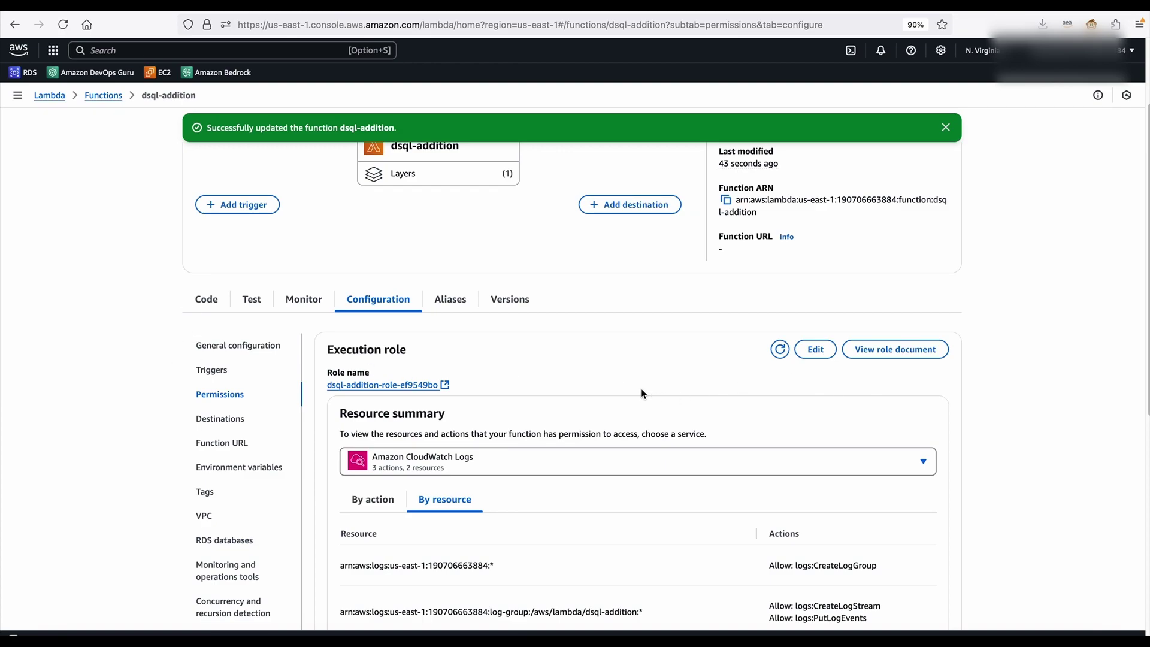
Replace all of lambda_function.py with the new Python handler in the fullscreen code editor
{"action": "left_click", "coordinate": [204, 303]}
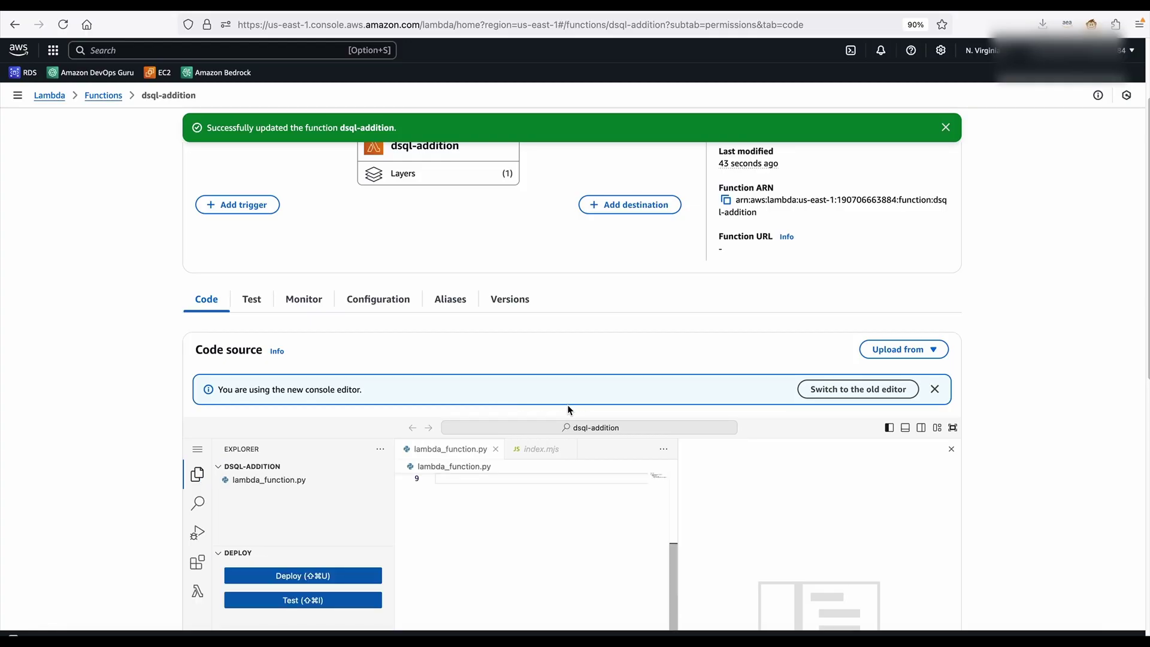
{"action": "scroll", "coordinate": [595, 453], "scroll_direction": "down", "scroll_amount": 3}
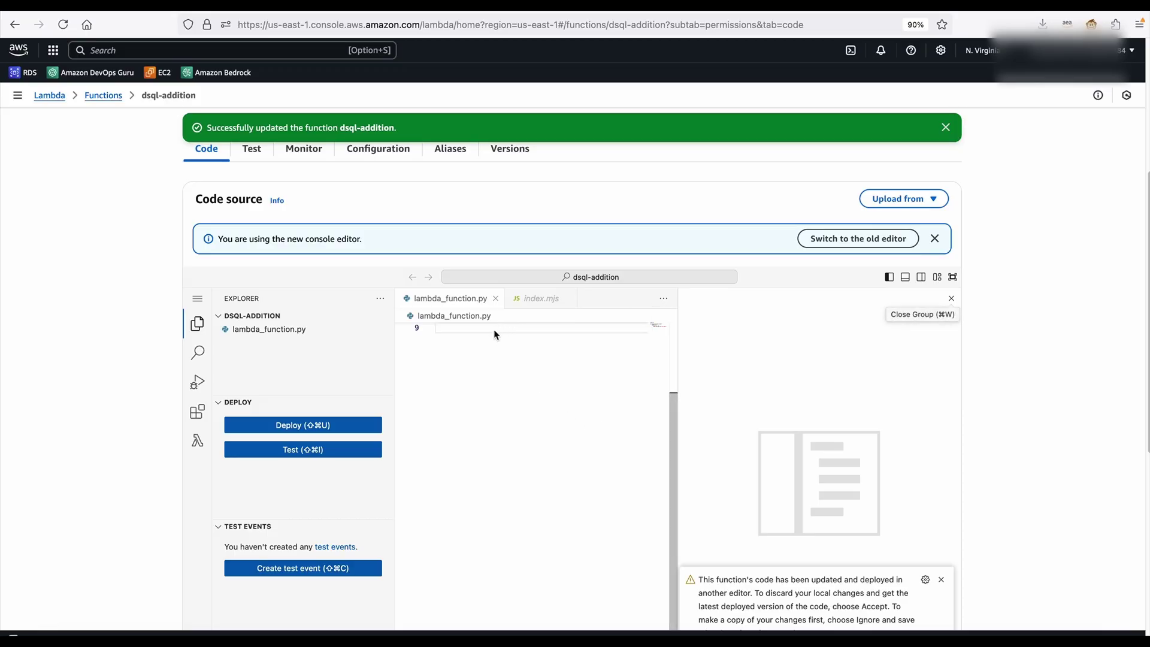
{"action": "left_click", "coordinate": [509, 347]}
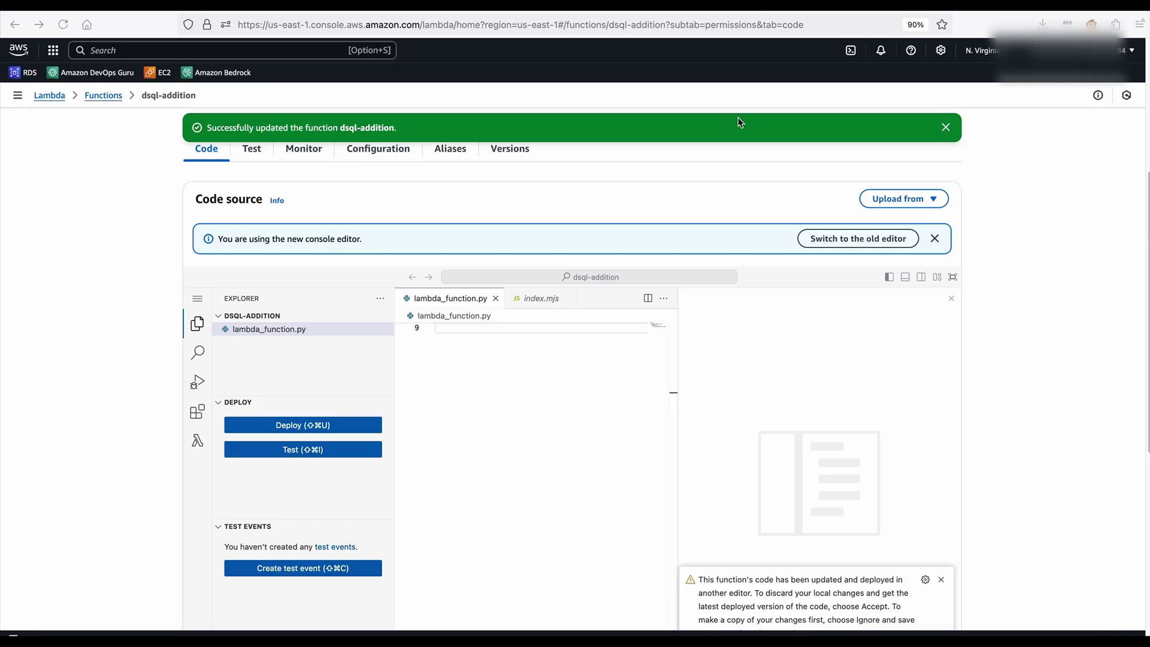
{"action": "left_click", "coordinate": [953, 276]}
{"action": "key", "text": "super+v"}
{"action": "scroll", "coordinate": [474, 297], "scroll_direction": "up", "scroll_amount": 15}
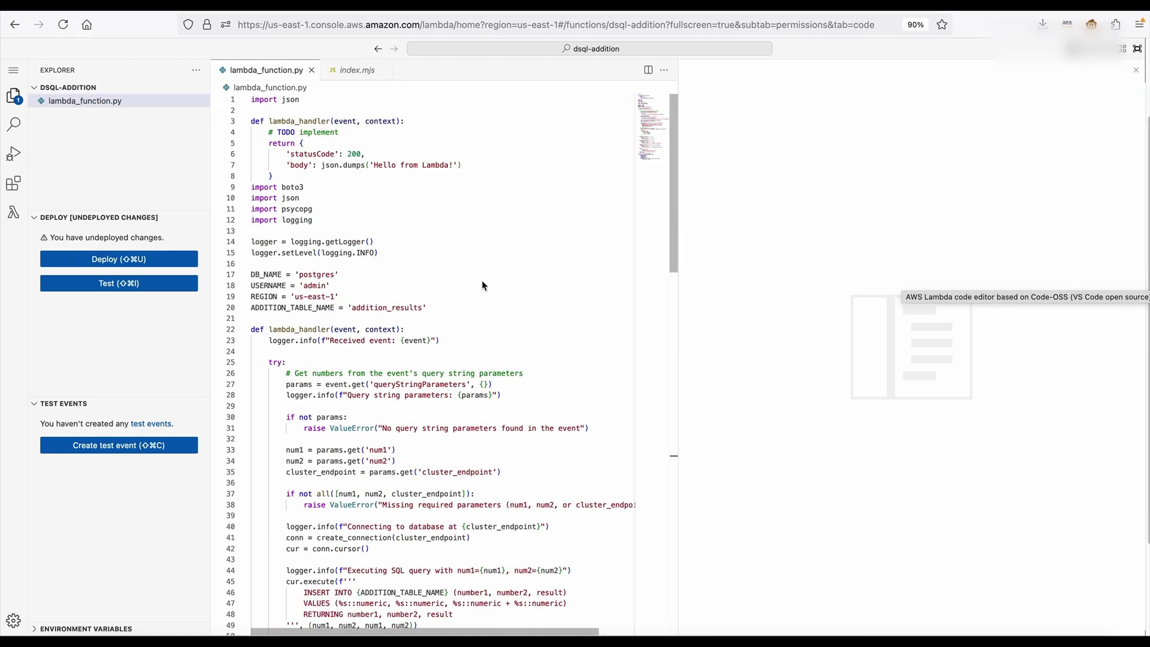
{"action": "left_click", "coordinate": [350, 224]}
{"action": "key", "text": "super+a"}
{"action": "key", "text": "BackSpace"}
{"action": "key", "text": "super+v"}
Review the pasted code's admin username and the admin auth token call on line 89
{"action": "scroll", "coordinate": [350, 223], "scroll_direction": "up", "scroll_amount": 15}
{"action": "left_click", "coordinate": [327, 142]}
{"action": "double_click", "coordinate": [319, 198]}
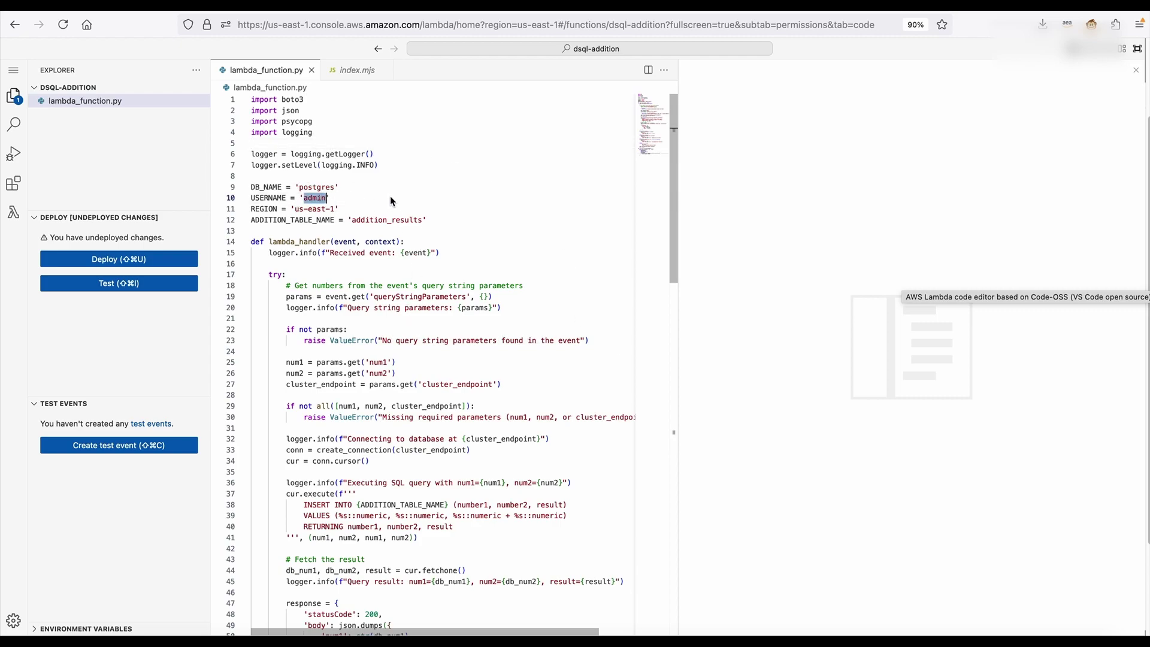
{"action": "scroll", "coordinate": [388, 199], "scroll_direction": "down", "scroll_amount": 20}
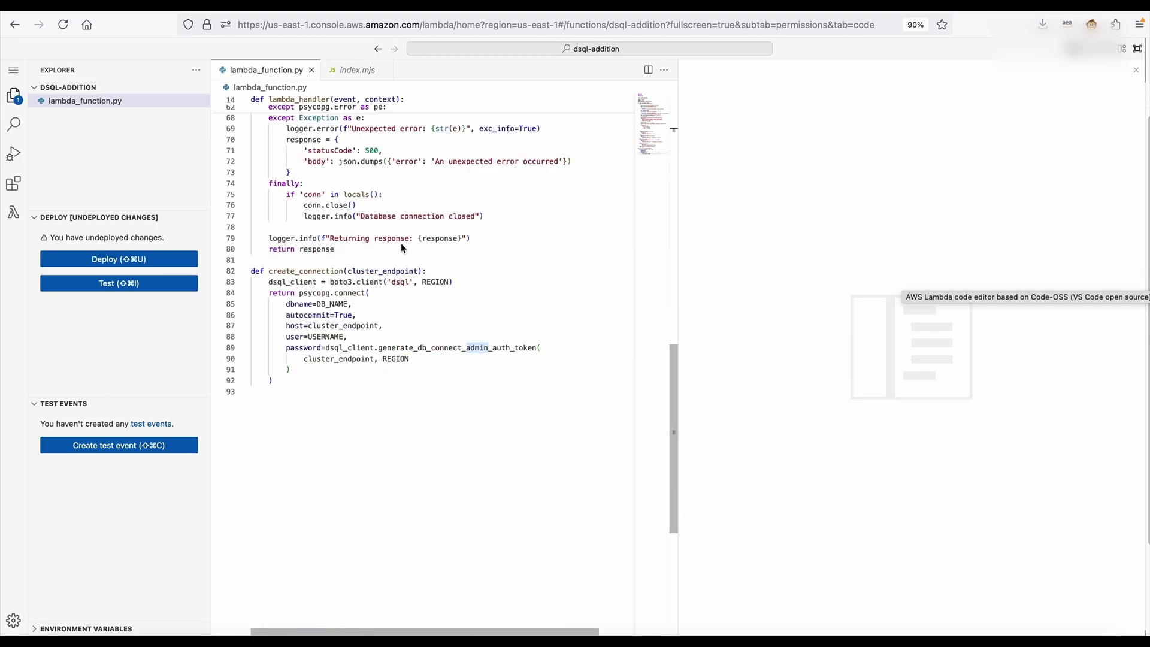
{"action": "left_click_drag", "start_coordinate": [378, 350], "coordinate": [536, 355]}
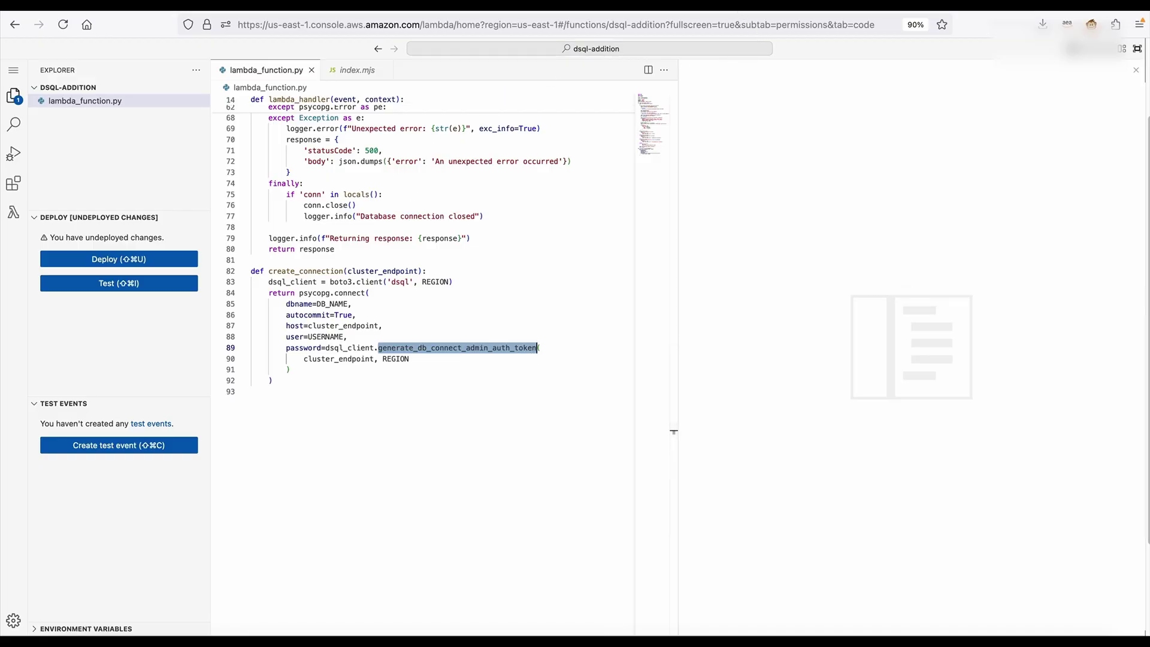
{"action": "left_click", "coordinate": [719, 6]}
{"action": "left_click_drag", "start_coordinate": [333, 251], "coordinate": [831, 249]}
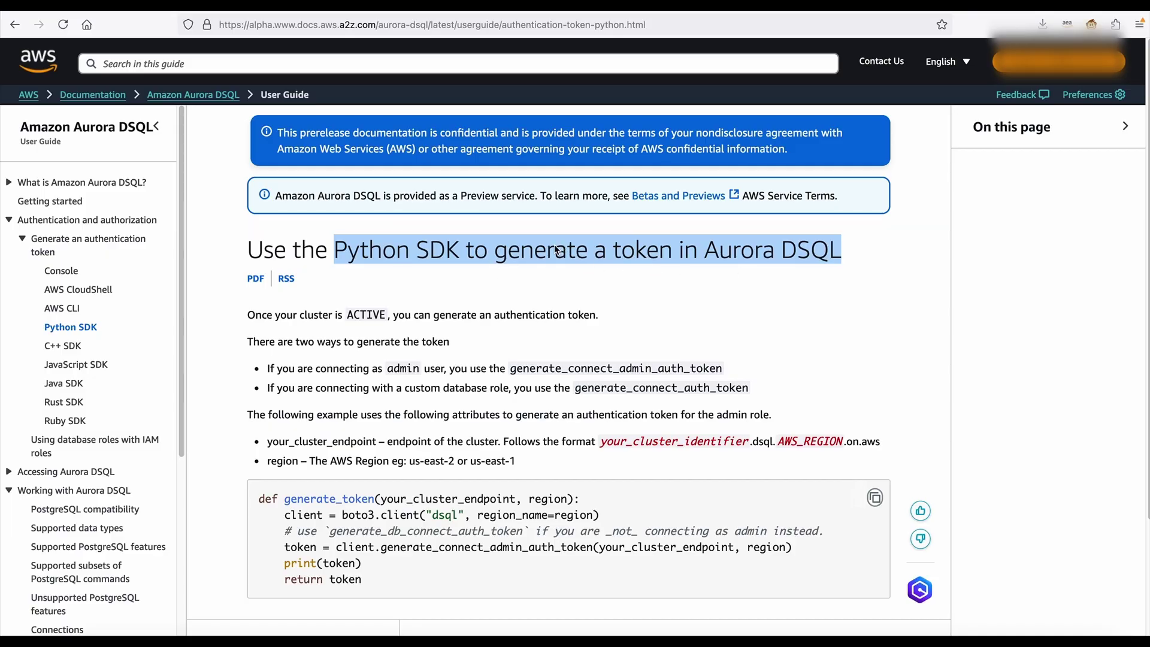
{"action": "left_click", "coordinate": [303, 4]}
{"action": "left_click", "coordinate": [495, 274]}
{"action": "scroll", "coordinate": [456, 282], "scroll_direction": "up", "scroll_amount": 1}
{"action": "scroll", "coordinate": [457, 282], "scroll_direction": "up", "scroll_amount": 10}
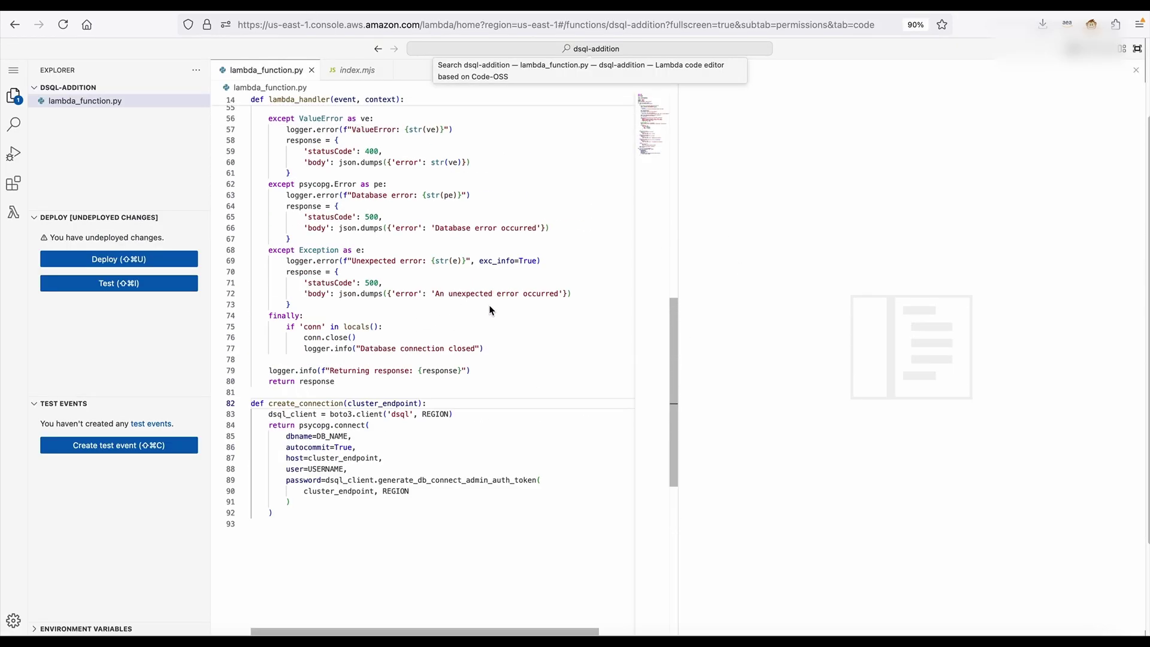
{"action": "scroll", "coordinate": [490, 312], "scroll_direction": "up", "scroll_amount": 6}
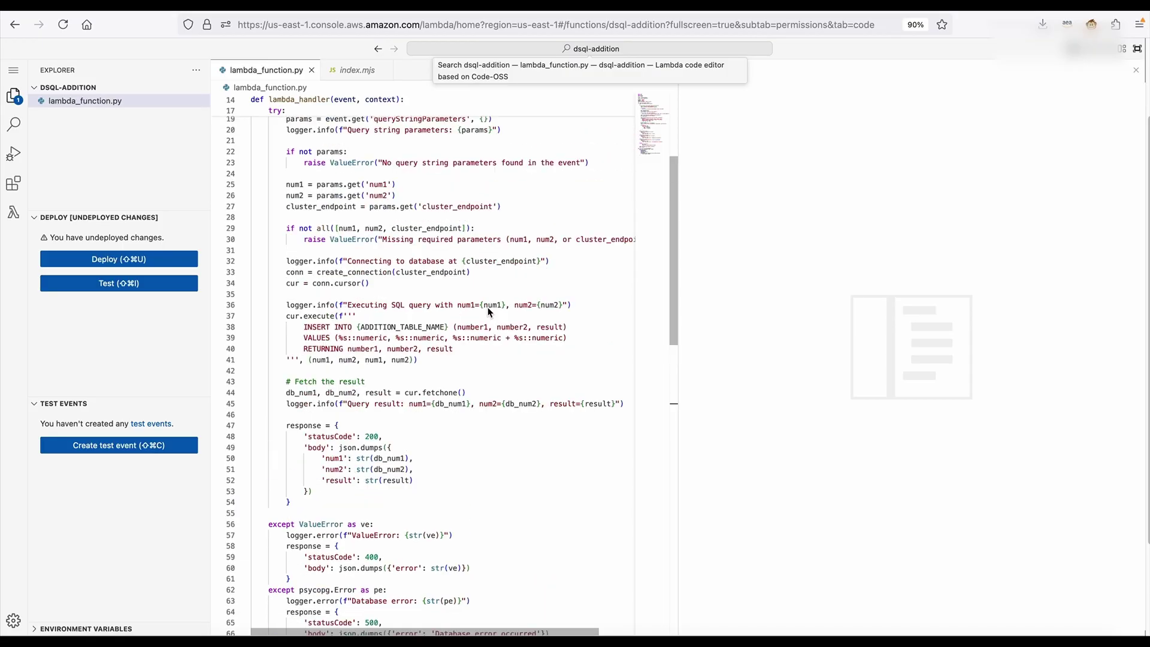
{"action": "scroll", "coordinate": [516, 326], "scroll_direction": "up", "scroll_amount": 1}
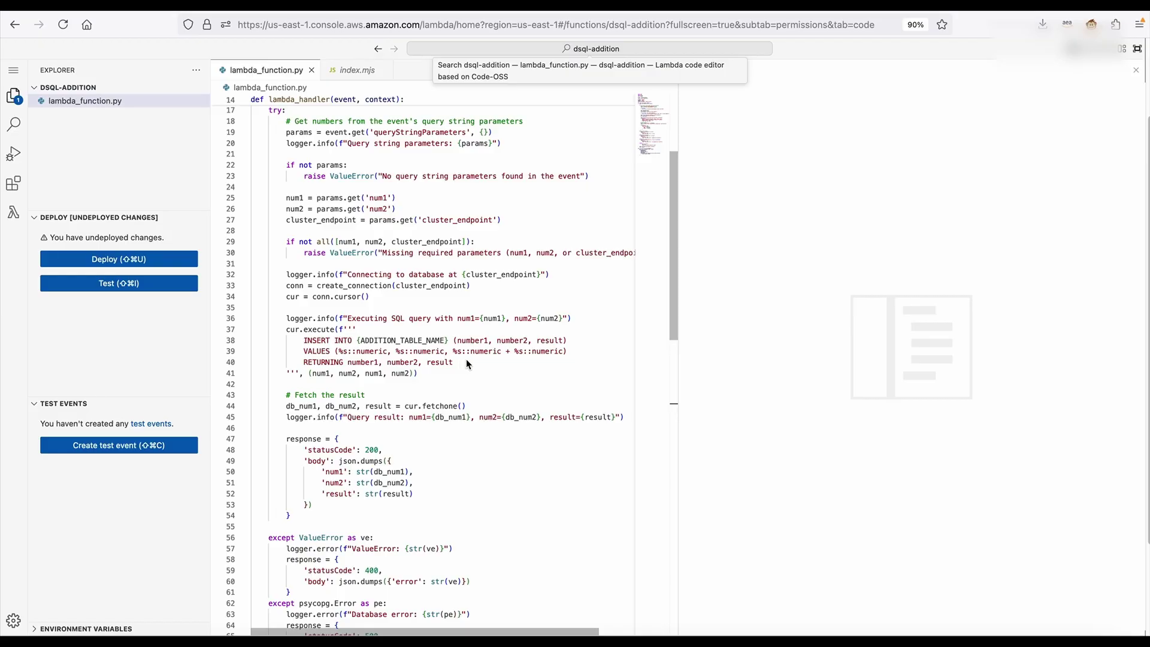
{"action": "scroll", "coordinate": [466, 358], "scroll_direction": "up", "scroll_amount": 1}
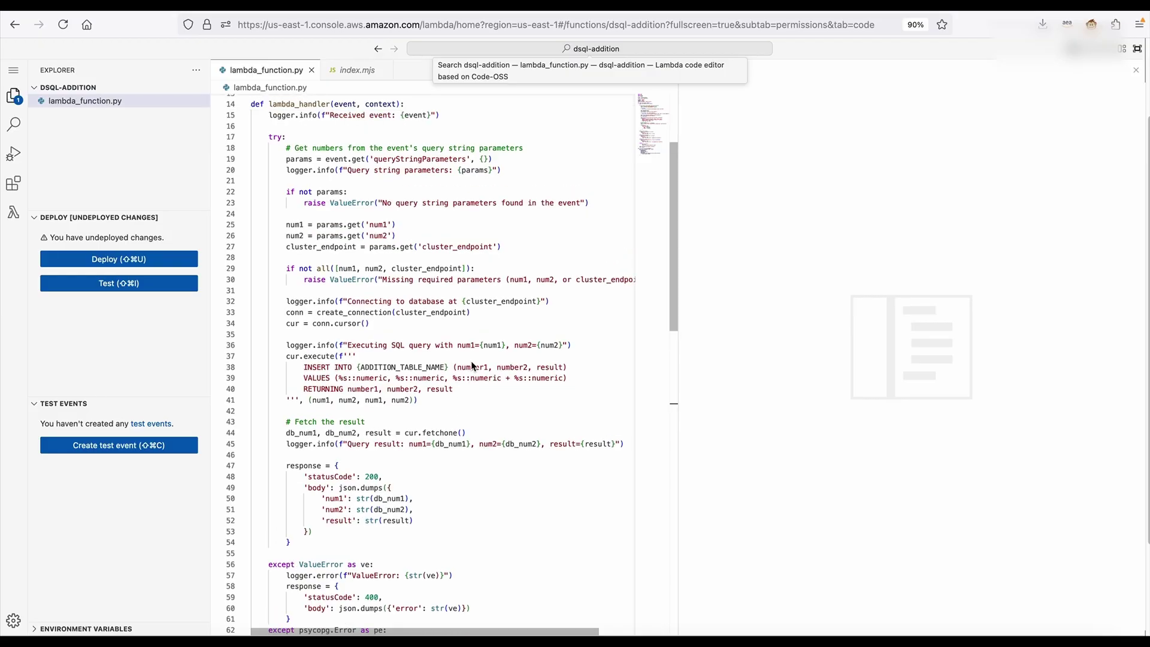
Deploy the code and start a new test event with num1, num2 and cluster_endpoint JSON
{"action": "left_click", "coordinate": [120, 261]}
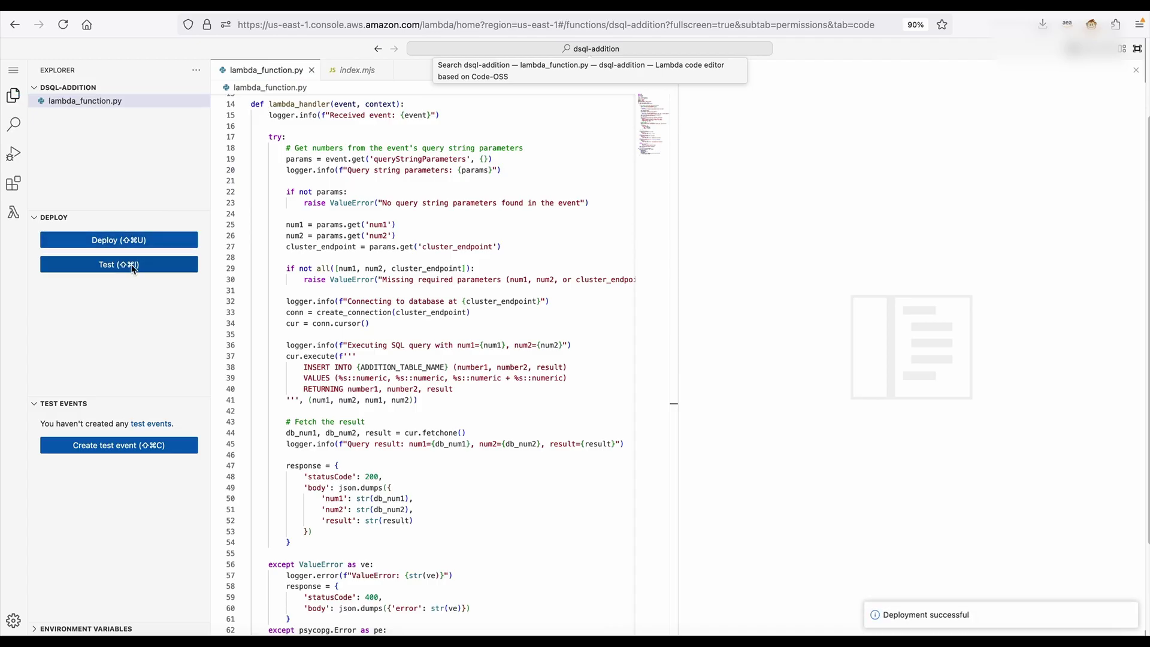
{"action": "left_click", "coordinate": [121, 265]}
{"action": "left_click", "coordinate": [452, 88]}
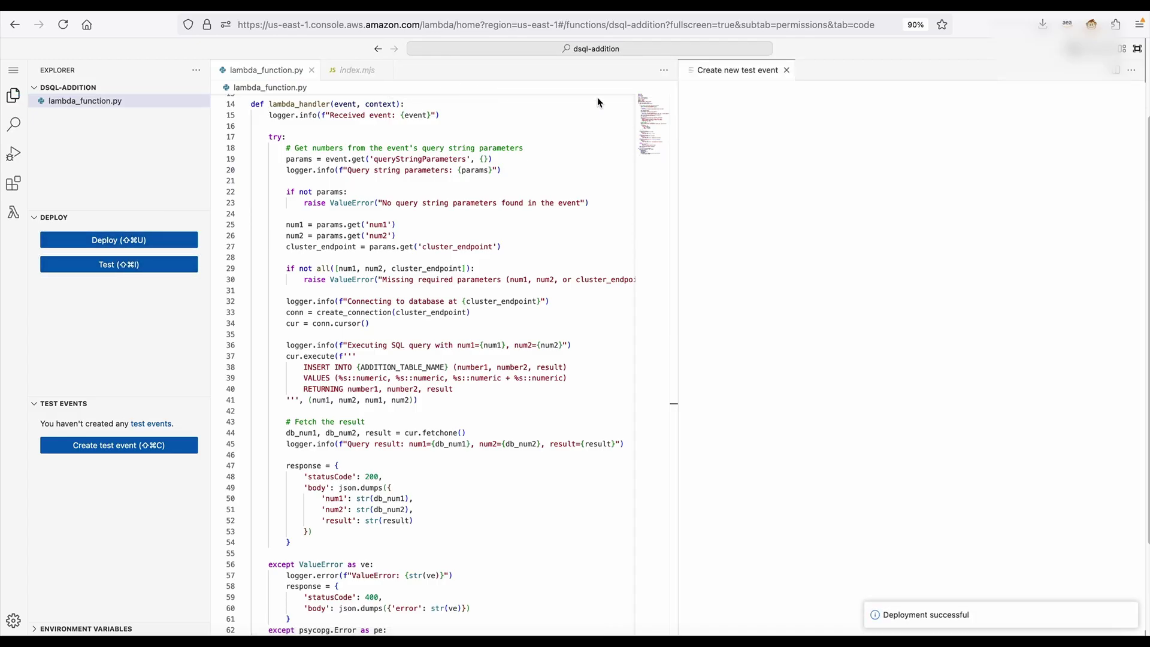
{"action": "left_click", "coordinate": [811, 346]}
{"action": "key", "text": "super+a"}
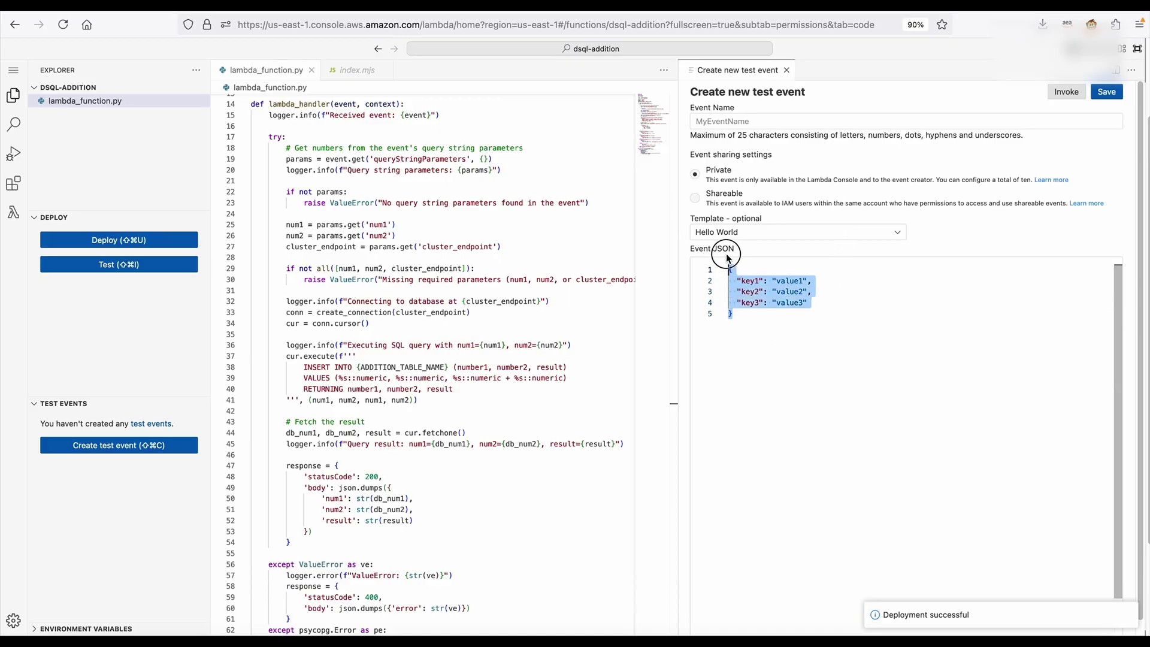
{"action": "key", "text": "BackSpace"}
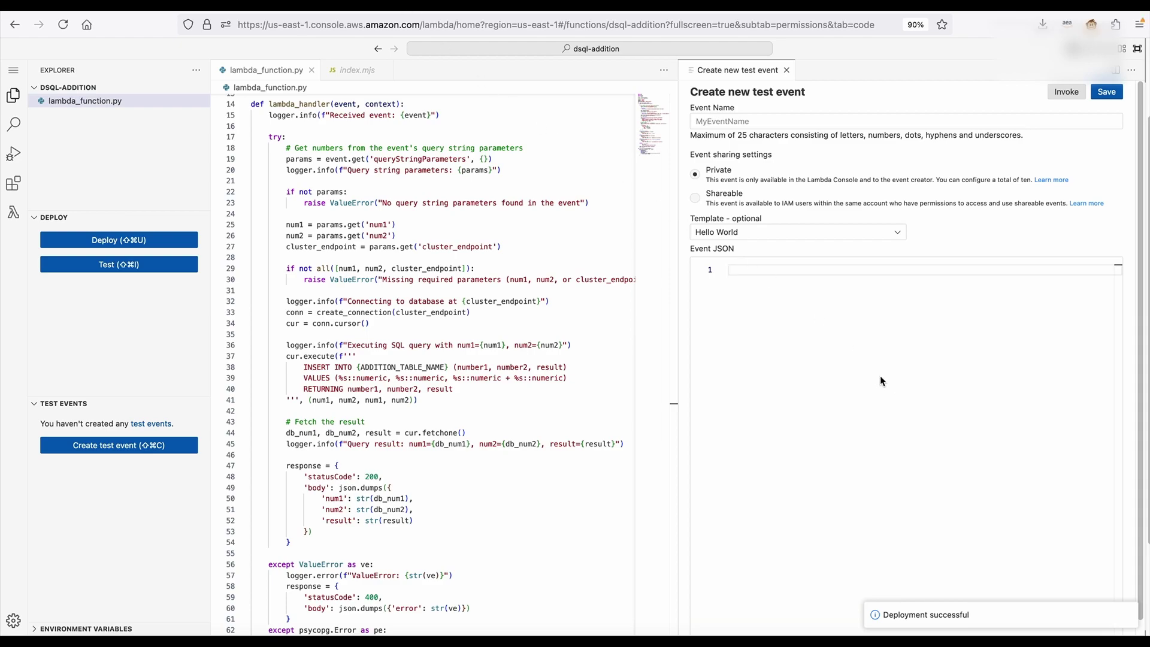
{"action": "type", "text": "{   \"queryStringParameters\": {     \"num1\": \"5.5\",     \"num2\": \"3.3\",     \"cluster_endpoint\": \"your-cluster-endpoint.dsql.us-east-1.on.aws\"   } }"}
Replace the placeholder cluster_endpoint with the endpoint copied from the Aurora DSQL clusters page
{"action": "left_click", "coordinate": [787, 294]}
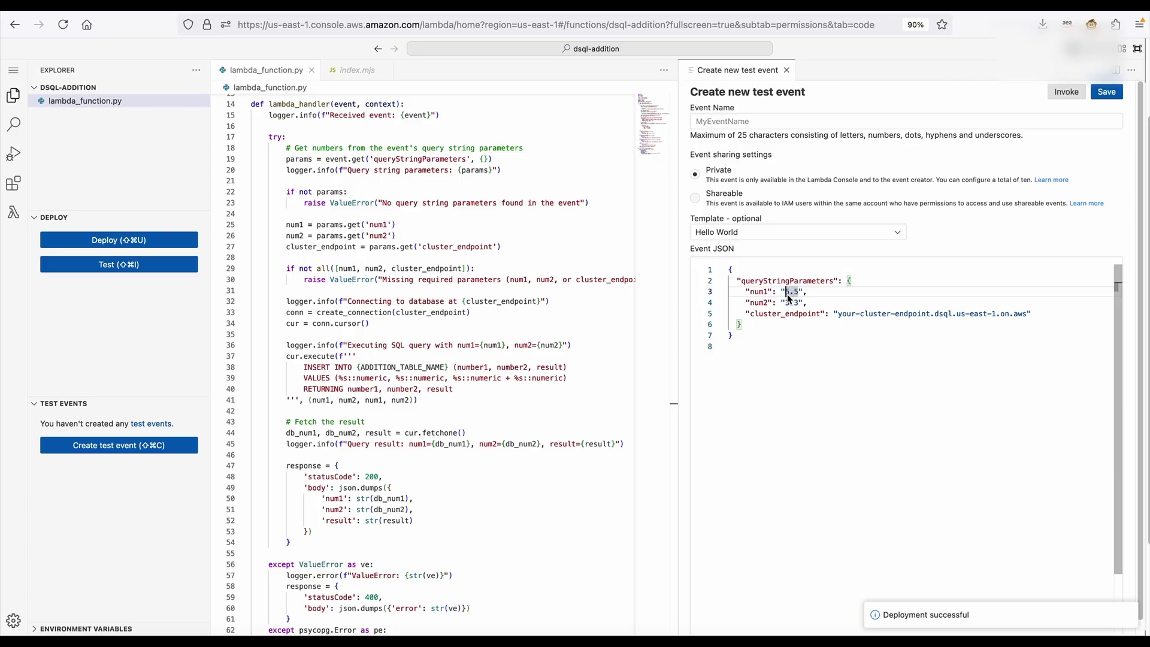
{"action": "left_click", "coordinate": [835, 319]}
{"action": "left_click_drag", "start_coordinate": [837, 318], "coordinate": [1026, 317]}
{"action": "key", "text": "BackSpace"}
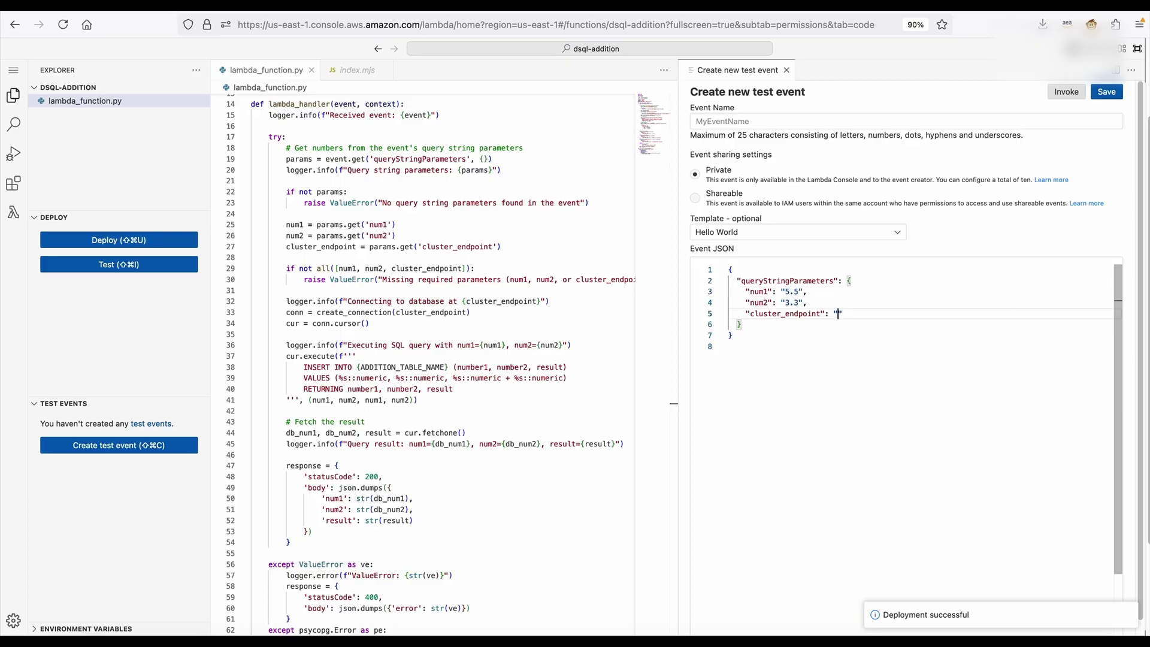
{"action": "key", "text": "ctrl+Tab"}
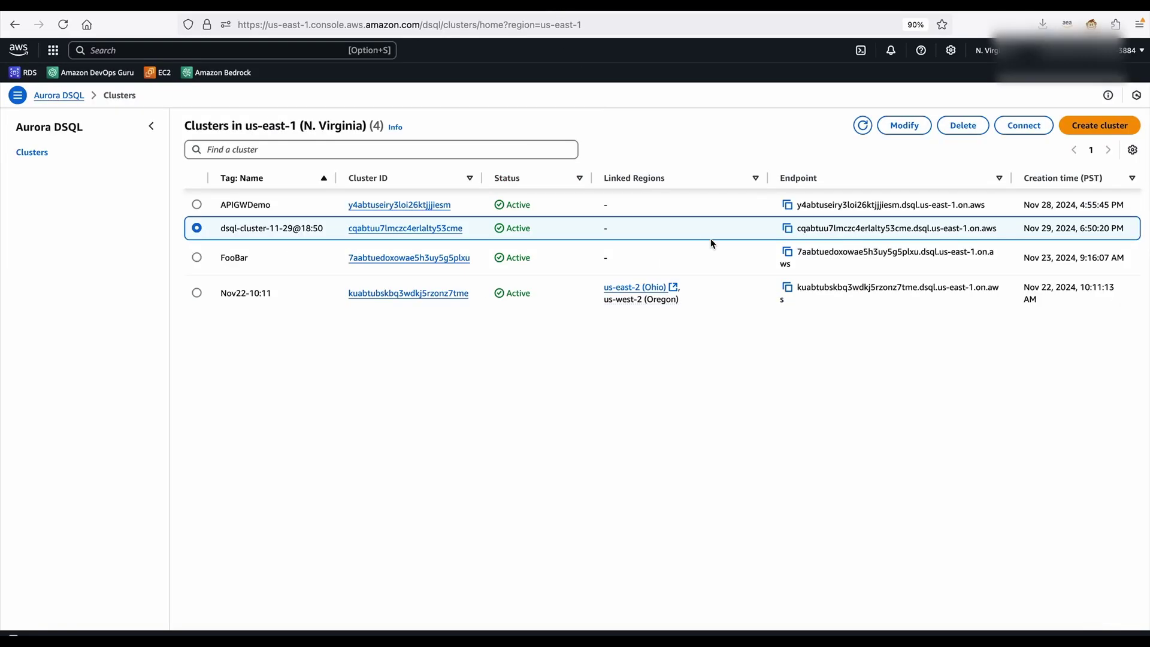
{"action": "left_click", "coordinate": [789, 231]}
{"action": "key", "text": "ctrl+shift+Tab"}
{"action": "key", "text": "super+v"}
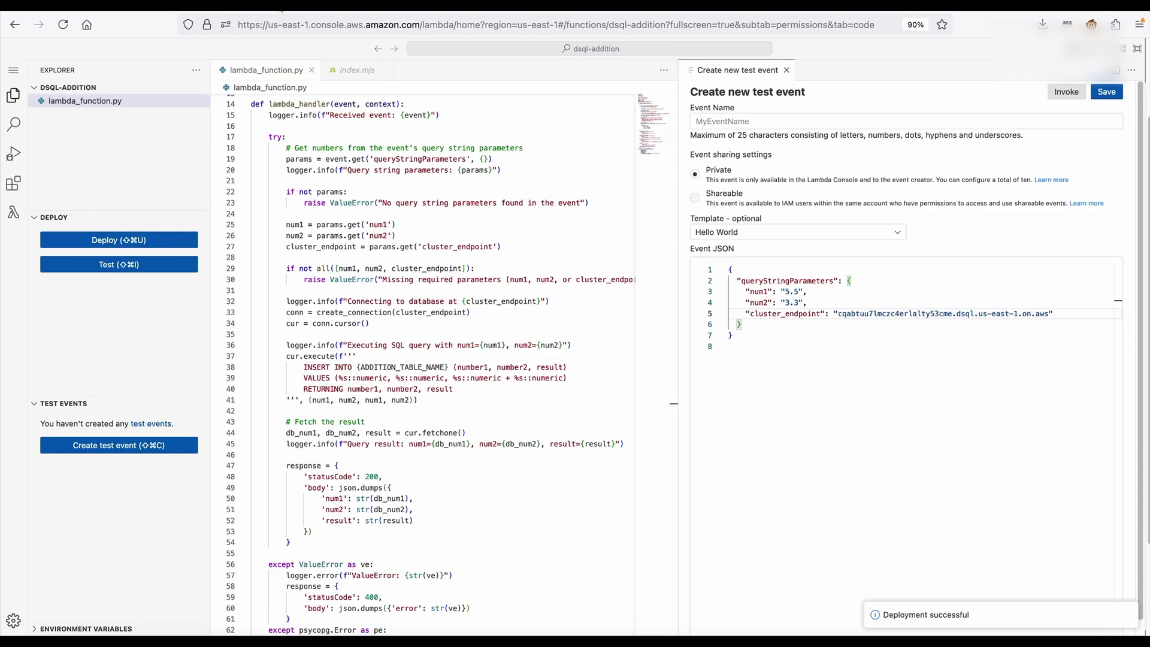
Save the test event as Test and invoke it, returning statusCode 200 and result 8.80
{"action": "left_click", "coordinate": [808, 122]}
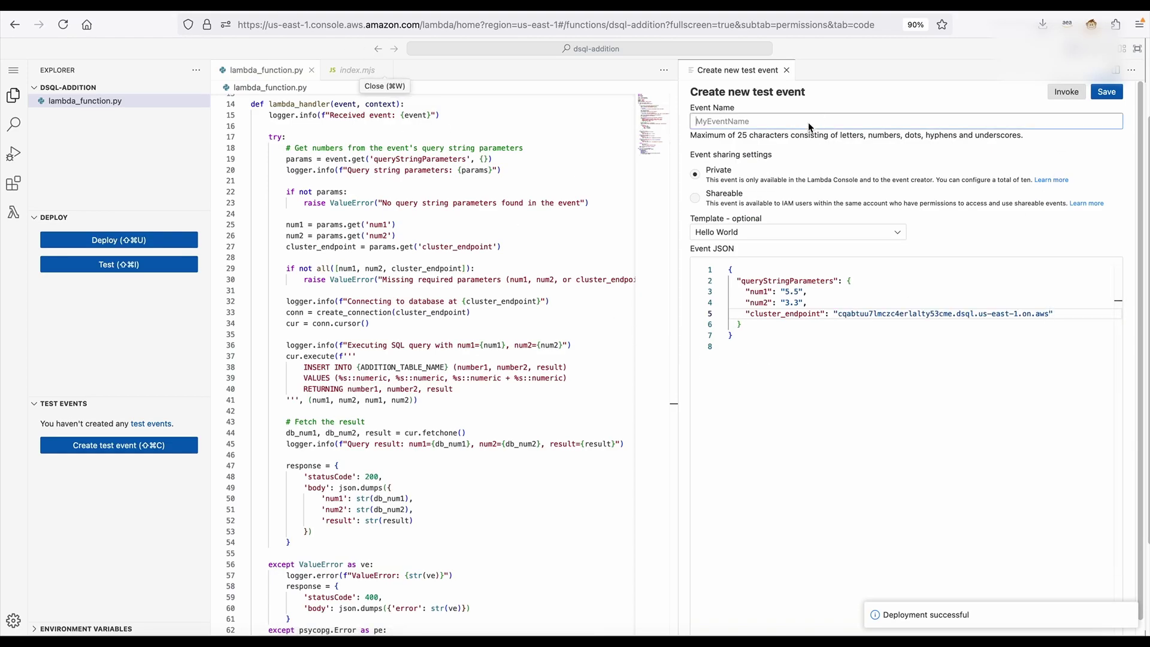
{"action": "type", "text": "Test"}
{"action": "left_click", "coordinate": [1113, 90]}
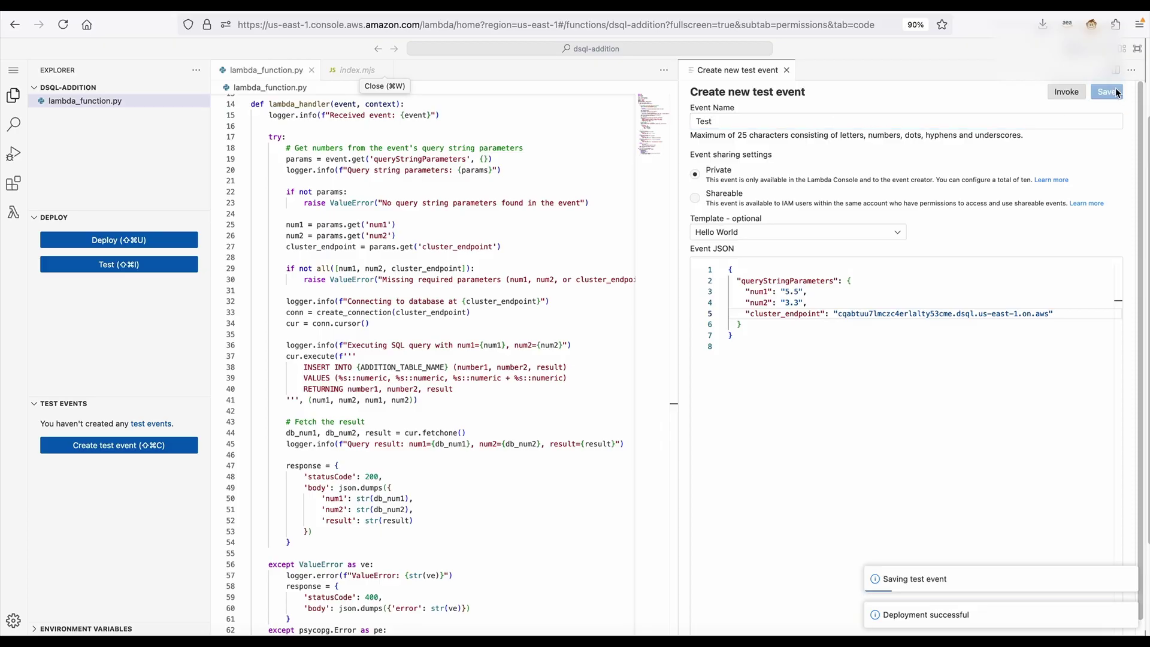
{"action": "left_click", "coordinate": [1058, 93]}
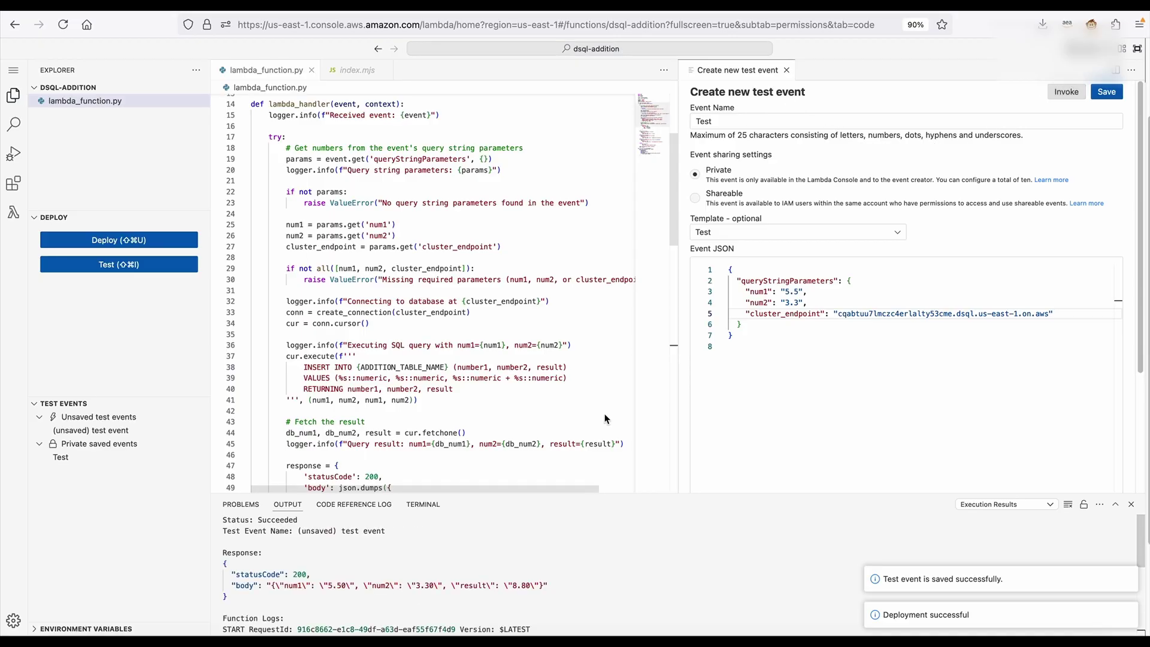
{"action": "scroll", "coordinate": [621, 367], "scroll_direction": "down", "scroll_amount": 5}
{"action": "left_click", "coordinate": [570, 586]}
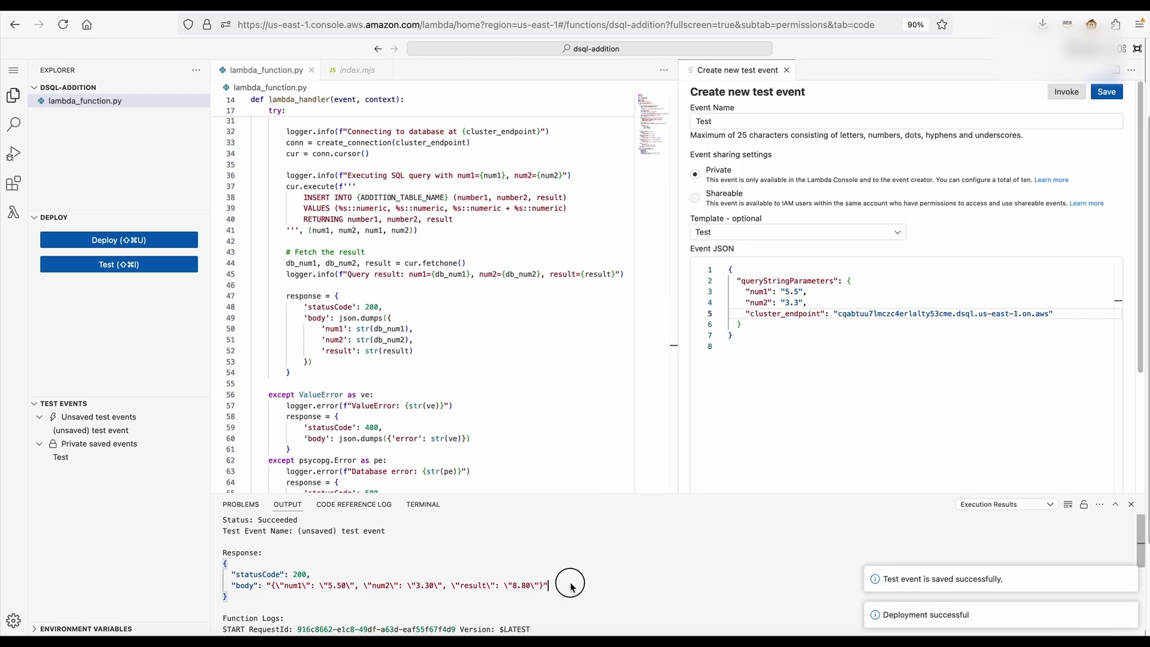
{"action": "left_click_drag", "start_coordinate": [570, 586], "coordinate": [279, 585]}
{"action": "left_click", "coordinate": [544, 588]}
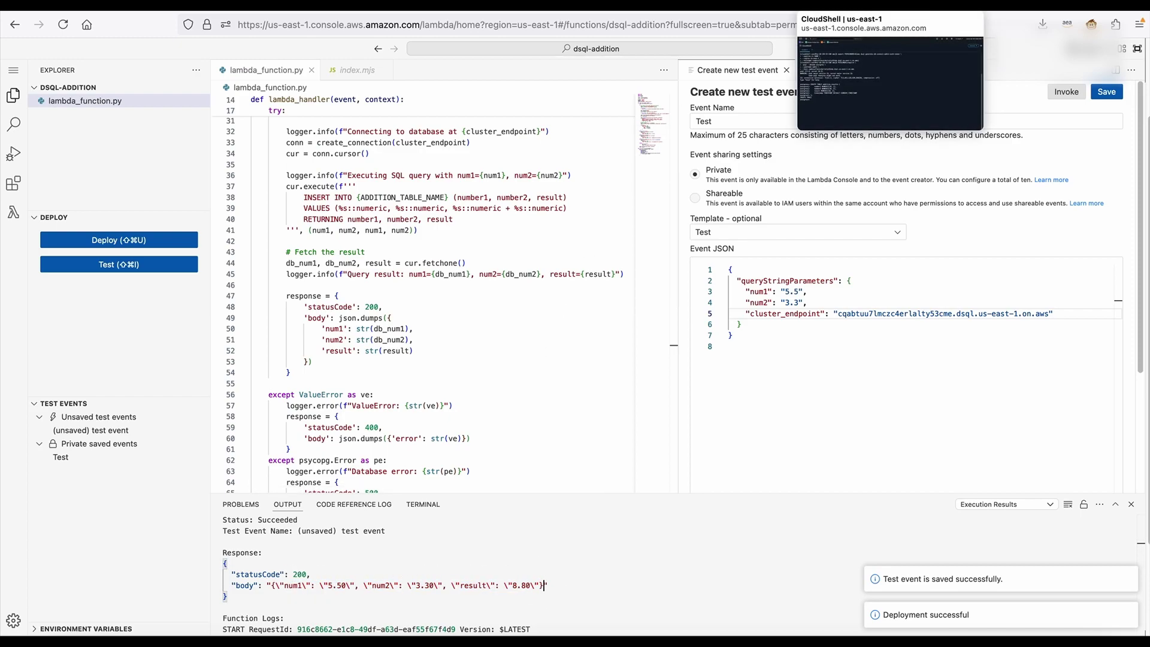
Run select * from addition_results; in psql, showing the row 5.50, 3.30, 8.80
{"action": "left_click", "coordinate": [863, 4]}
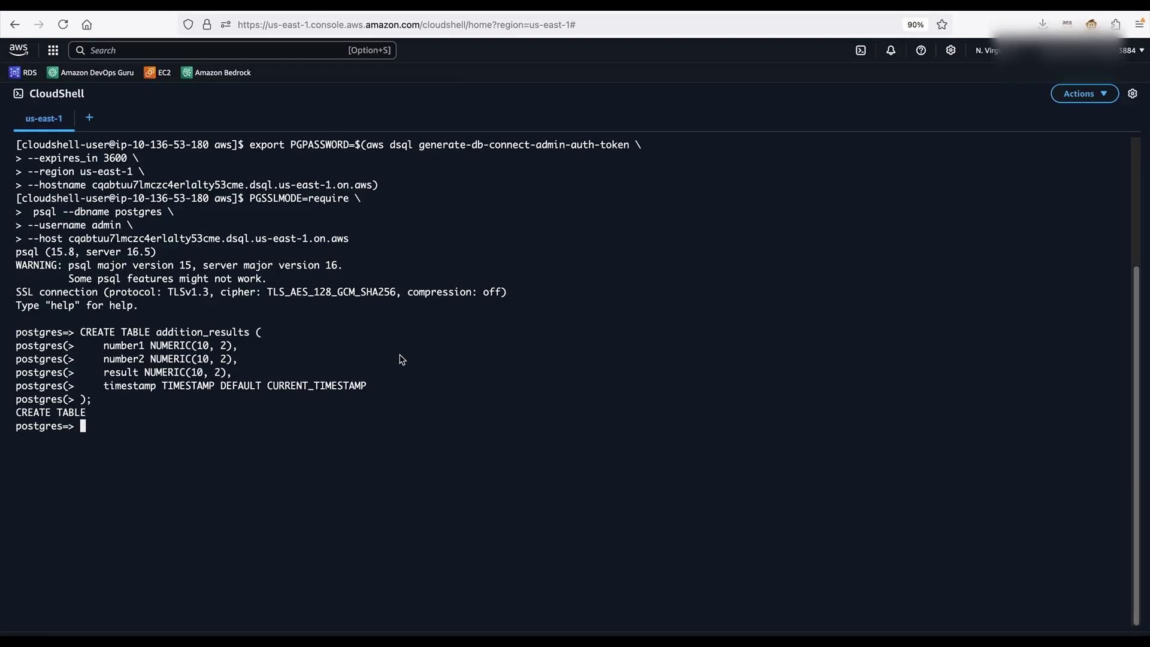
{"action": "type", "text": "select * from add"}
{"action": "key", "text": "Tab"}
{"action": "type", "text": ";"}
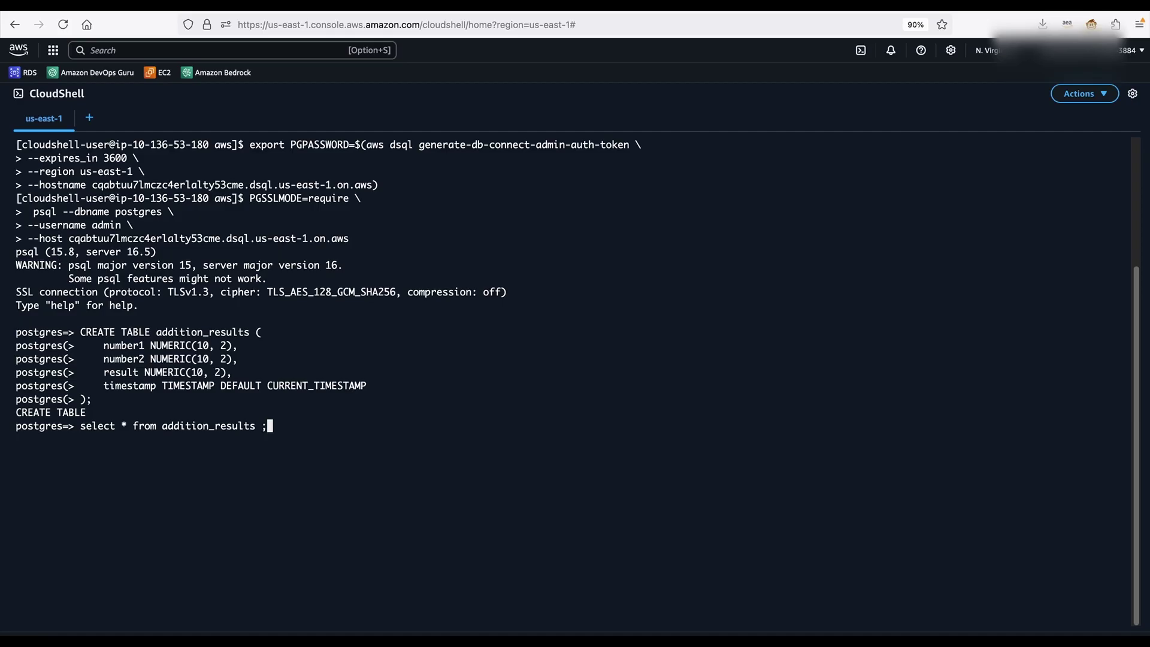
{"action": "key", "text": "Return"}
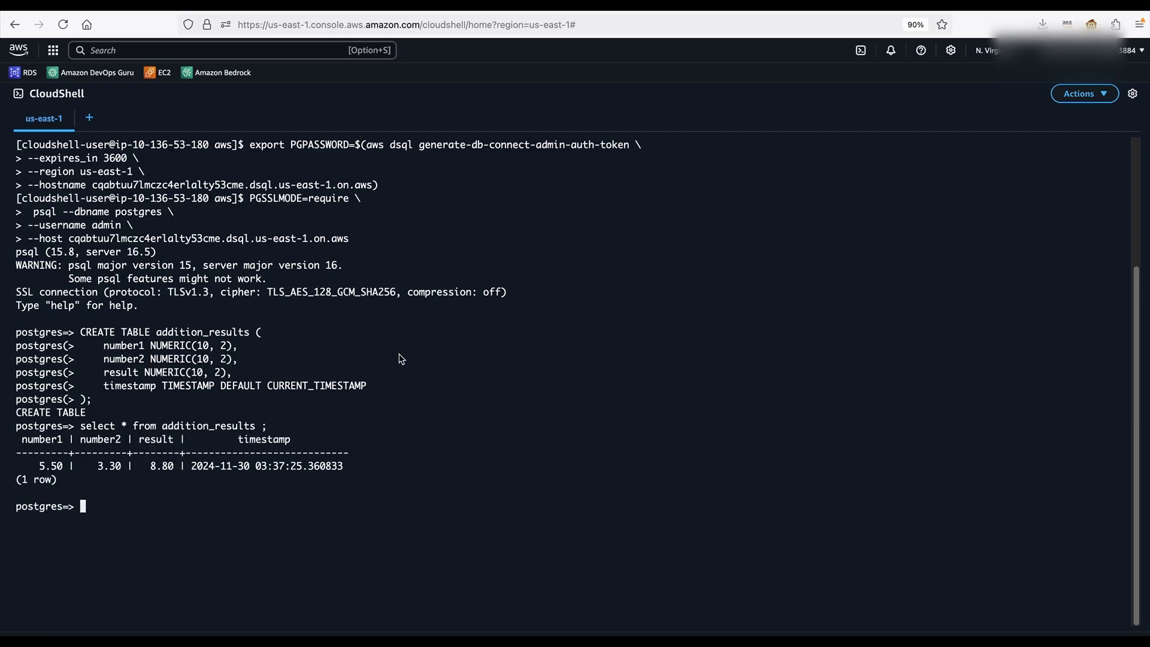
{"action": "left_click_drag", "start_coordinate": [261, 465], "coordinate": [341, 458]}
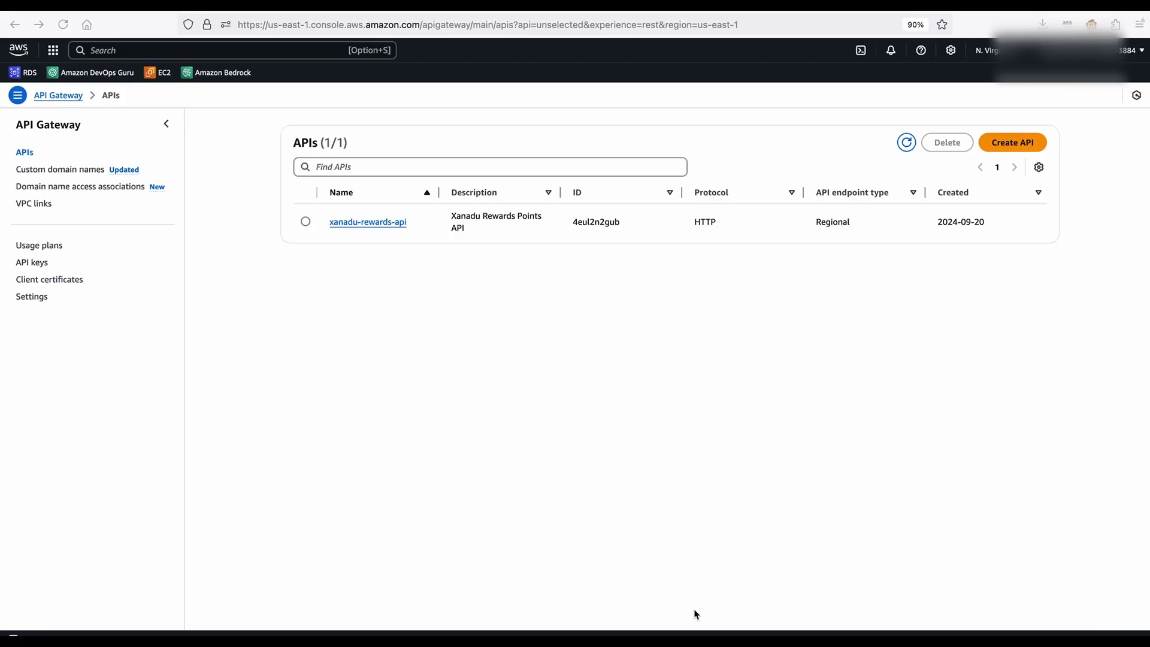
Build a new REST API named Addition and begin adding a resource to it
{"action": "left_click", "coordinate": [1025, 145]}
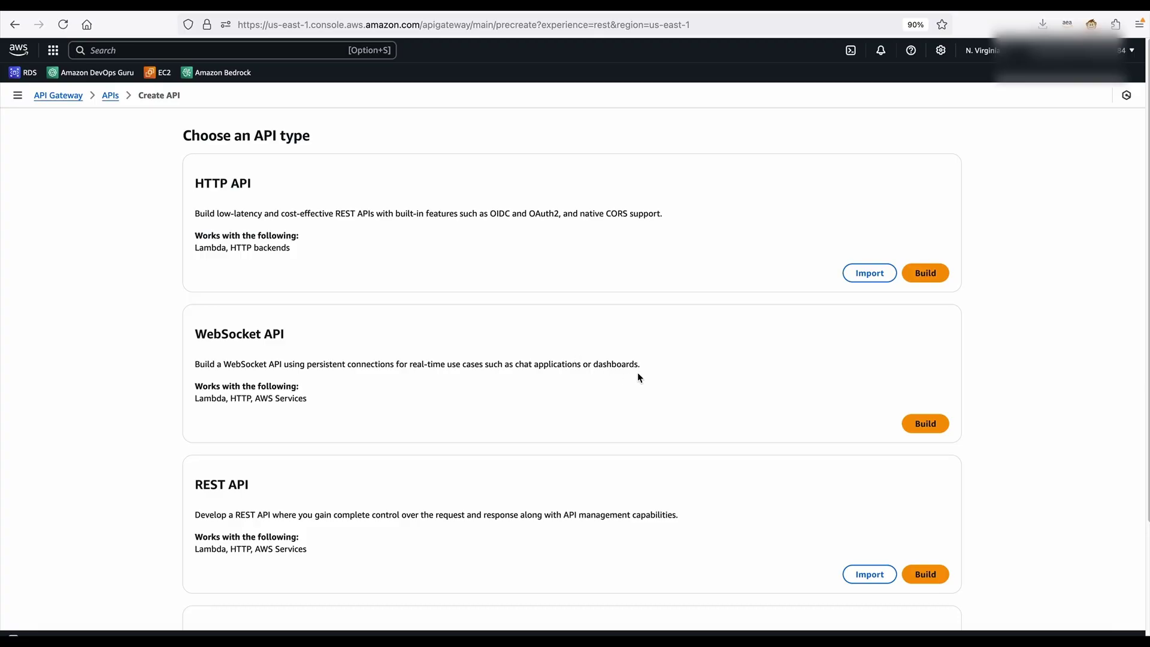
{"action": "left_click", "coordinate": [926, 576]}
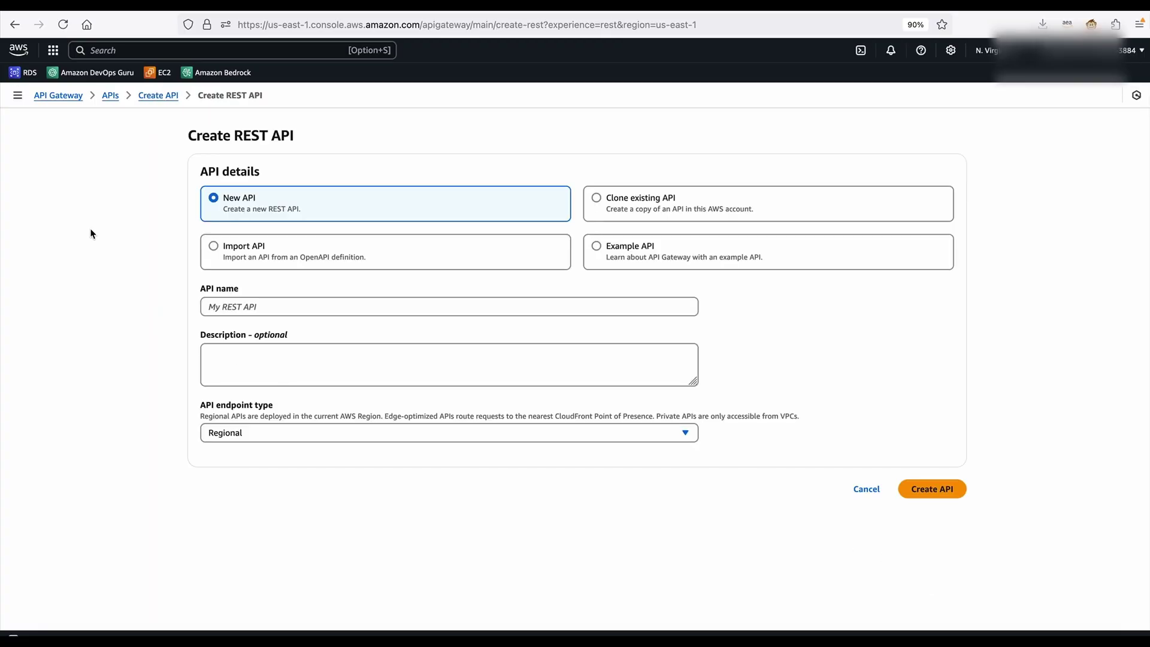
{"action": "left_click", "coordinate": [281, 305]}
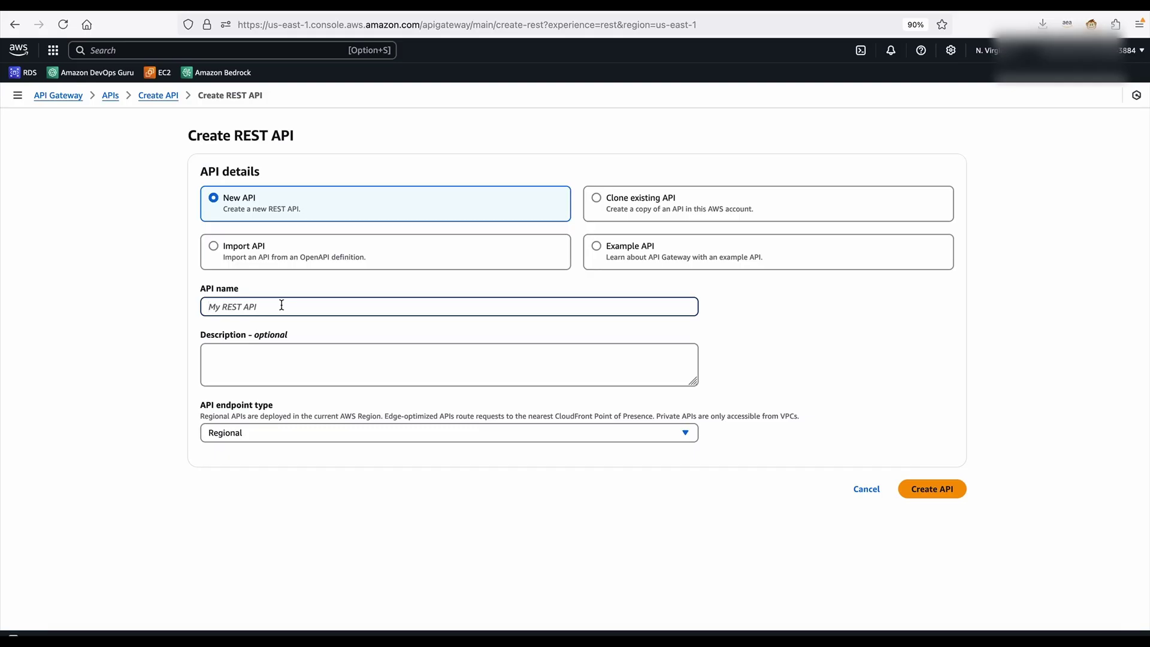
{"action": "type", "text": "Addition"}
{"action": "left_click", "coordinate": [919, 487]}
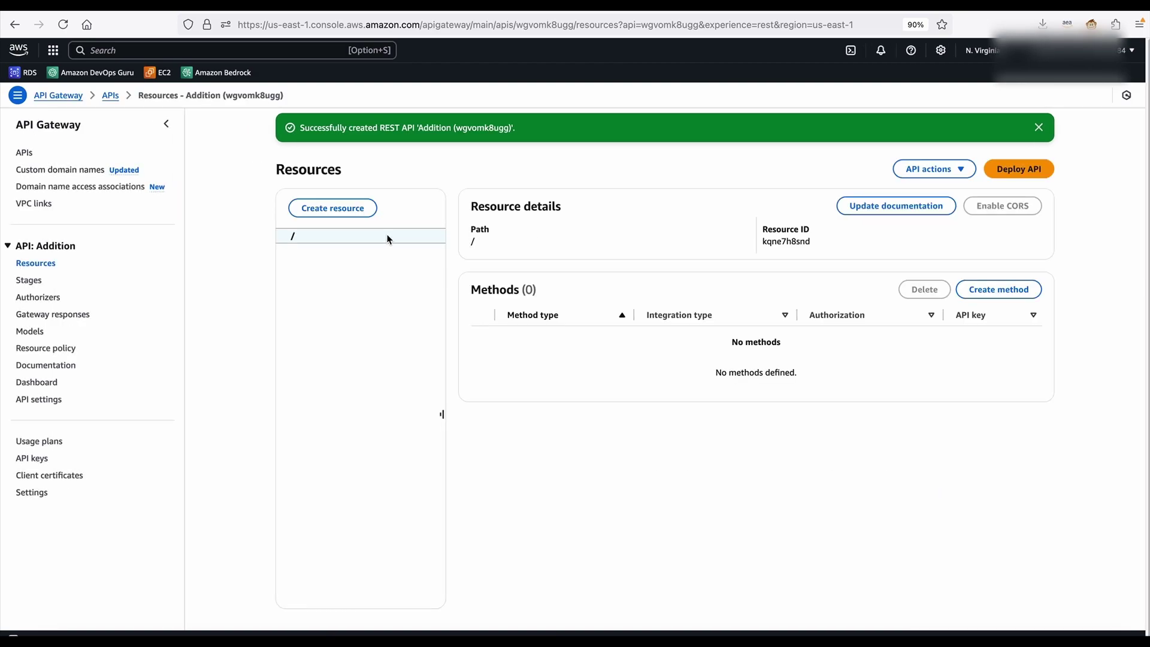
{"action": "left_click", "coordinate": [346, 211]}
Create the /addition resource in the Addition API
{"action": "left_click", "coordinate": [647, 282]}
{"action": "type", "text": "addition"}
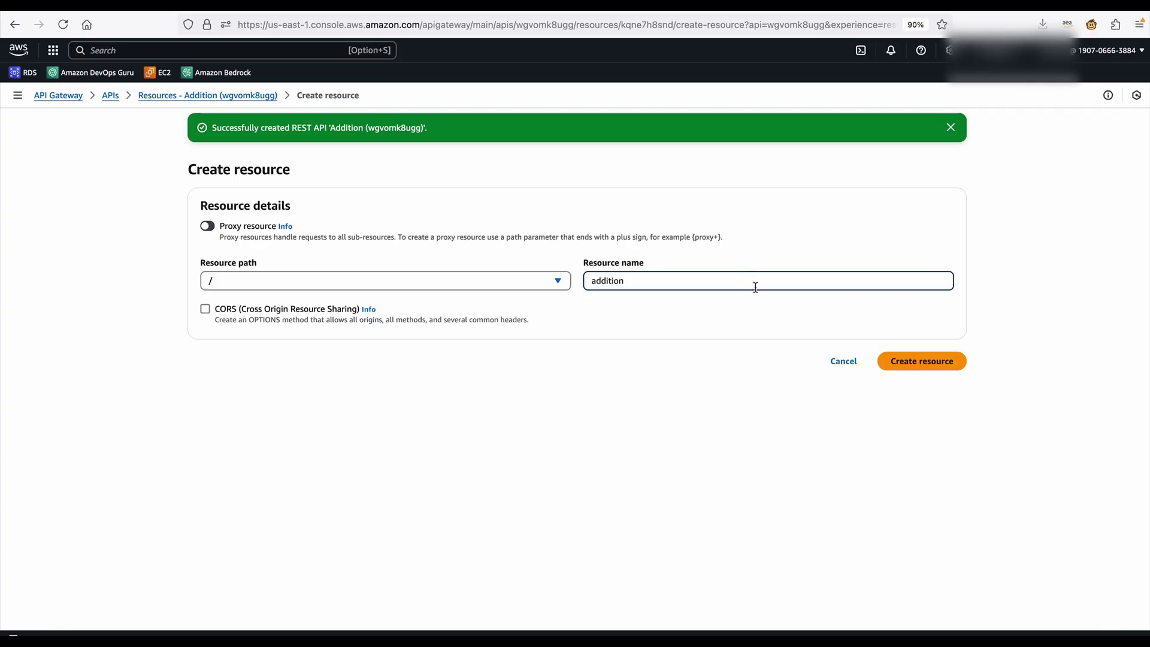
{"action": "left_click", "coordinate": [918, 359]}
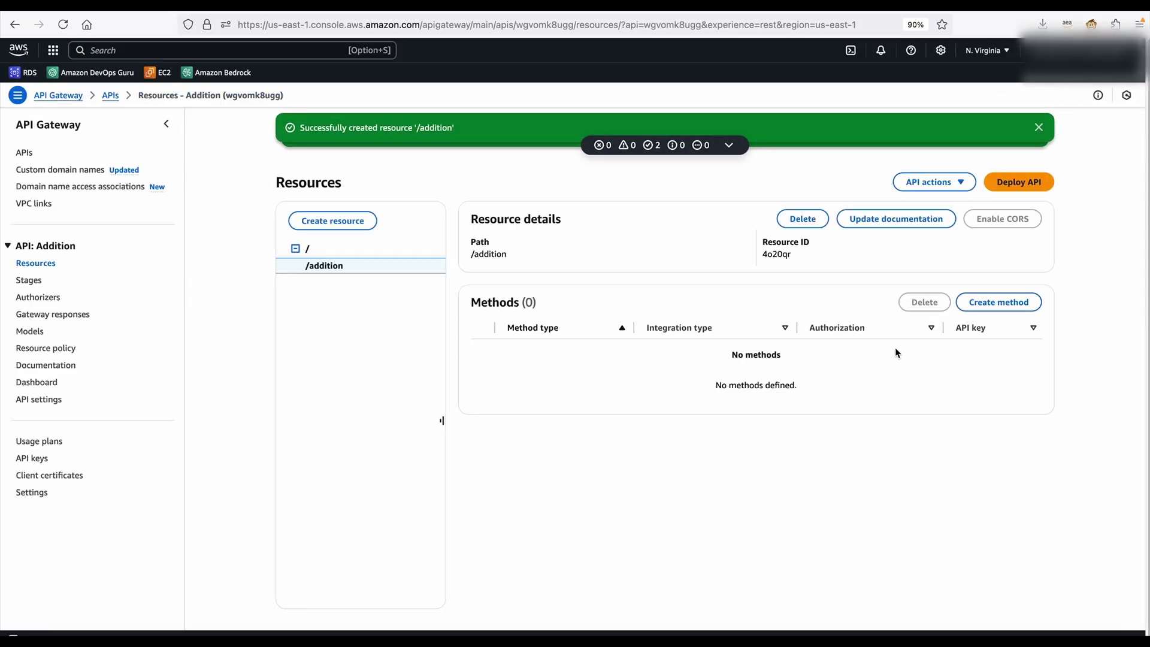
Add a GET method on /addition using Lambda proxy integration to the dsql-addition function
{"action": "left_click", "coordinate": [998, 303]}
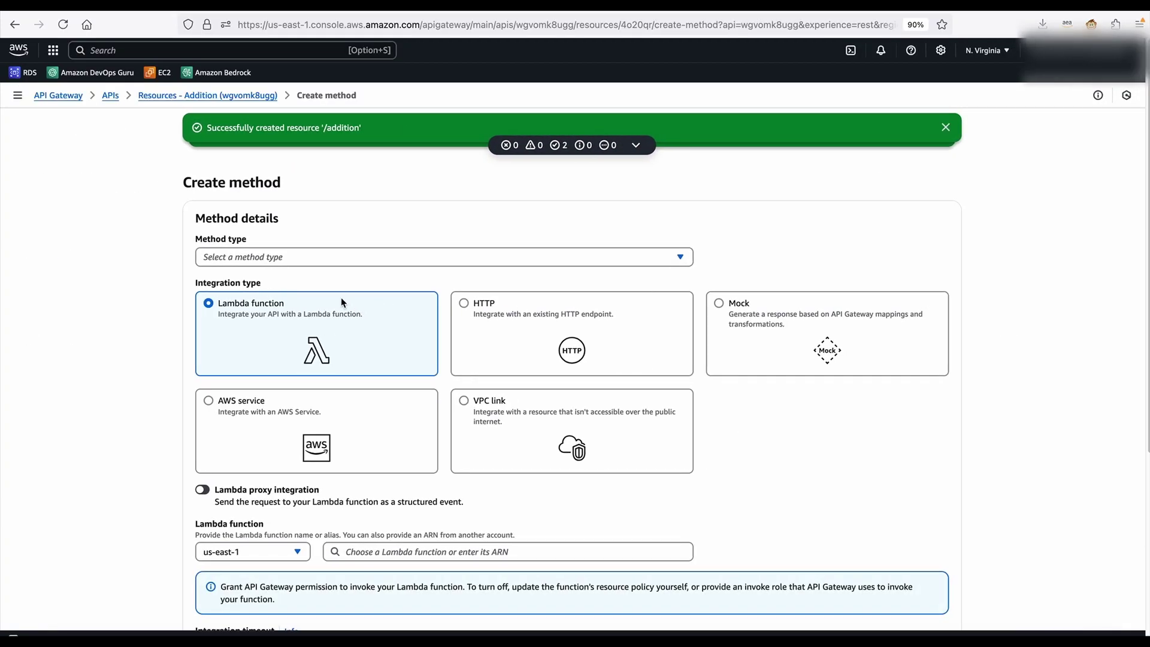
{"action": "left_click", "coordinate": [335, 257]}
{"action": "left_click", "coordinate": [215, 311]}
{"action": "left_click", "coordinate": [202, 489]}
{"action": "left_click", "coordinate": [393, 553]}
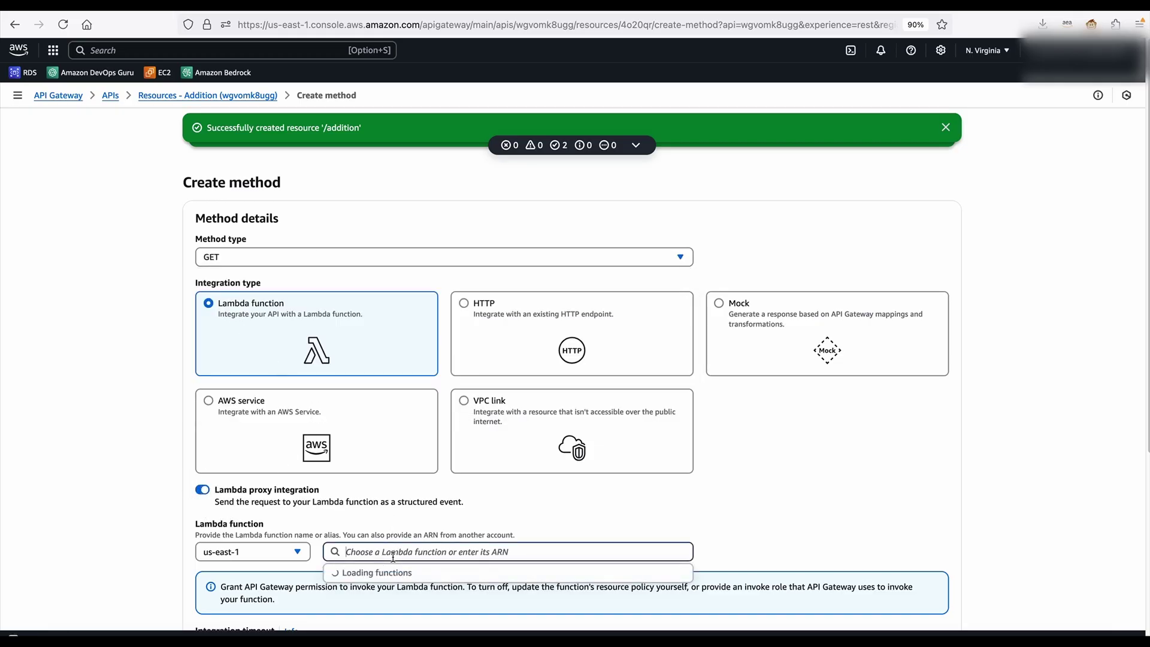
{"action": "scroll", "coordinate": [456, 491], "scroll_direction": "down", "scroll_amount": 2}
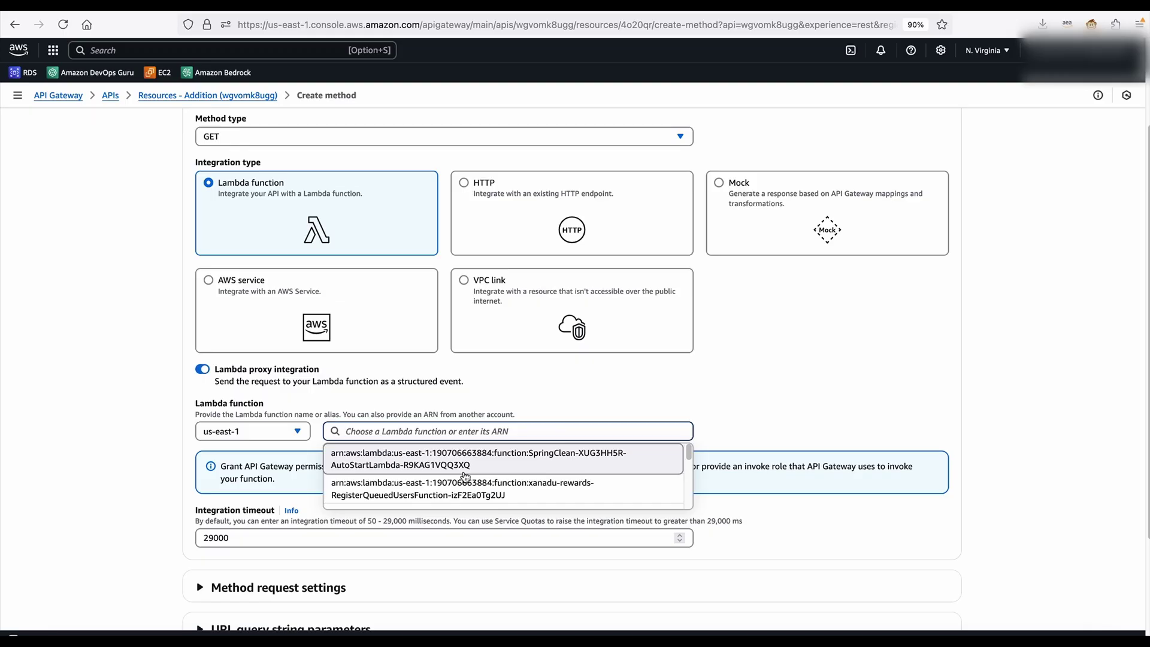
{"action": "scroll", "coordinate": [449, 446], "scroll_direction": "down", "scroll_amount": 2}
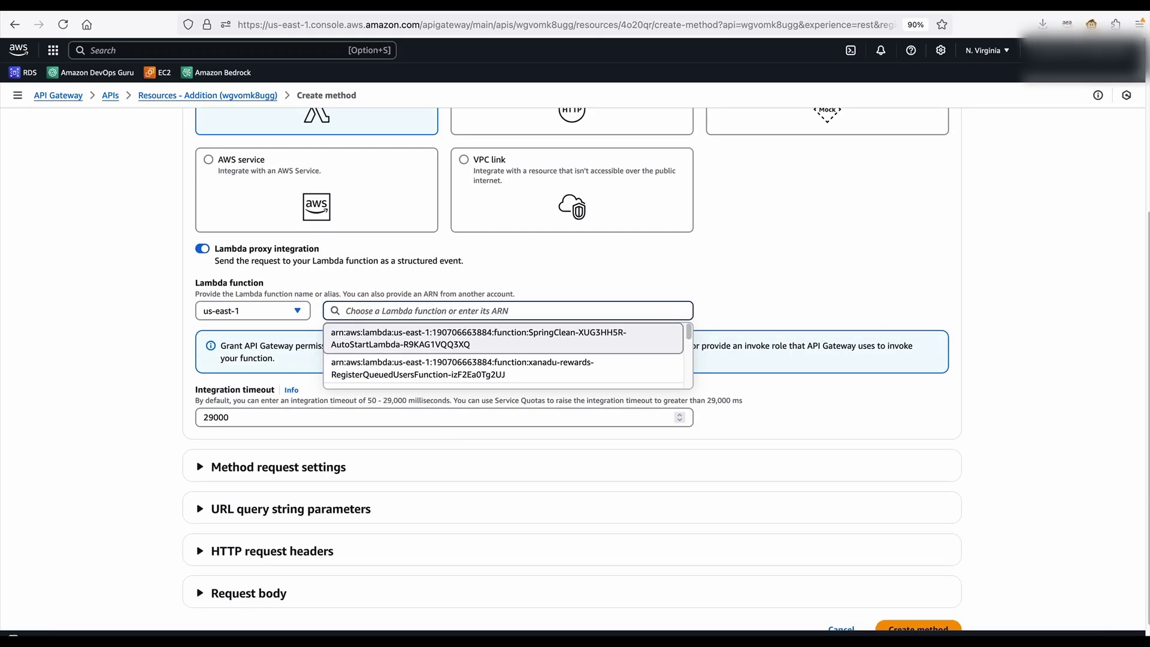
{"action": "type", "text": "dsql"}
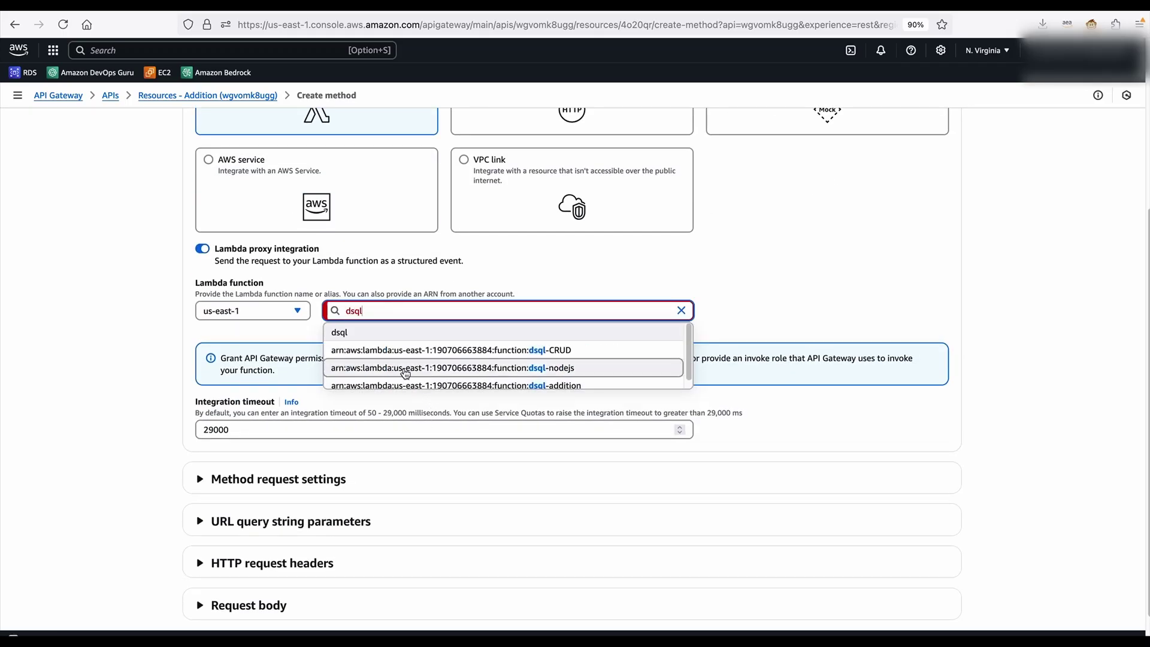
{"action": "left_click", "coordinate": [442, 385]}
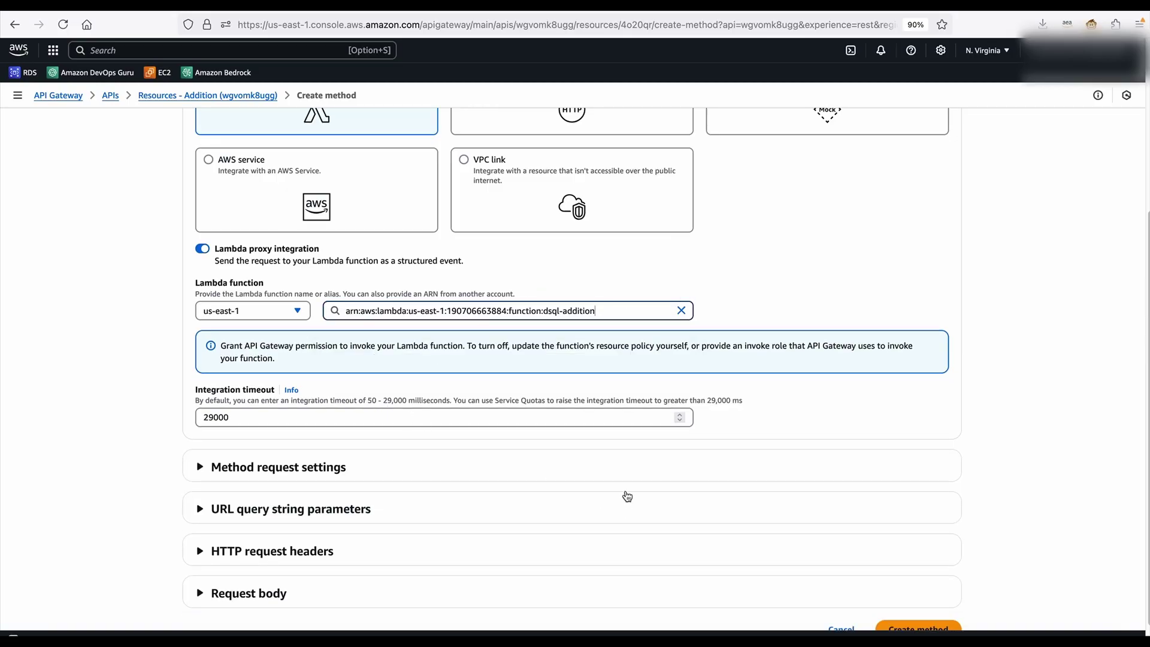
{"action": "scroll", "coordinate": [790, 533], "scroll_direction": "down", "scroll_amount": 1}
{"action": "left_click", "coordinate": [942, 601]}
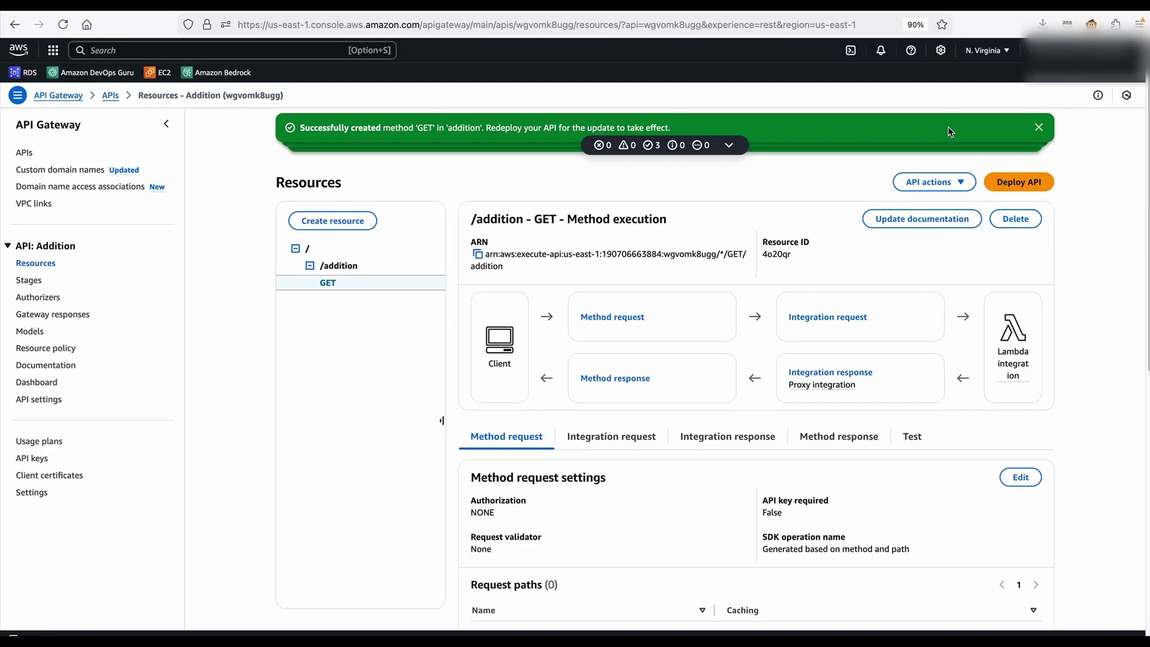
{"action": "left_click", "coordinate": [1041, 127]}
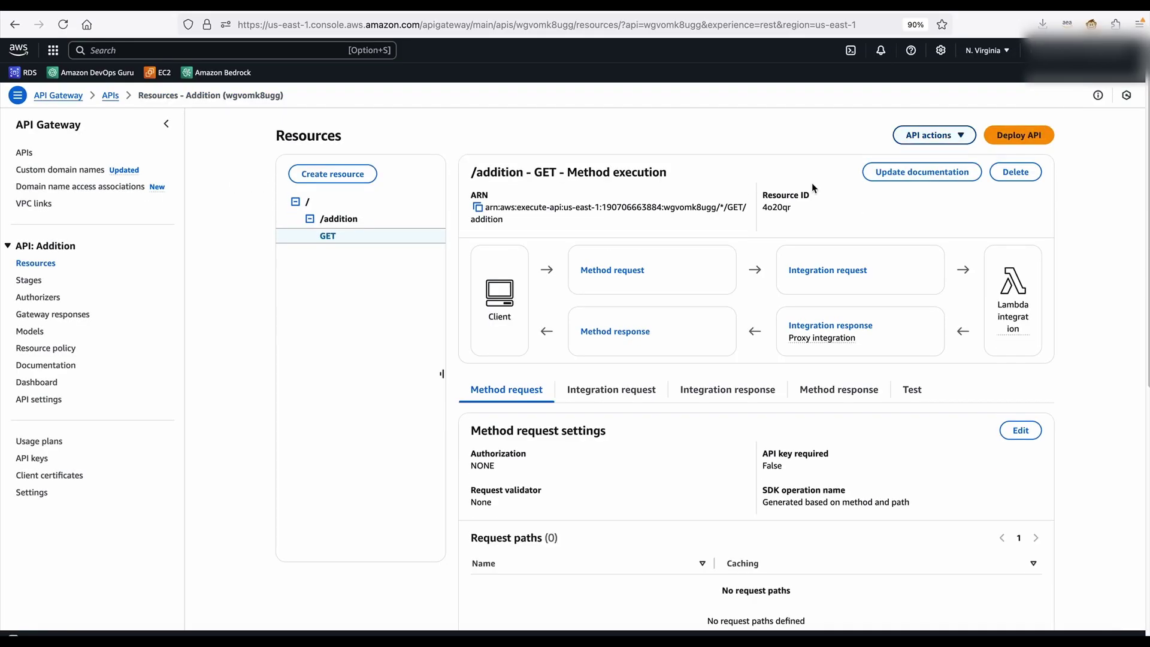
Add required URL query string parameters num1 and num2 to the GET method request
{"action": "left_click", "coordinate": [1018, 425]}
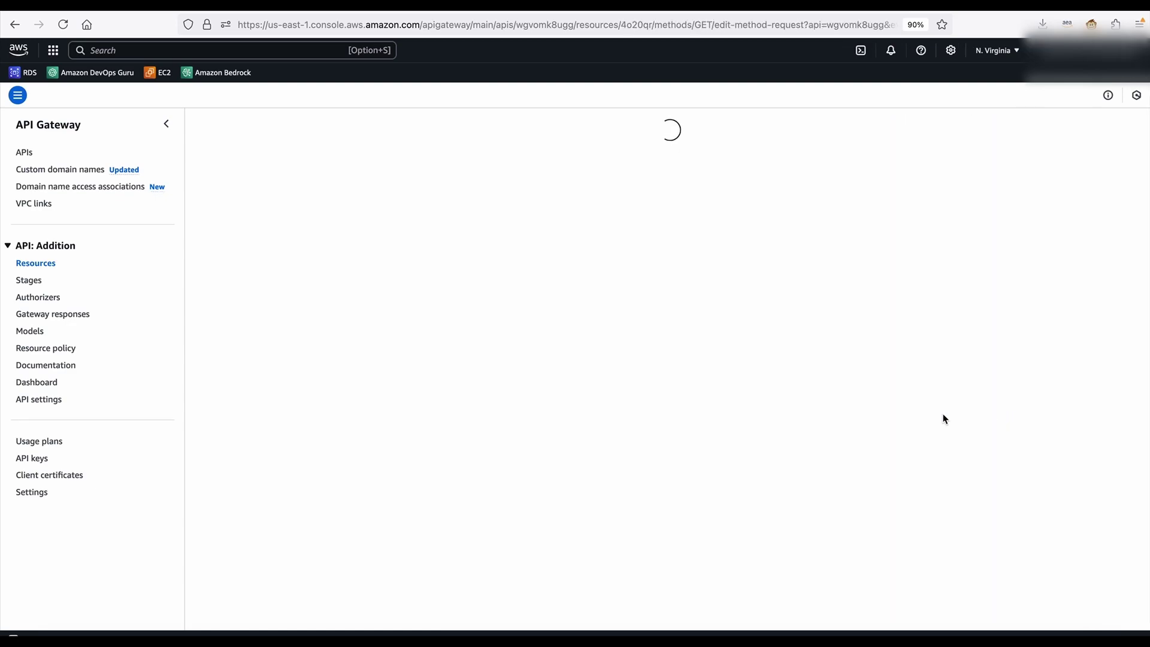
{"action": "left_click", "coordinate": [214, 387]}
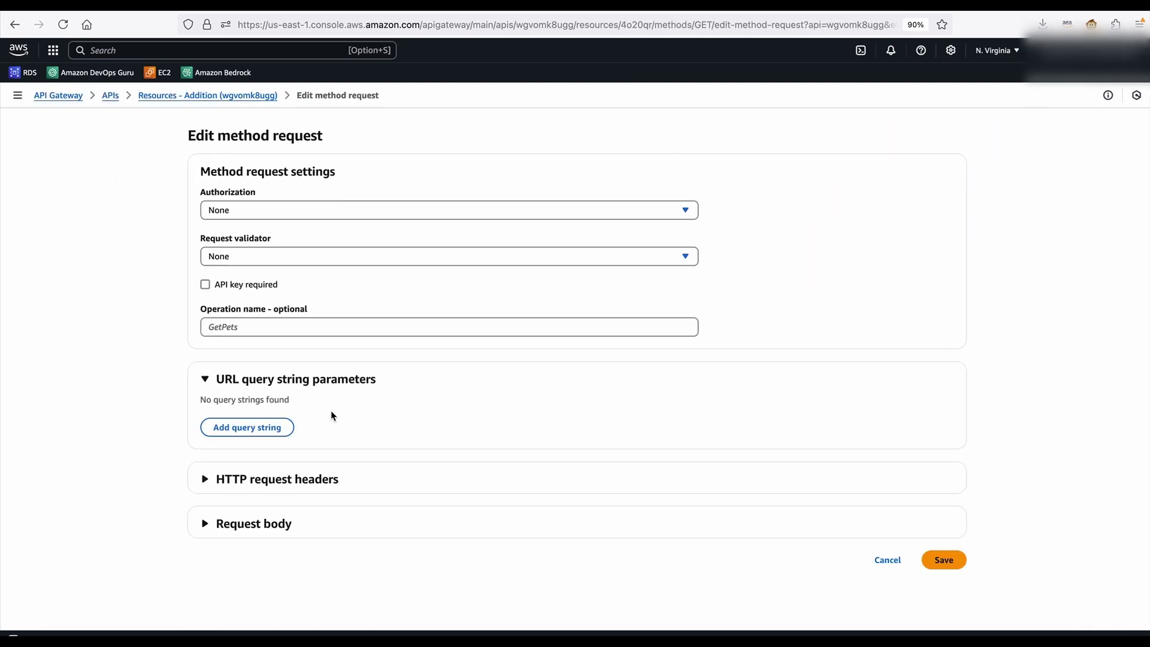
{"action": "left_click", "coordinate": [246, 426]}
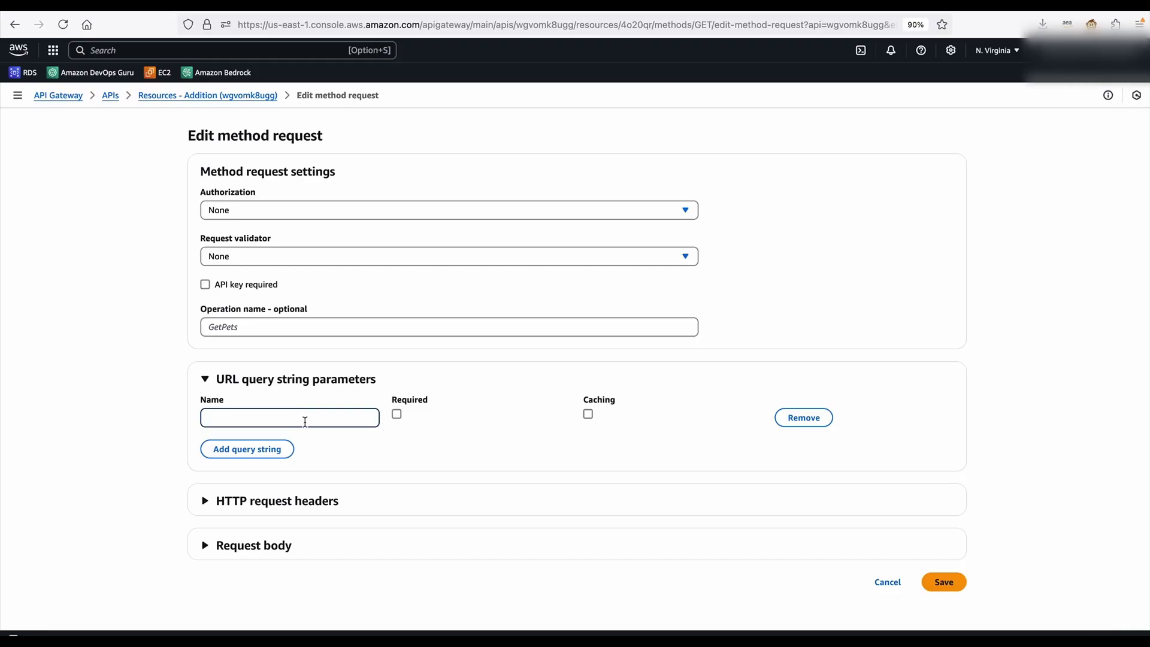
{"action": "type", "text": "num1"}
{"action": "left_click", "coordinate": [396, 414]}
{"action": "left_click", "coordinate": [257, 454]}
{"action": "type", "text": "num2"}
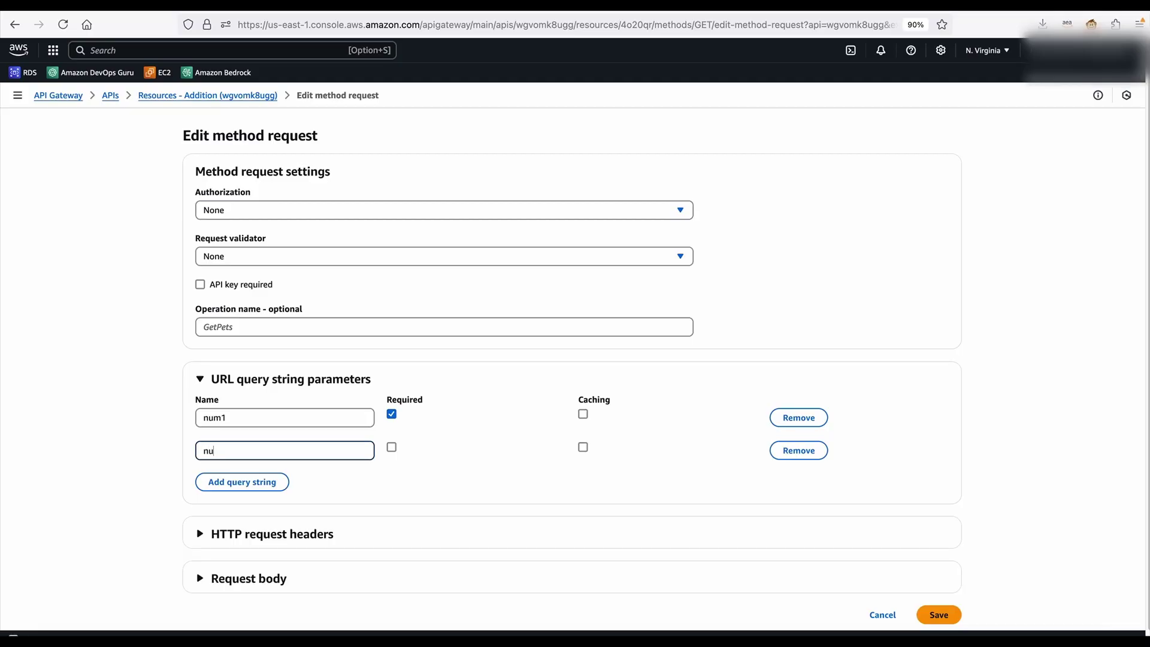
{"action": "left_click", "coordinate": [391, 448]}
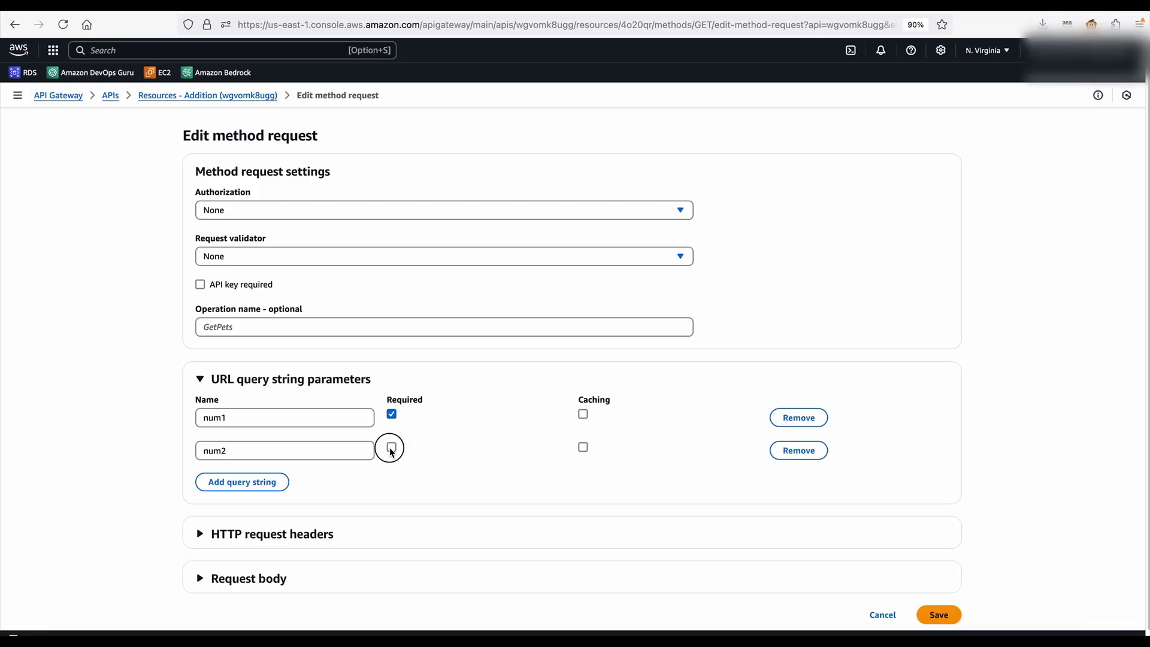
Add cluster_endpoint as a third required query string parameter and save
{"action": "left_click", "coordinate": [264, 480]}
{"action": "type", "text": "c"}
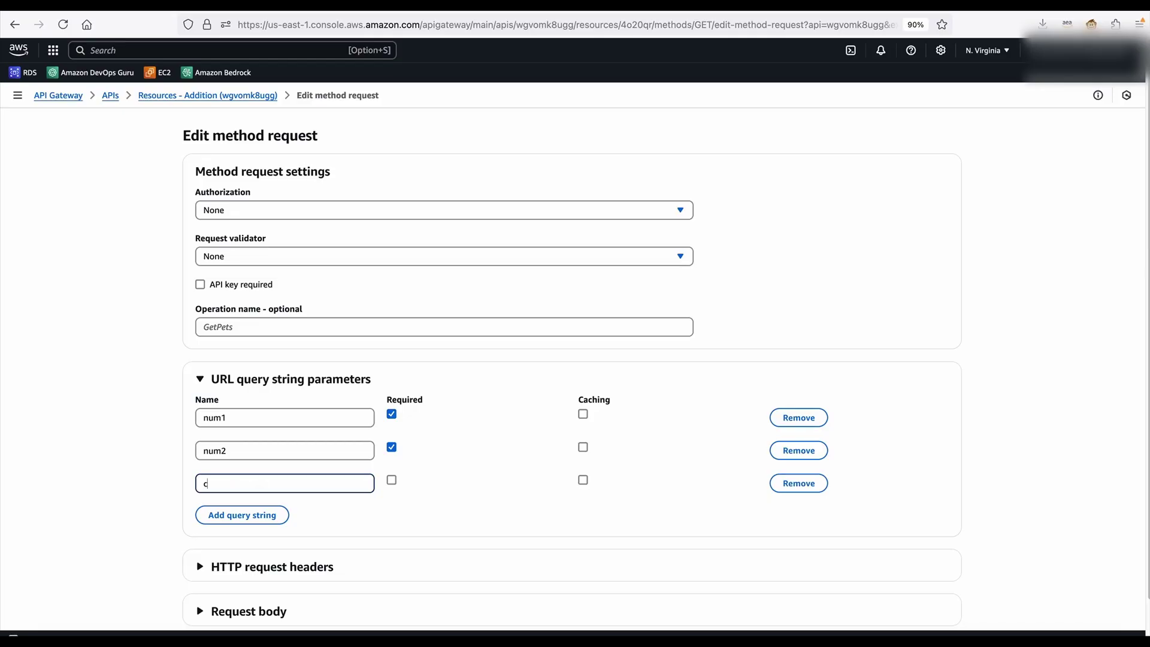
{"action": "type", "text": "luster_endpoint"}
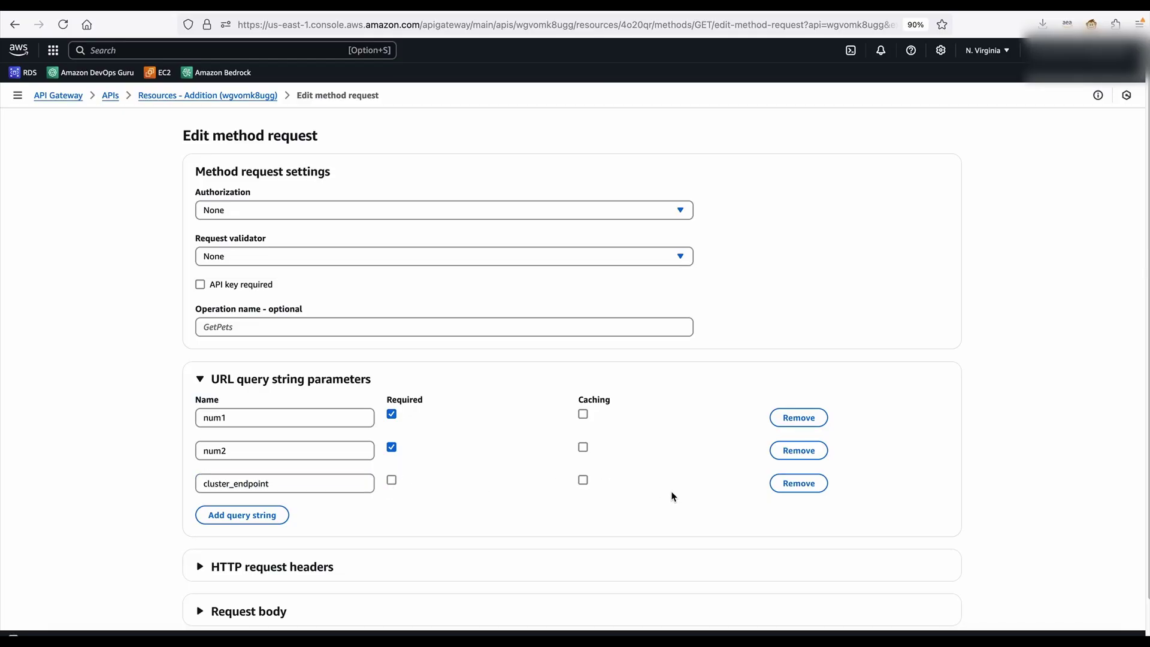
{"action": "left_click", "coordinate": [391, 480]}
{"action": "scroll", "coordinate": [1038, 456], "scroll_direction": "down", "scroll_amount": 1}
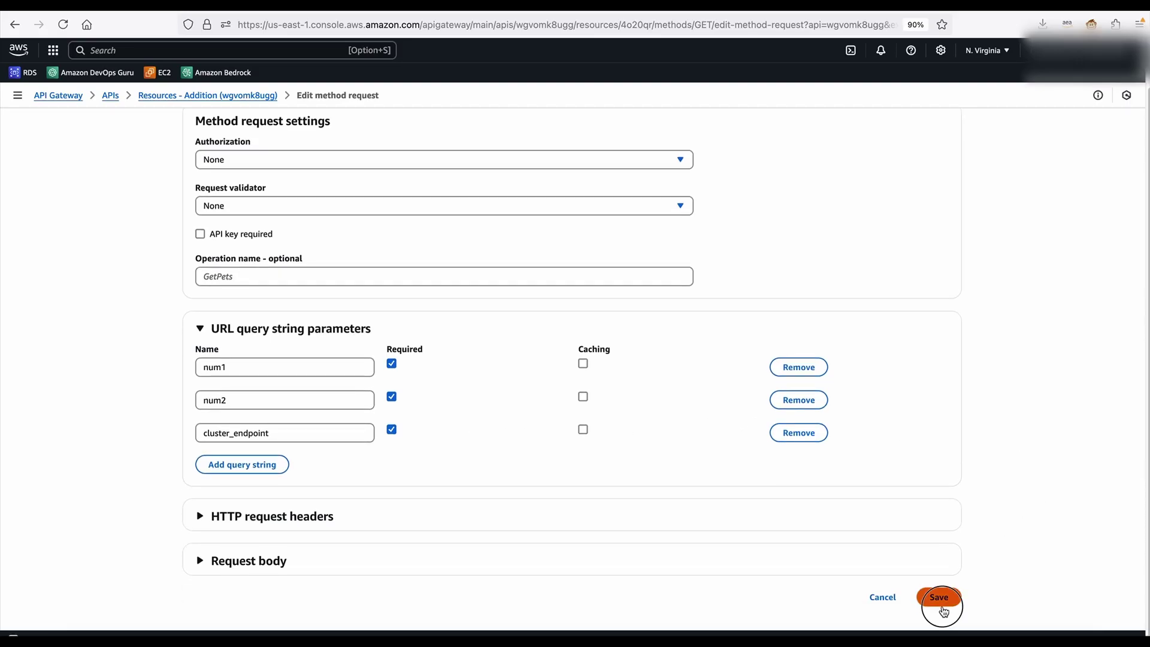
{"action": "left_click", "coordinate": [938, 597]}
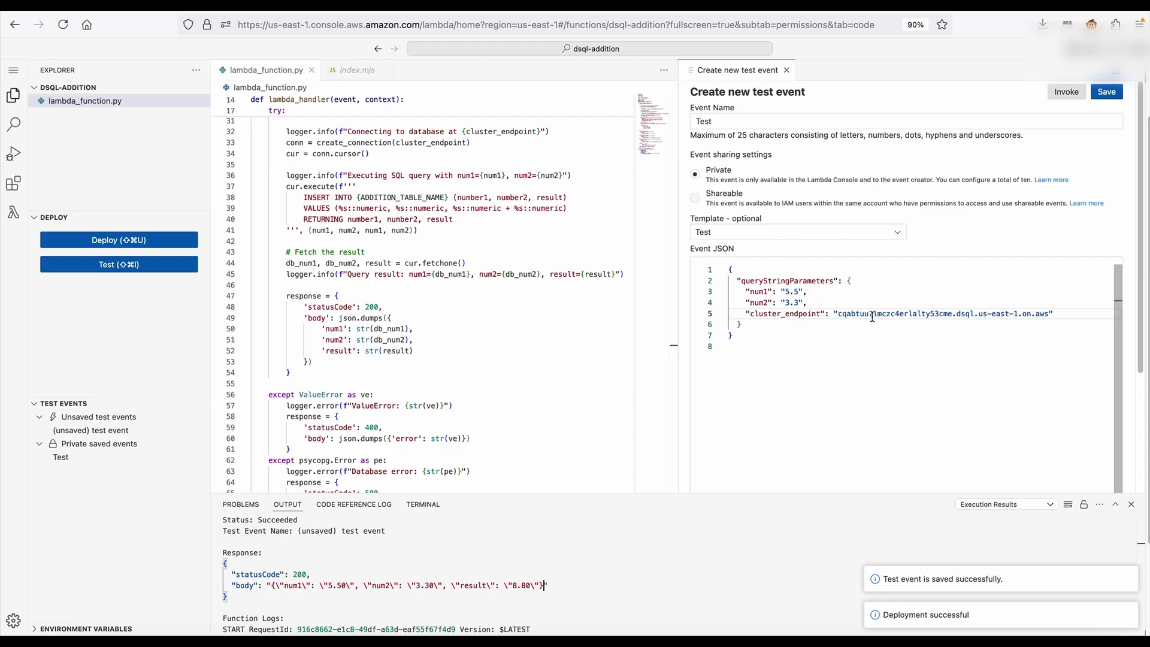
Review the GET method page to confirm all three parameters are required
{"action": "left_click_drag", "start_coordinate": [732, 336], "coordinate": [714, 265]}
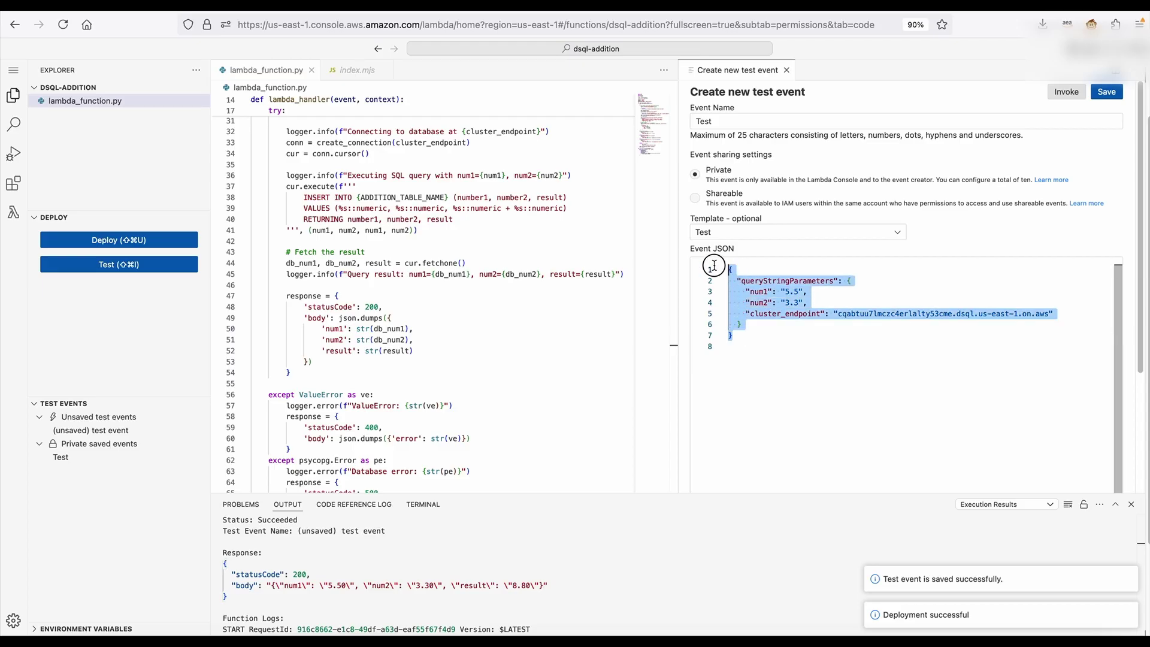
{"action": "left_click", "coordinate": [785, 302]}
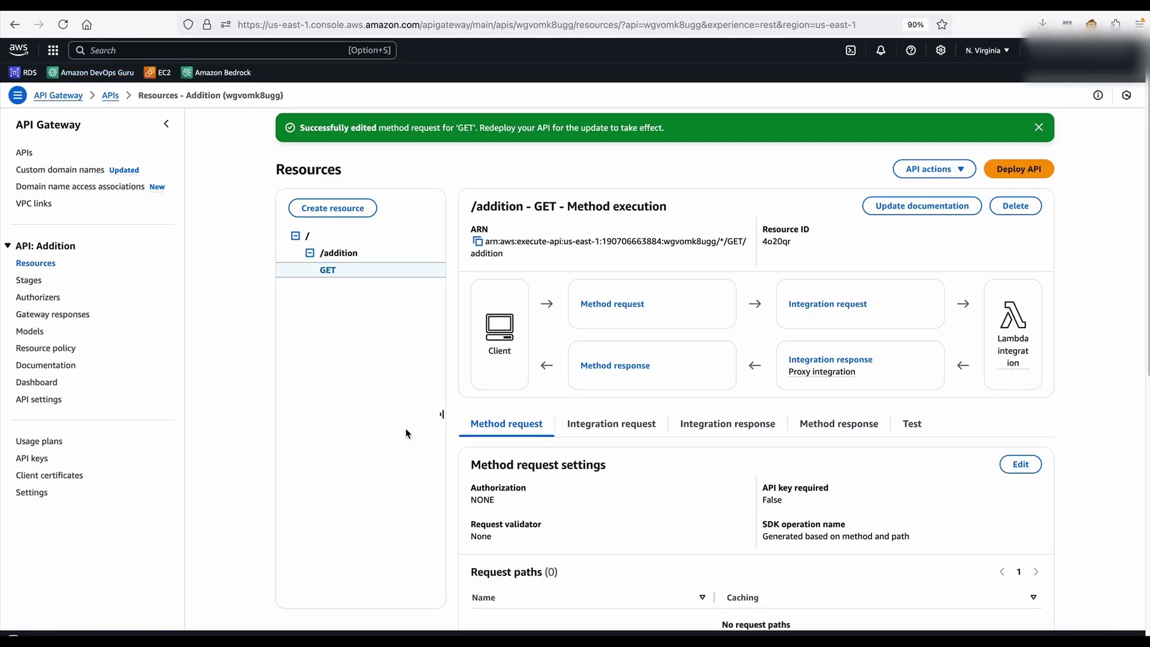
{"action": "scroll", "coordinate": [659, 450], "scroll_direction": "down", "scroll_amount": 2}
{"action": "scroll", "coordinate": [662, 458], "scroll_direction": "down", "scroll_amount": 5}
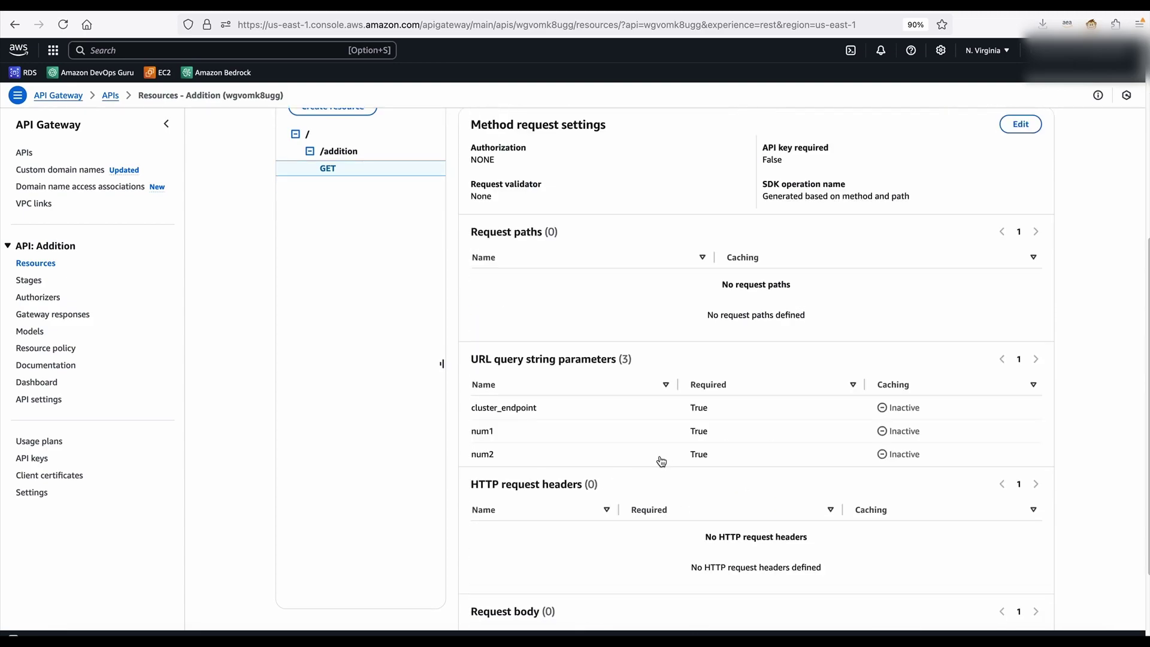
{"action": "scroll", "coordinate": [661, 452], "scroll_direction": "up", "scroll_amount": 7}
{"action": "scroll", "coordinate": [665, 455], "scroll_direction": "down", "scroll_amount": 5}
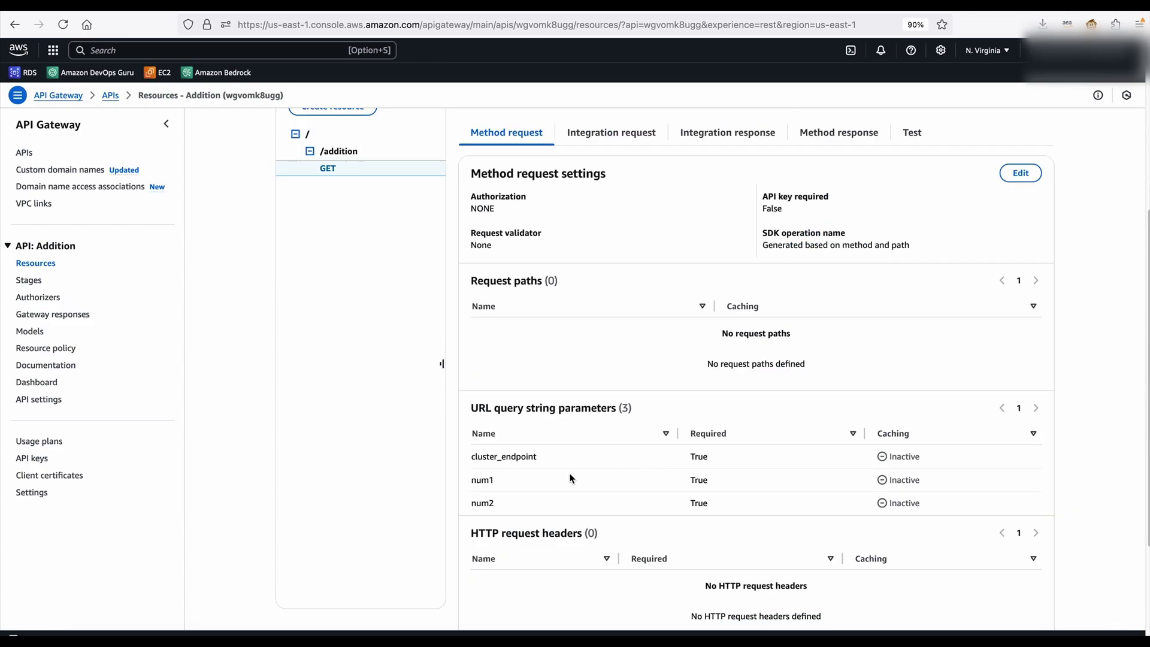
{"action": "scroll", "coordinate": [569, 474], "scroll_direction": "up", "scroll_amount": 5}
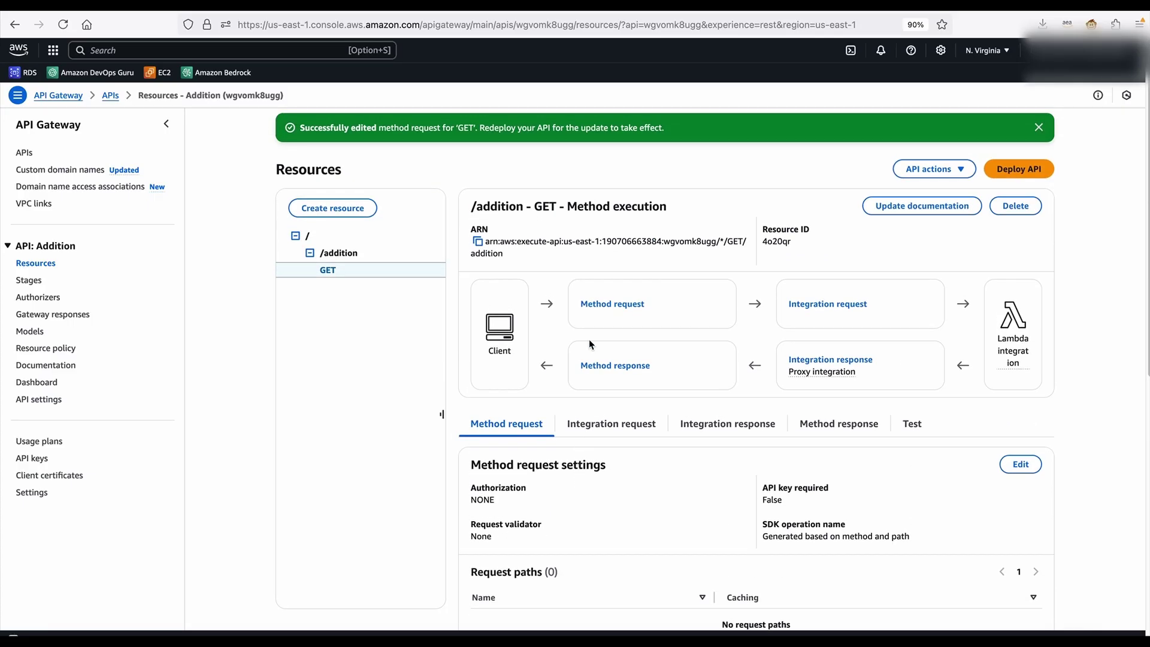
Deploy the Addition API to a new stage named Test
{"action": "left_click", "coordinate": [1018, 169]}
{"action": "left_click", "coordinate": [539, 330]}
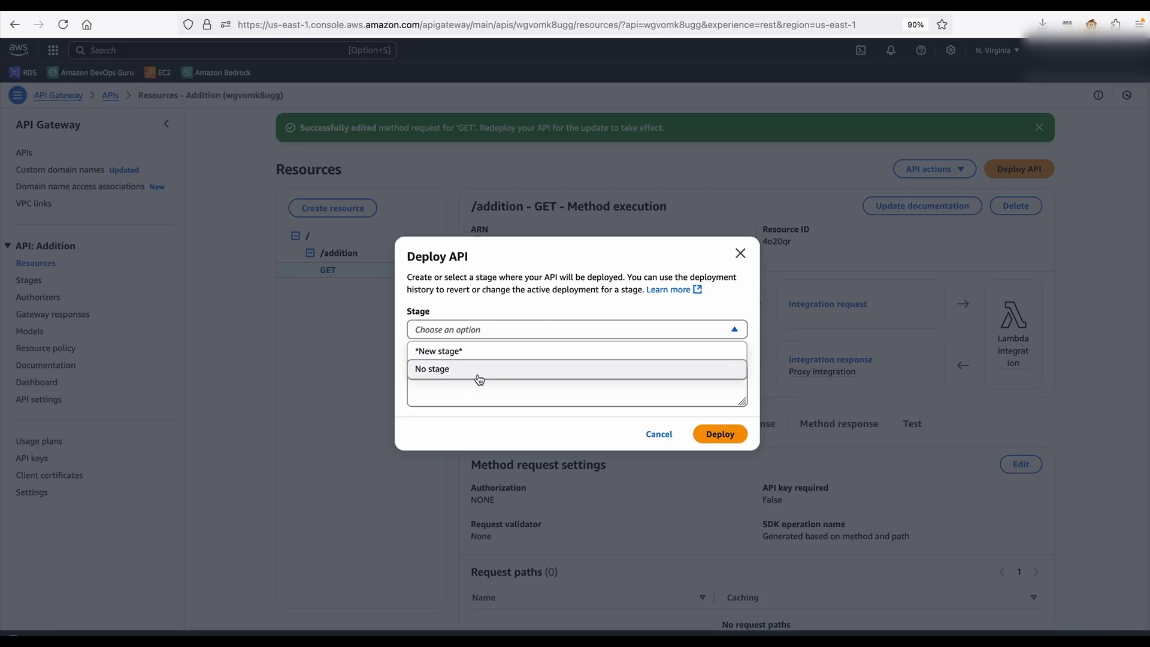
{"action": "left_click", "coordinate": [478, 352]}
{"action": "left_click", "coordinate": [481, 323]}
{"action": "type", "text": "Test"}
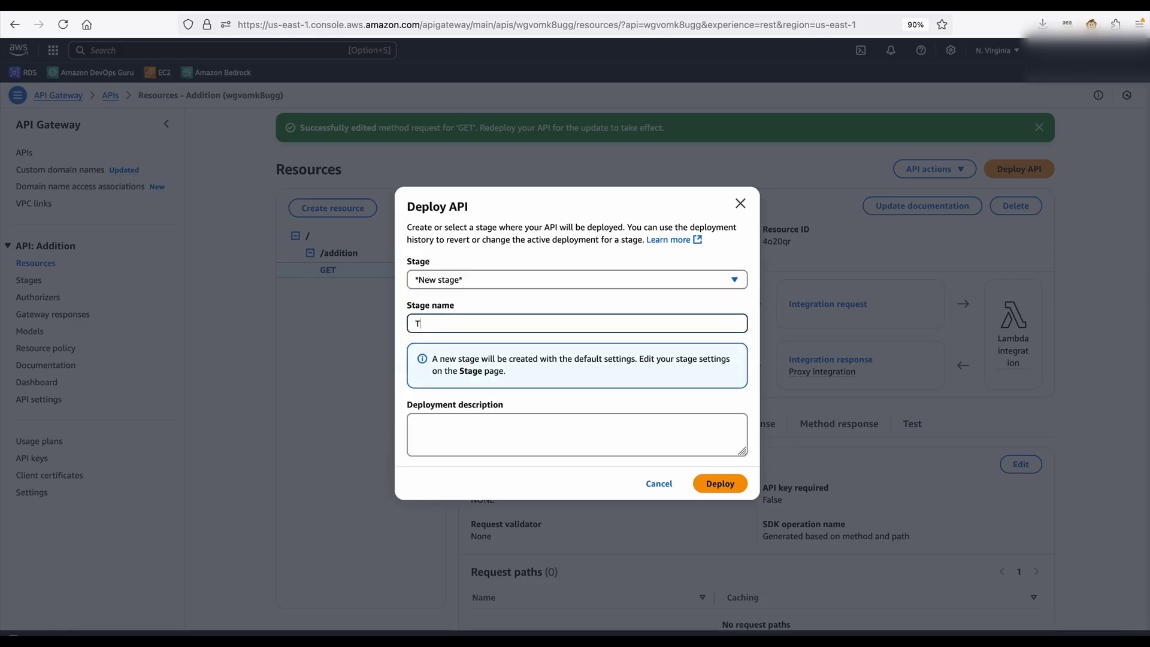
{"action": "left_click", "coordinate": [728, 484]}
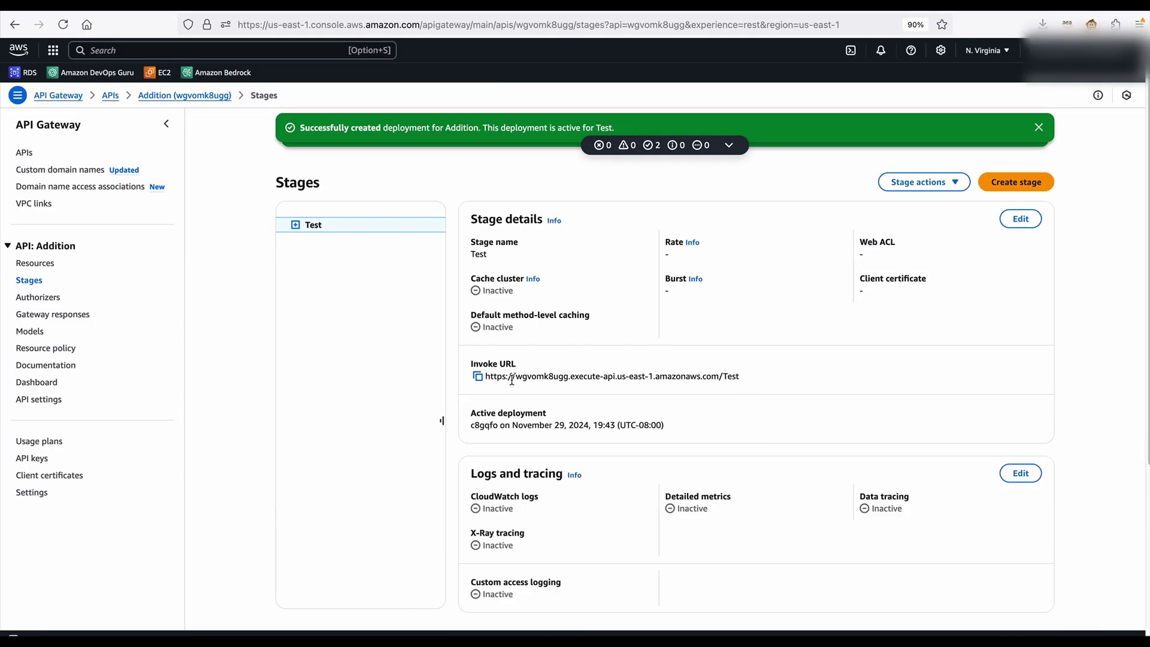
Copy the Test stage's invoke URL
{"action": "left_click_drag", "start_coordinate": [499, 363], "coordinate": [743, 376]}
{"action": "left_click", "coordinate": [729, 356]}
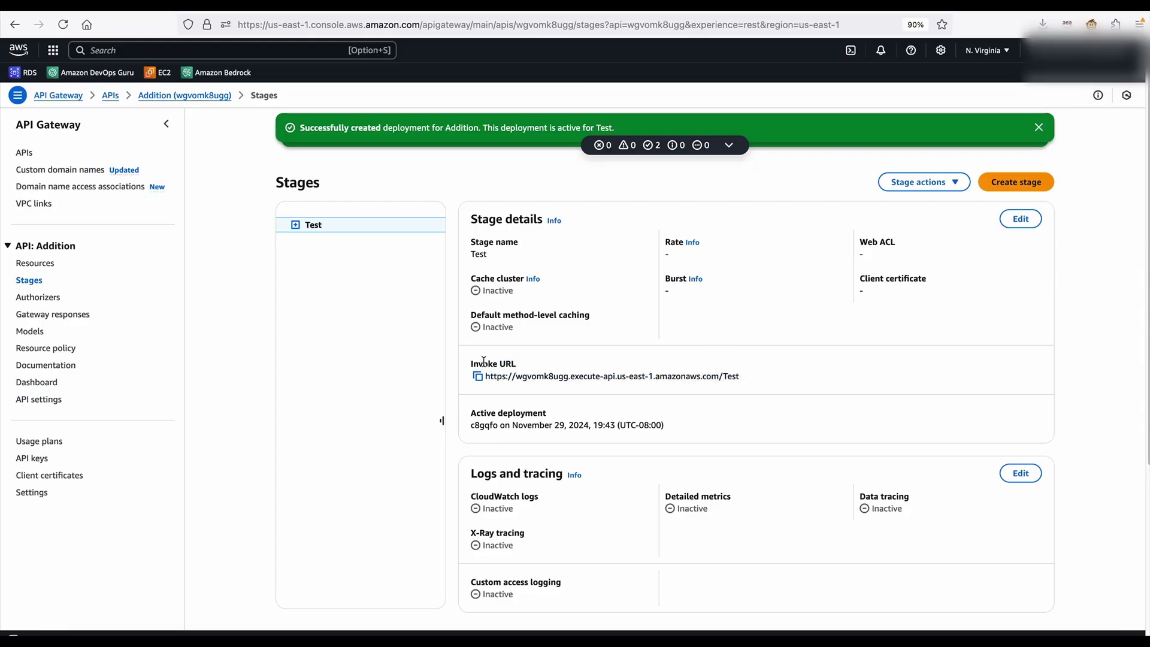
{"action": "left_click", "coordinate": [477, 376]}
In a new tab, enter the invoke URL followed by /addition?num1=3.45&4.76&cluster_endpoint=
{"action": "left_click", "coordinate": [1089, 9]}
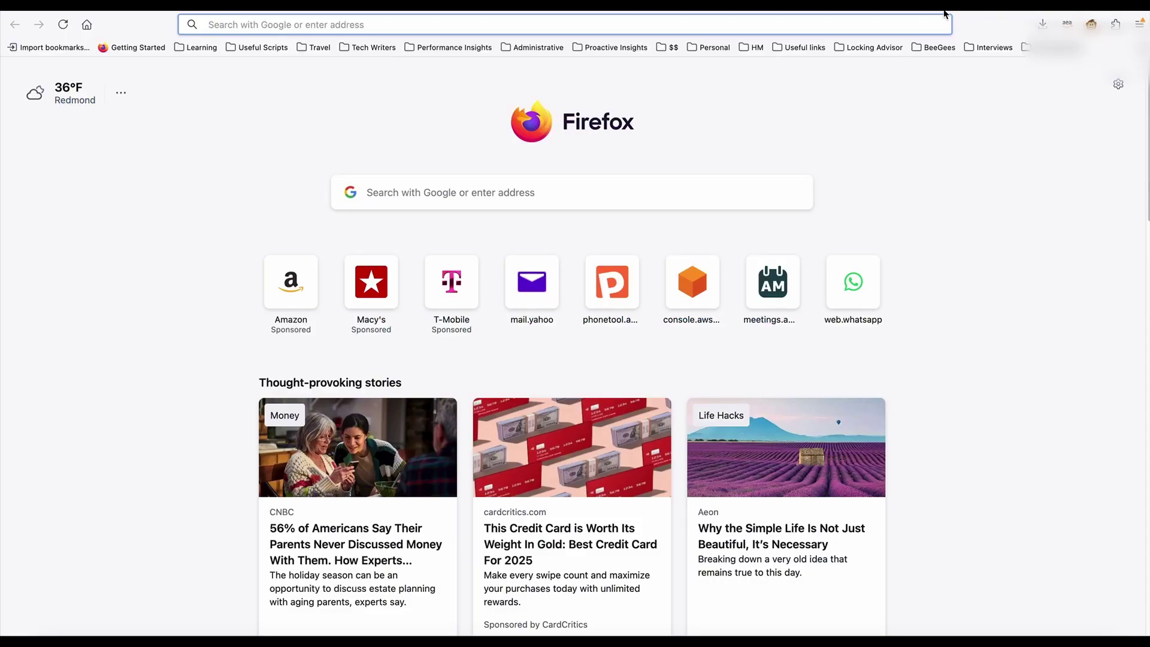
{"action": "left_click", "coordinate": [665, 21]}
{"action": "key", "text": "super+v"}
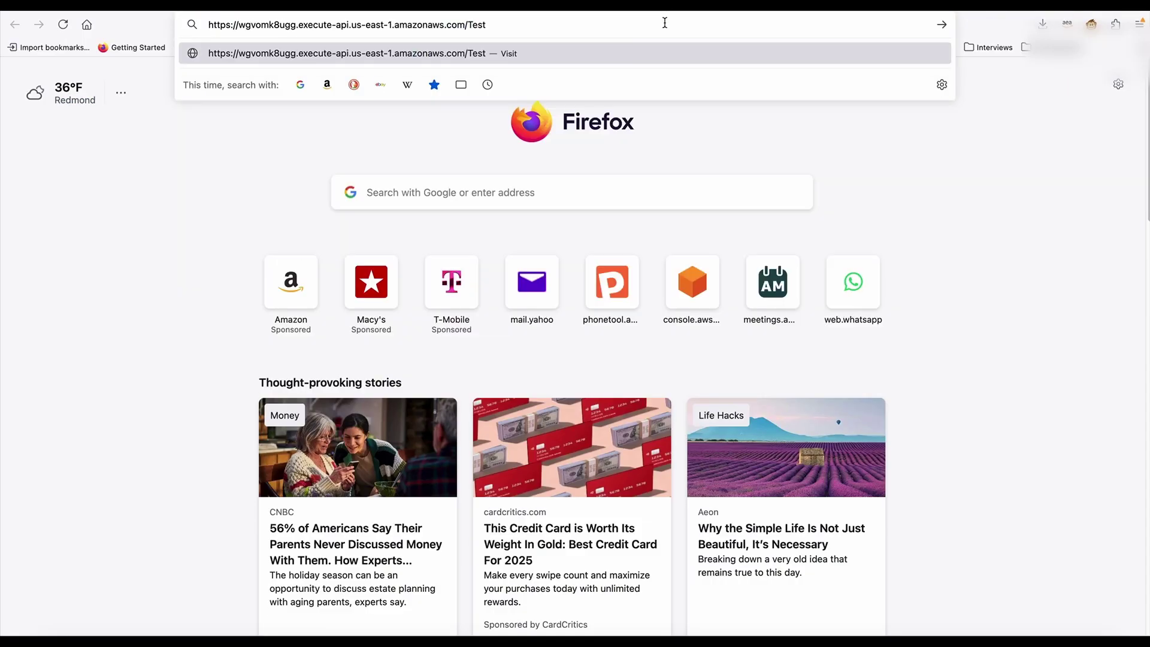
{"action": "type", "text": "/addition?"}
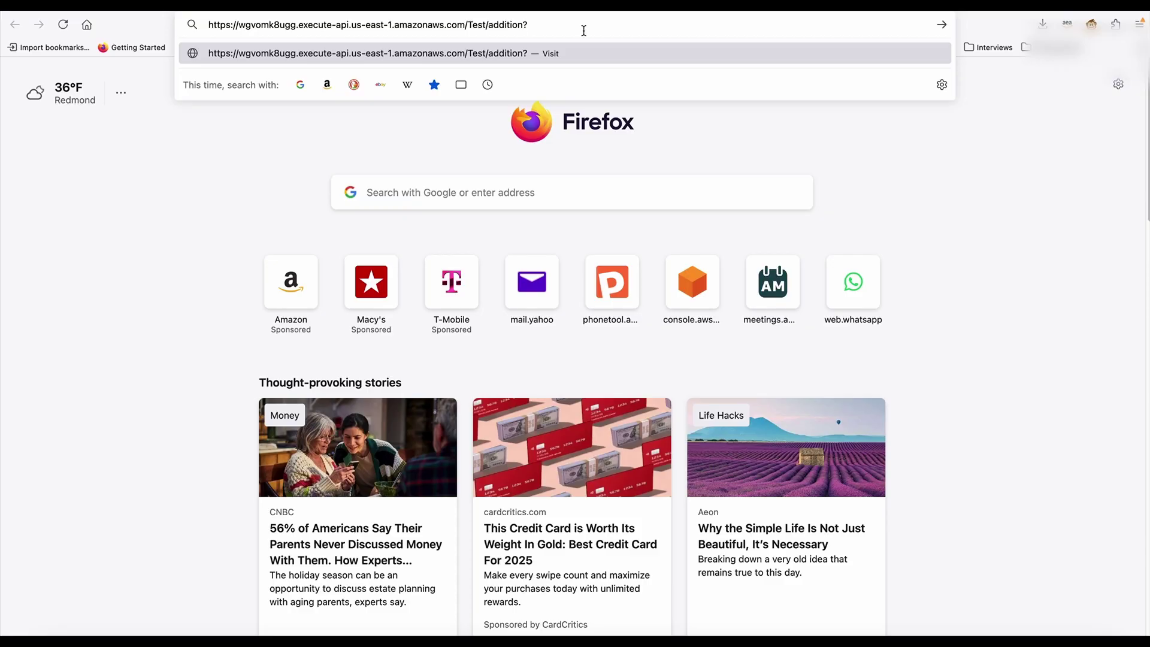
{"action": "type", "text": "num1=3.45&"}
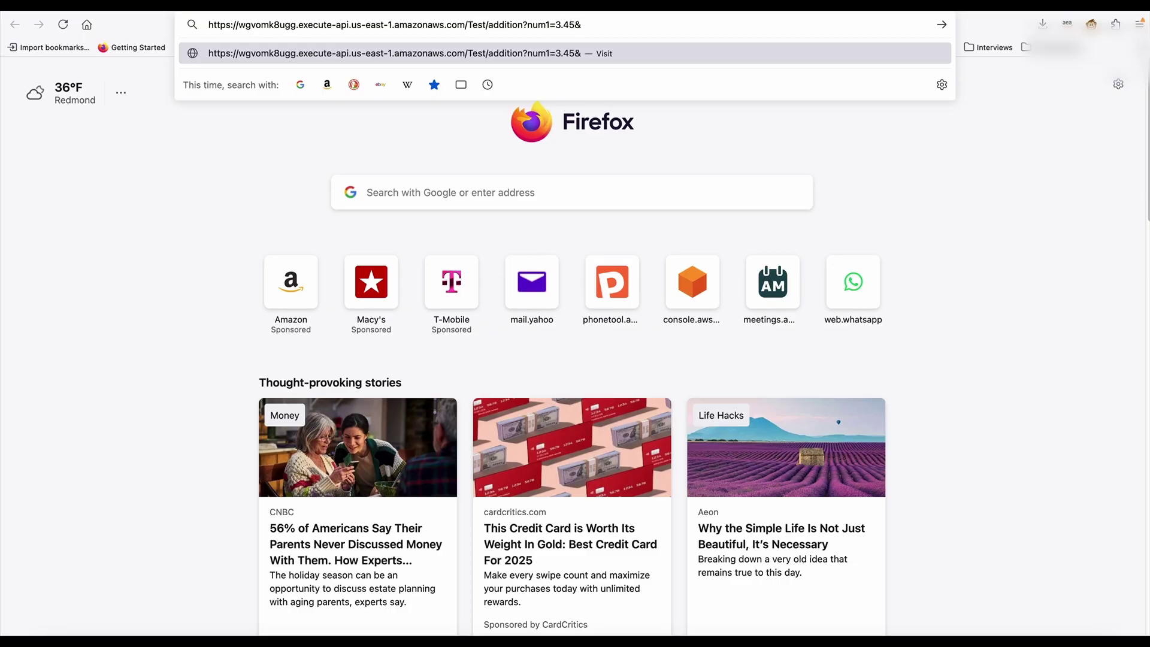
{"action": "type", "text": "4.76&cluster_nedpoin"}
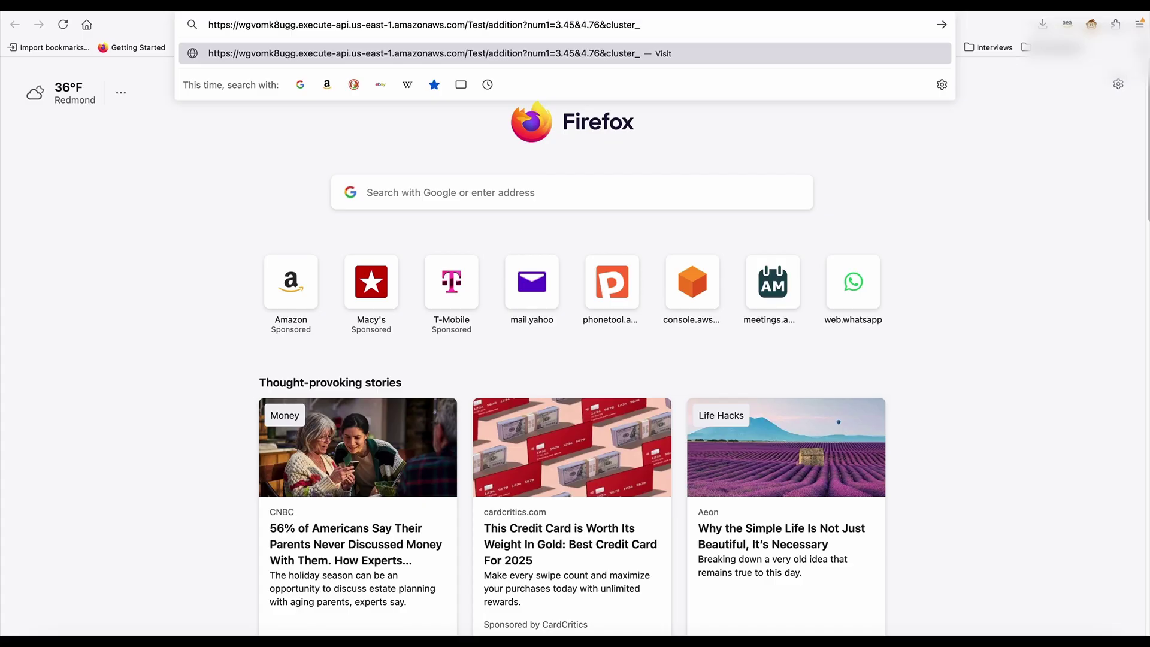
{"action": "key", "text": "BackSpace"}
{"action": "key", "text": "BackSpace"}
{"action": "key", "text": "BackSpace"}
{"action": "key", "text": "BackSpace"}
{"action": "key", "text": "BackSpace"}
{"action": "key", "text": "BackSpace"}
{"action": "key", "text": "BackSpace"}
{"action": "type", "text": "endpoint="}
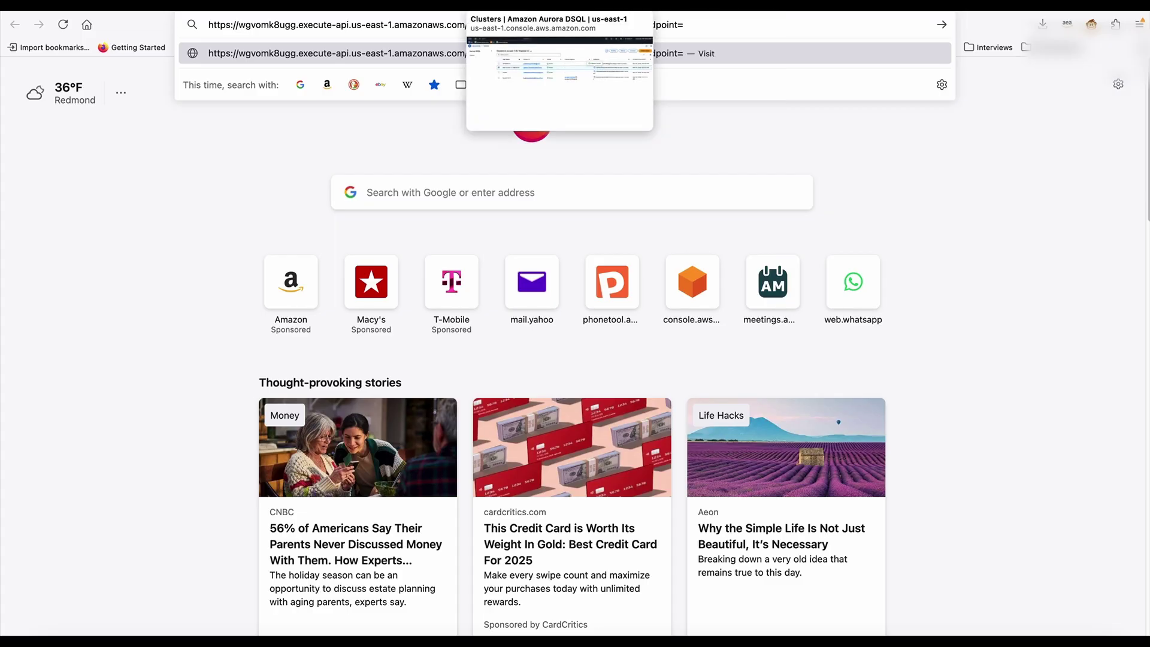
Append the DSQL cluster endpoint to the URL and send the request
{"action": "left_click", "coordinate": [539, 6]}
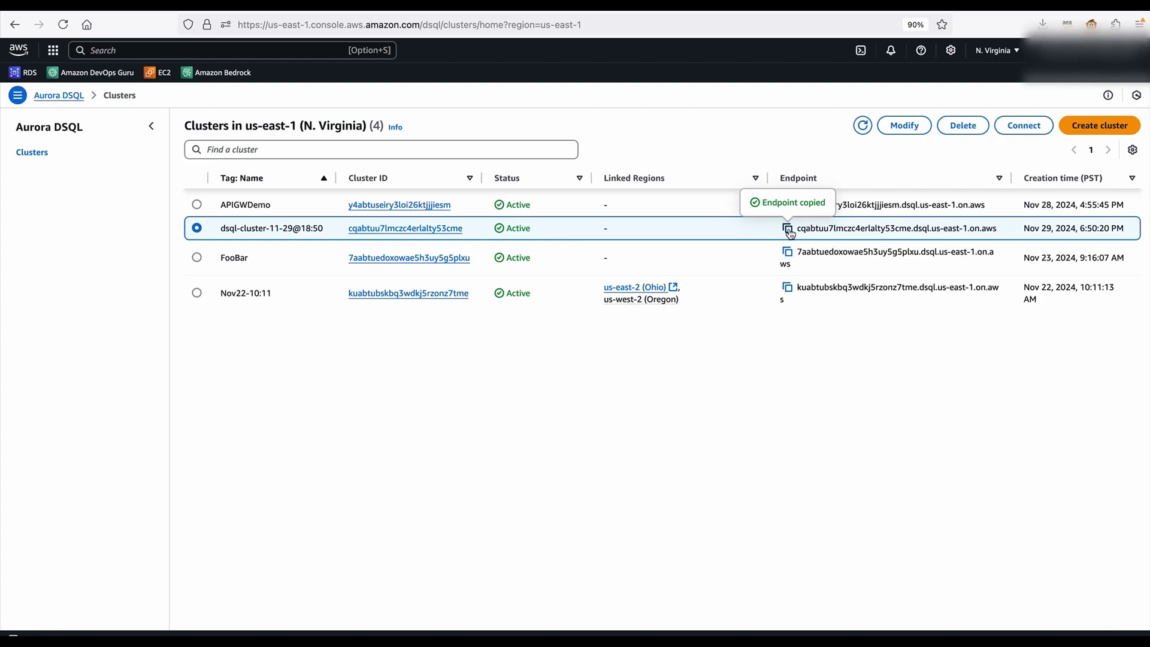
{"action": "left_click", "coordinate": [983, 6]}
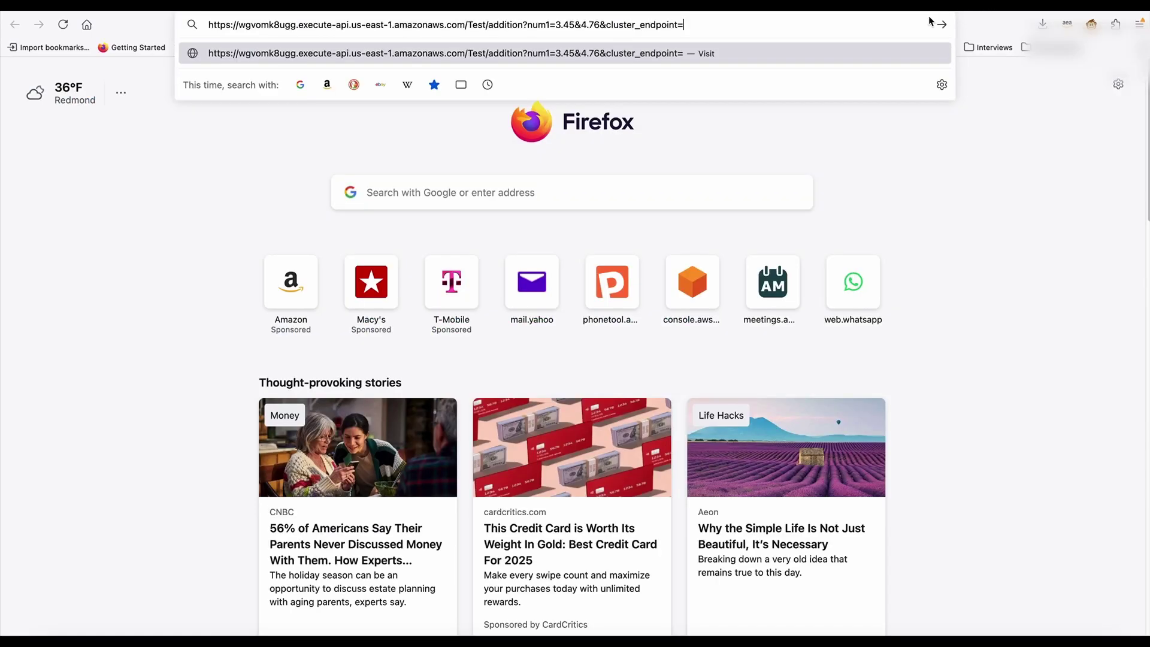
{"action": "key", "text": "super+v"}
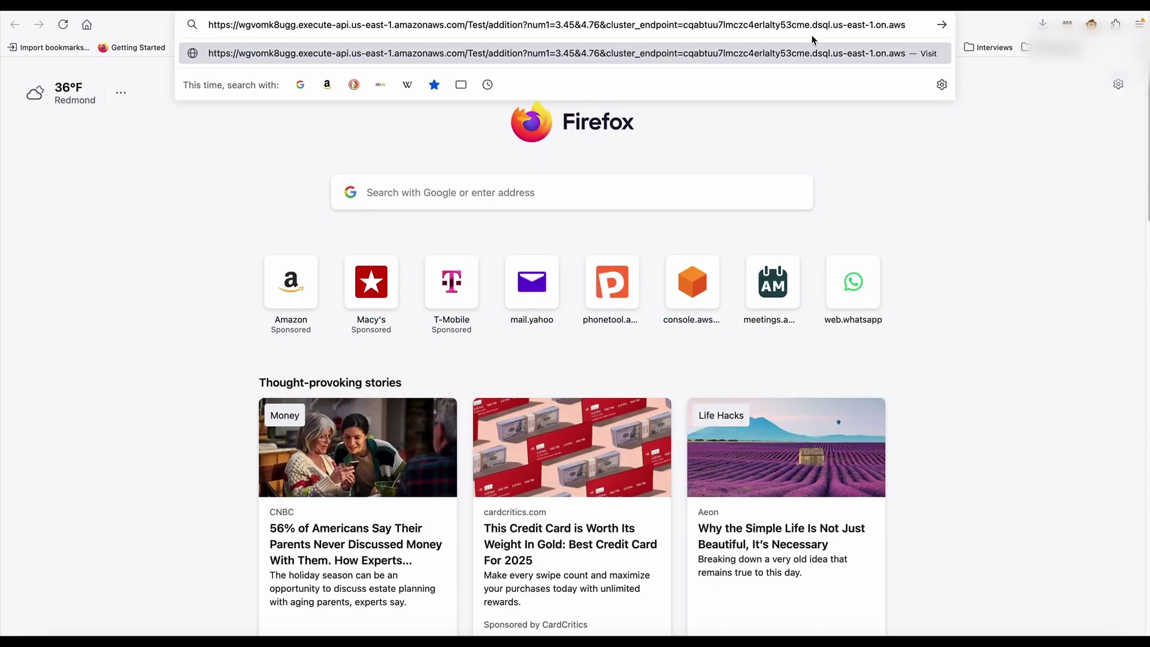
{"action": "key", "text": "Return"}
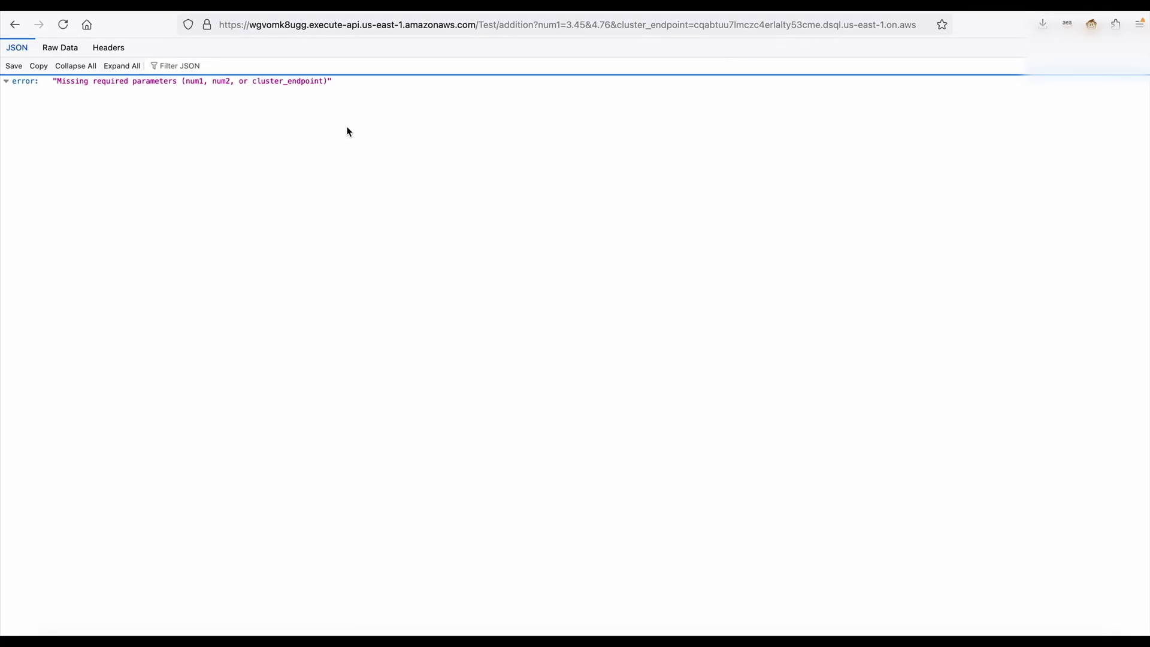
Insert num2= before 4.76 in the URL and resend, getting result 8.21
{"action": "left_click", "coordinate": [733, 25]}
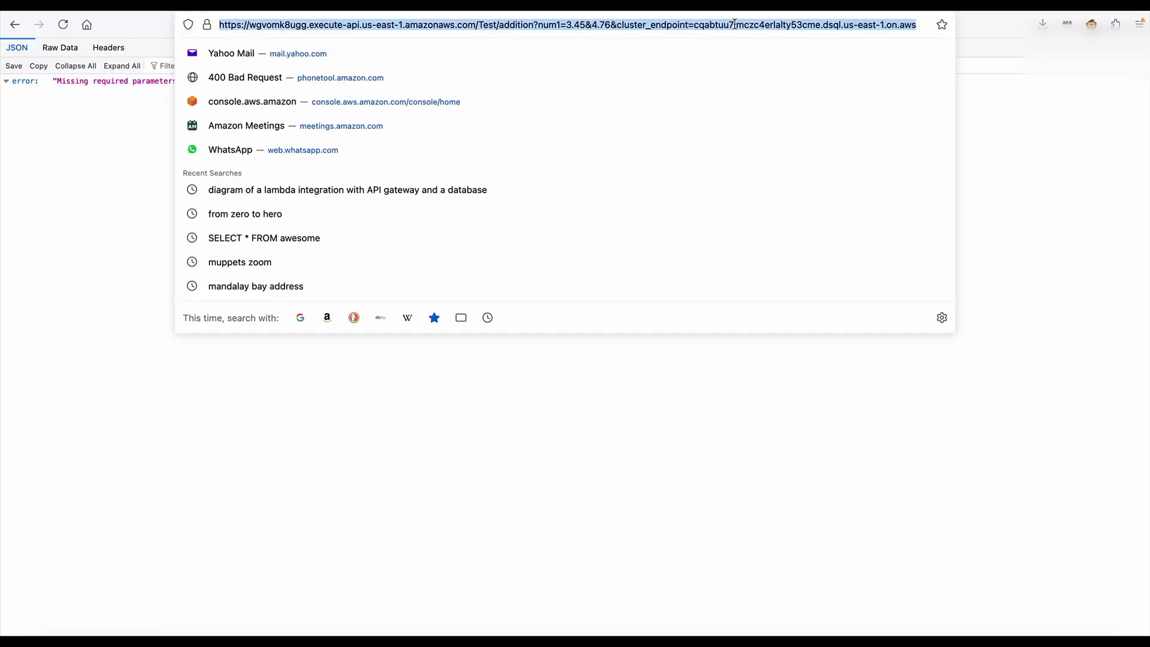
{"action": "key", "text": "super+Tab"}
{"action": "left_click", "coordinate": [624, 34]}
{"action": "left_click", "coordinate": [598, 27]}
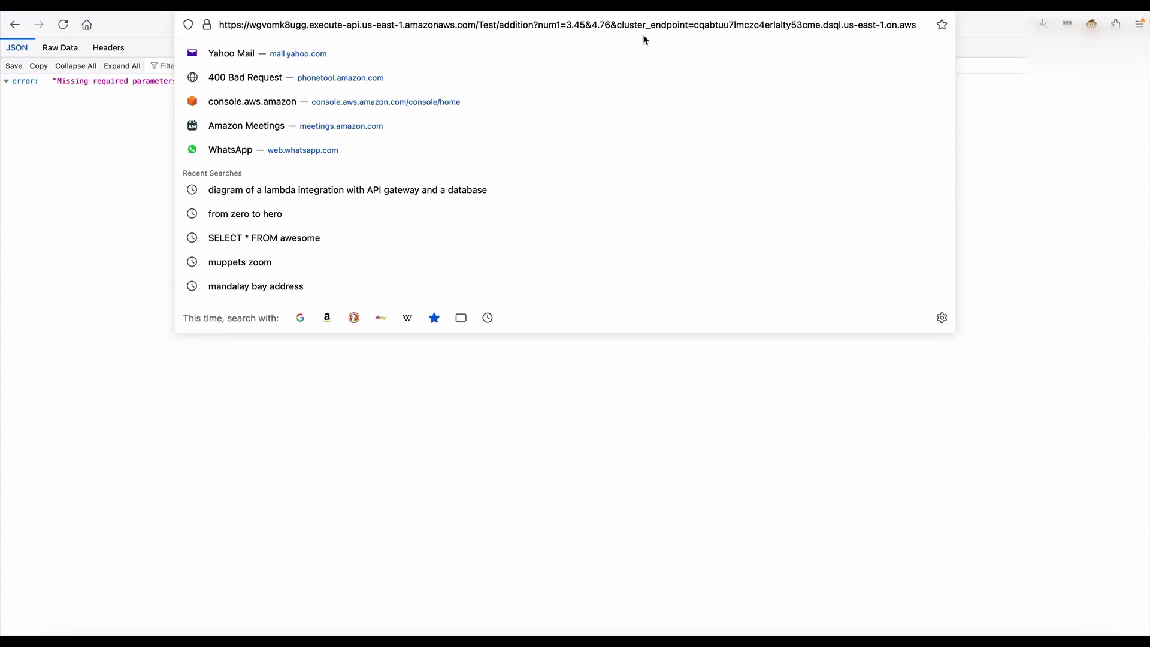
{"action": "type", "text": "num2"}
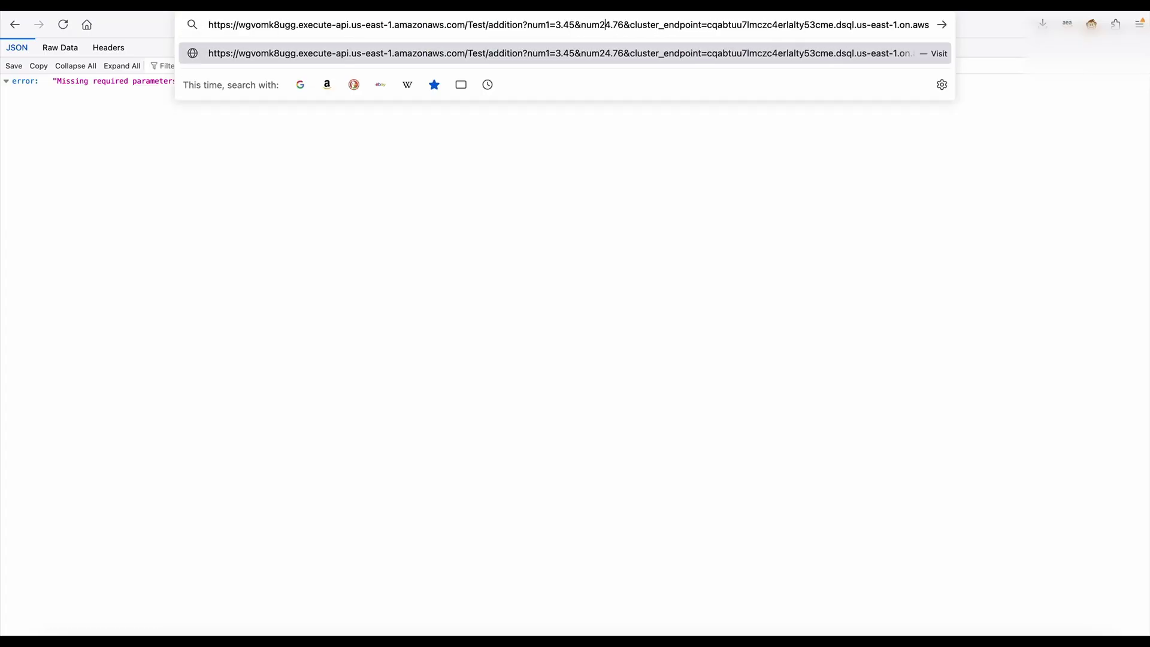
{"action": "type", "text": "="}
{"action": "key", "text": "Return"}
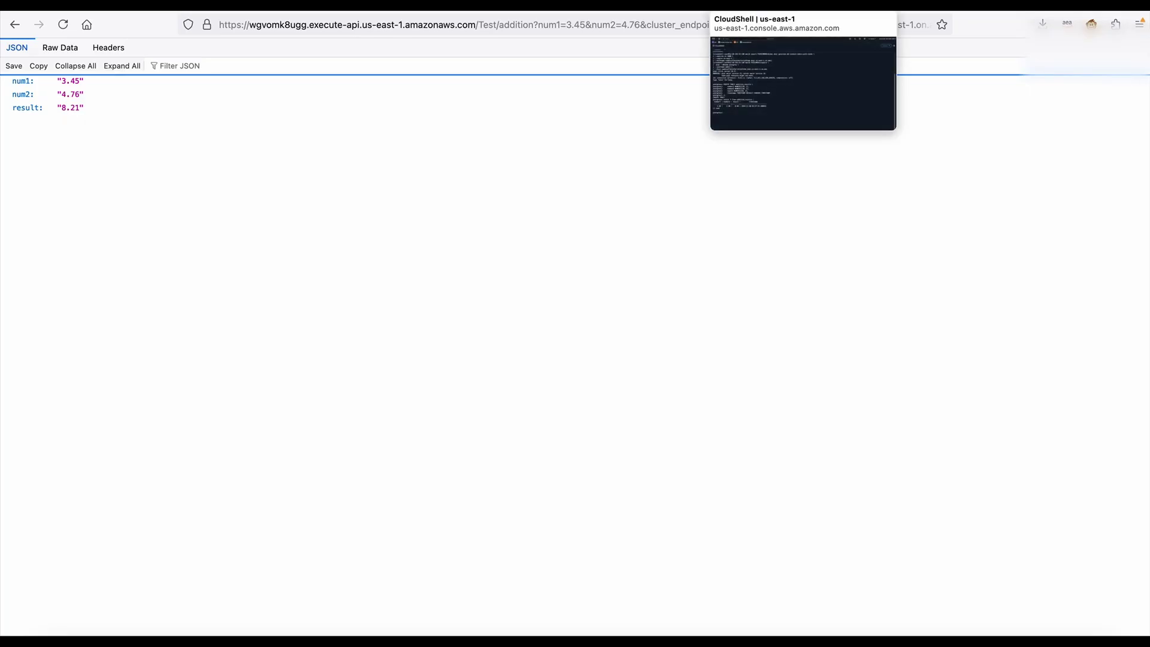
Rerun select * from addition_results in CloudShell and highlight the new 3.45, 4.76, 8.21 row
{"action": "left_click", "coordinate": [772, 5]}
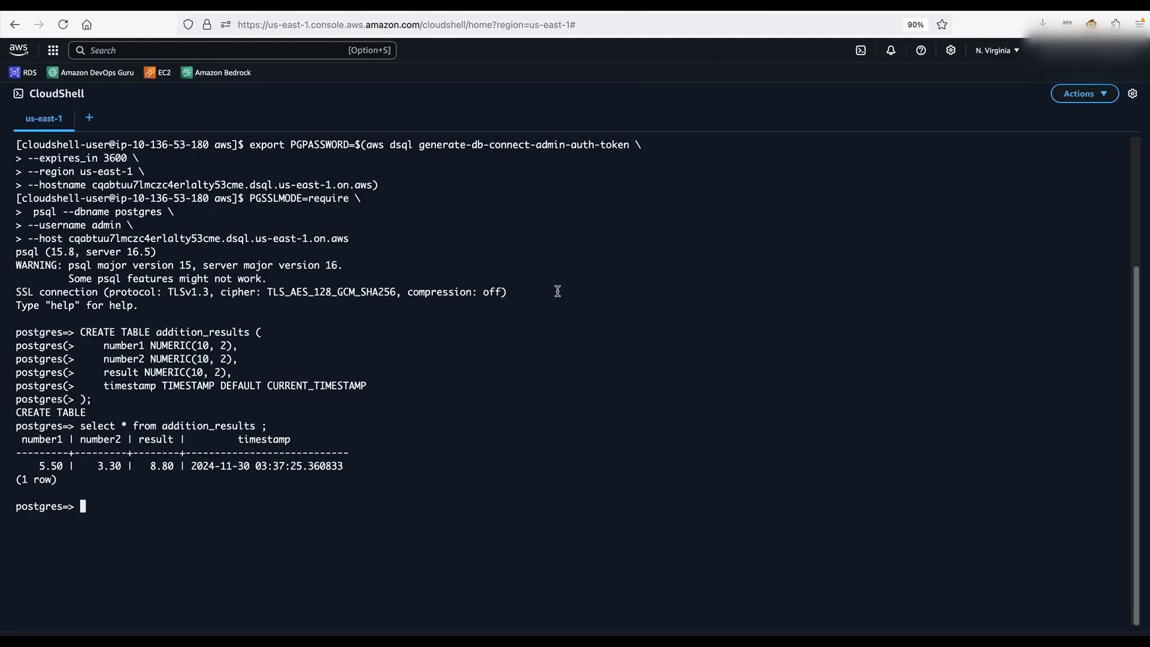
{"action": "key", "text": "Up"}
{"action": "key", "text": "Return"}
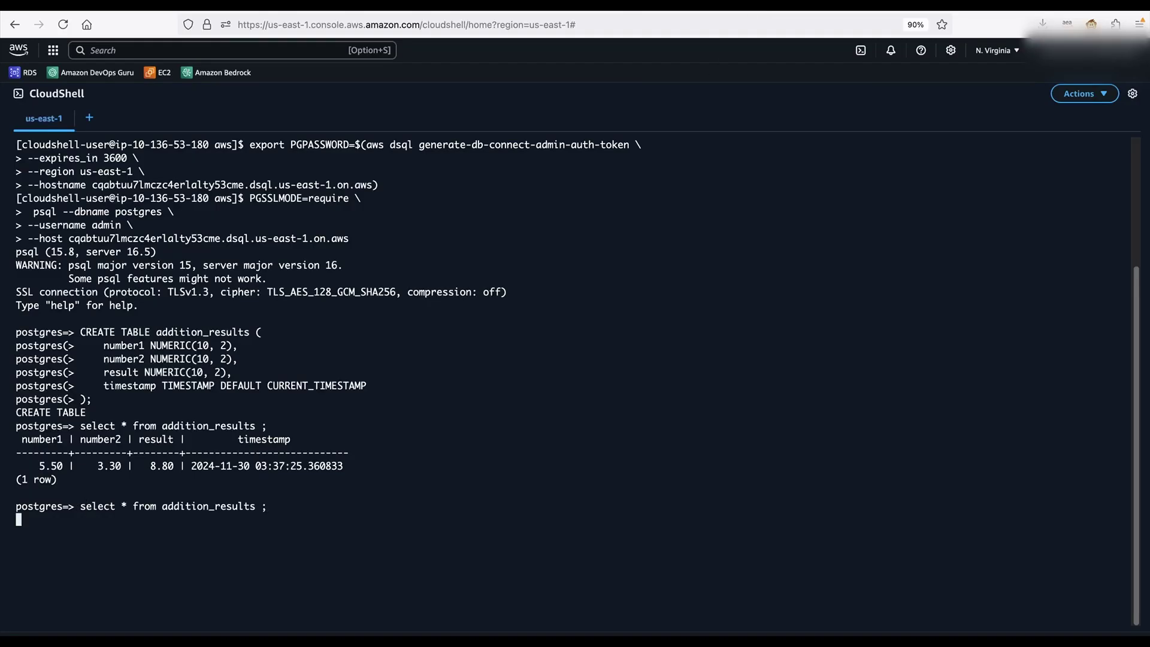
{"action": "left_click_drag", "start_coordinate": [350, 559], "coordinate": [39, 560]}
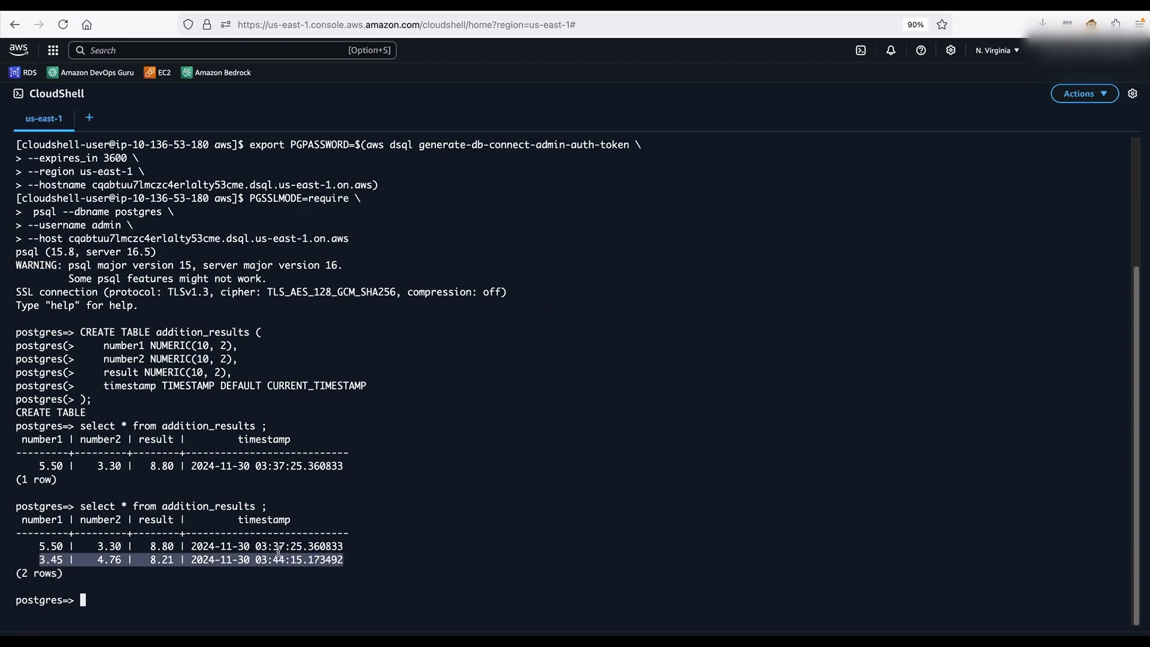